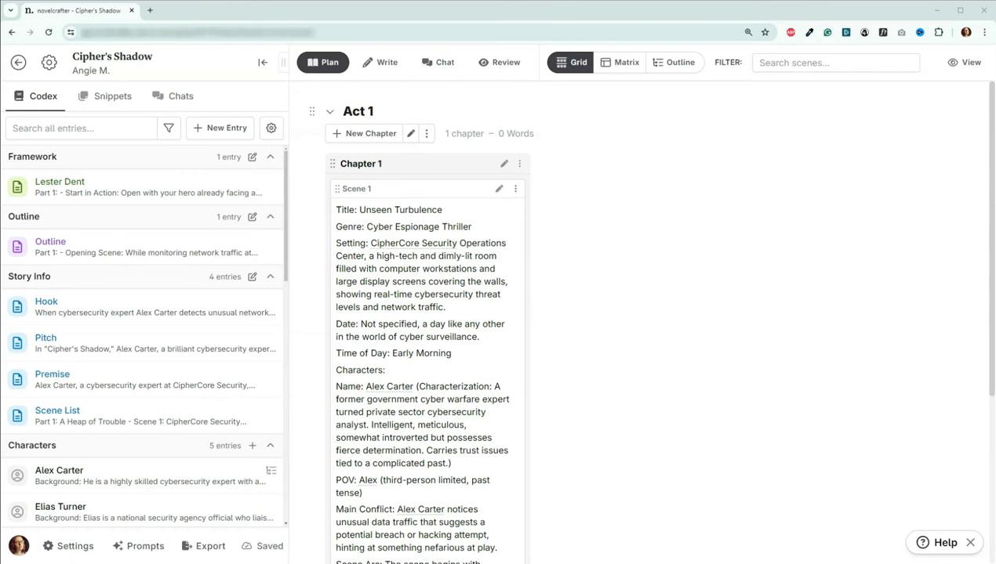
Switch to the NSFW Romance GPT project and open the General Purpose workshop chat prompt from its prompt library.
left_click(18, 62)
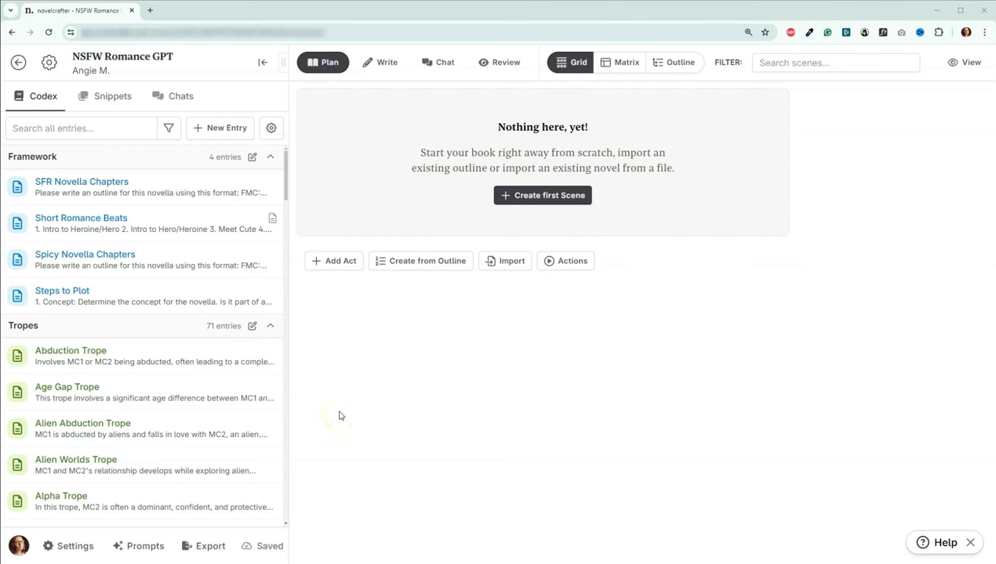
left_click(140, 546)
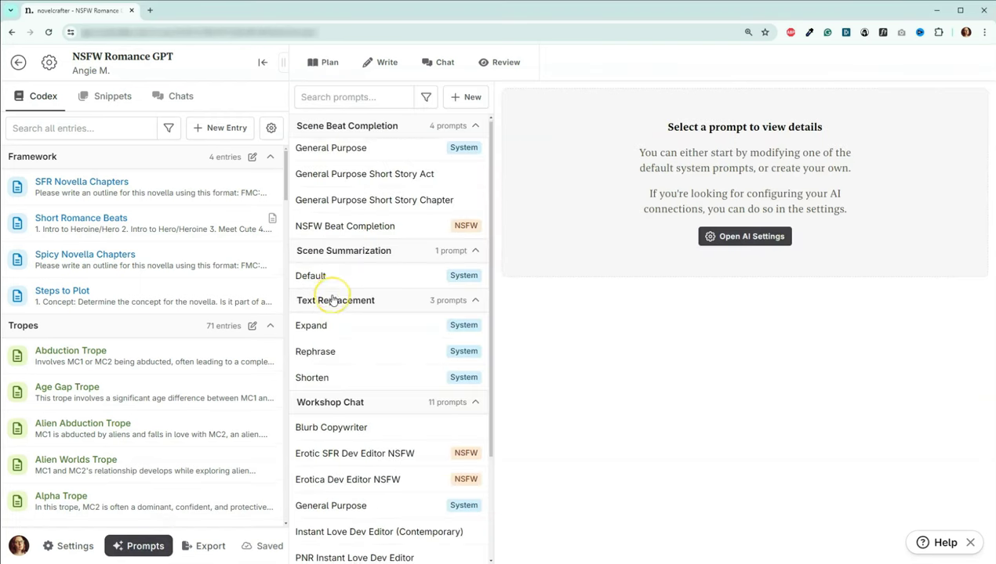
scroll(333, 300, "down", 2)
left_click(329, 370)
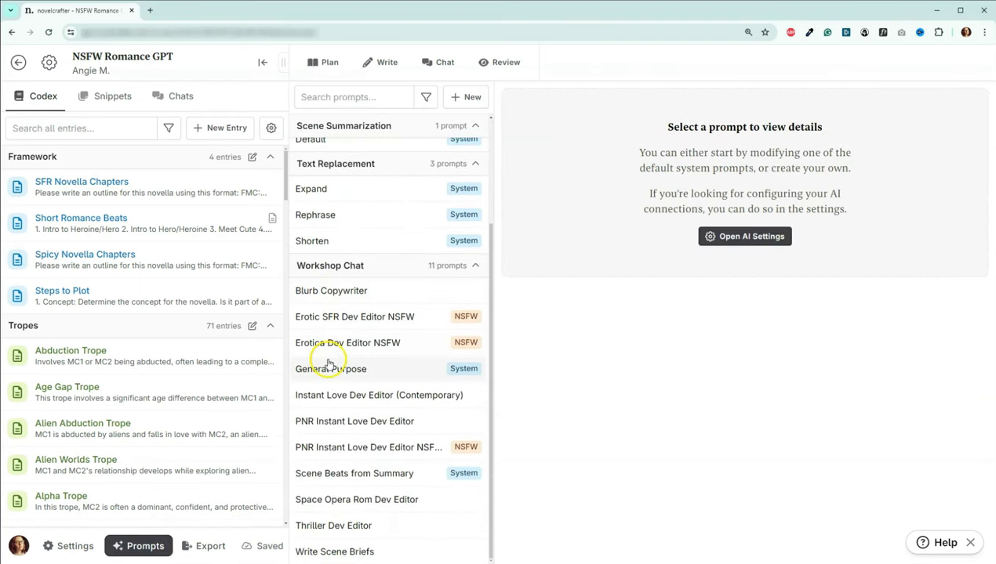
left_click(329, 370)
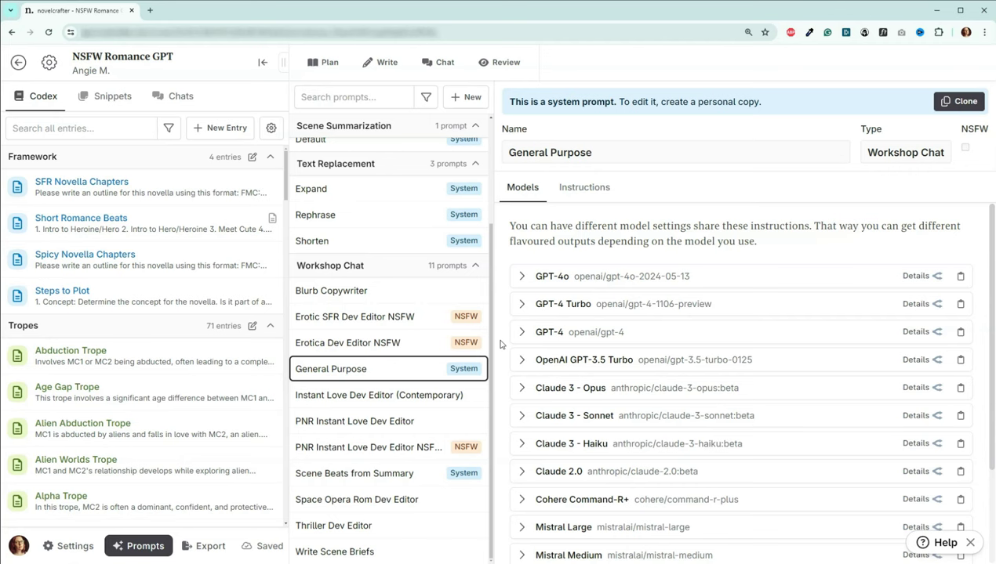
Review the General Purpose prompt's model list and the advanced settings of its GPT-4o entry.
scroll(499, 345, "down", 3)
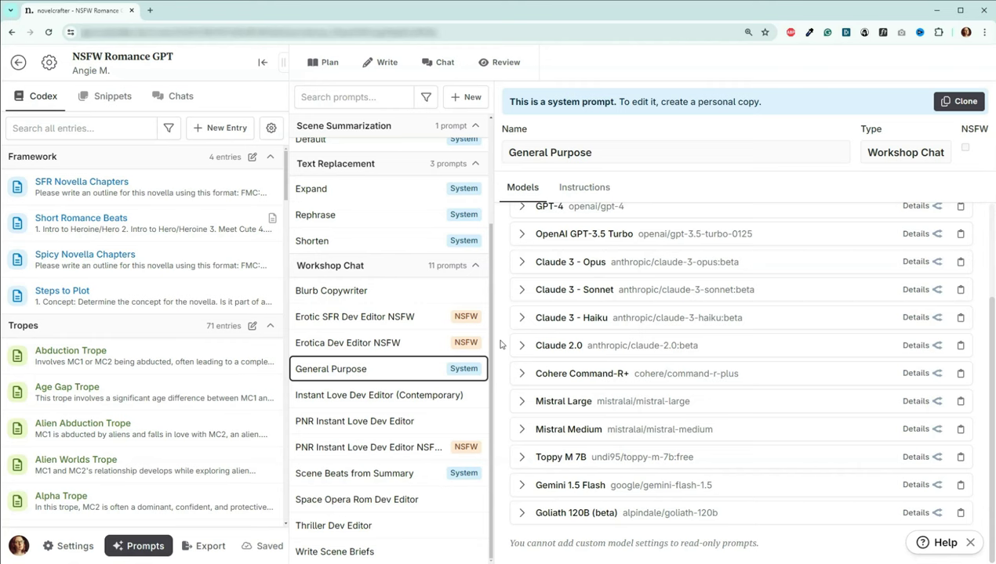
scroll(521, 341, "up", 5)
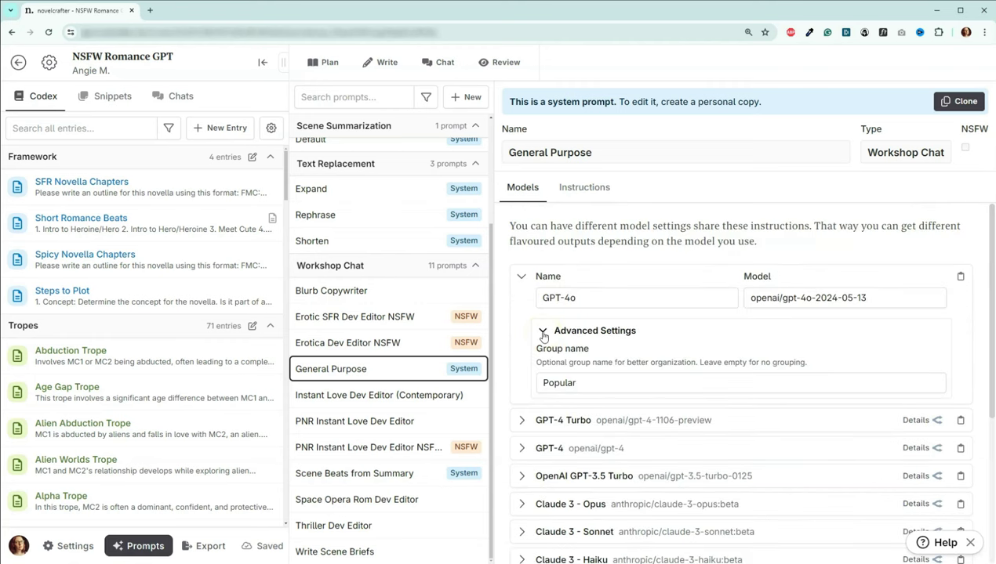
left_click(542, 331)
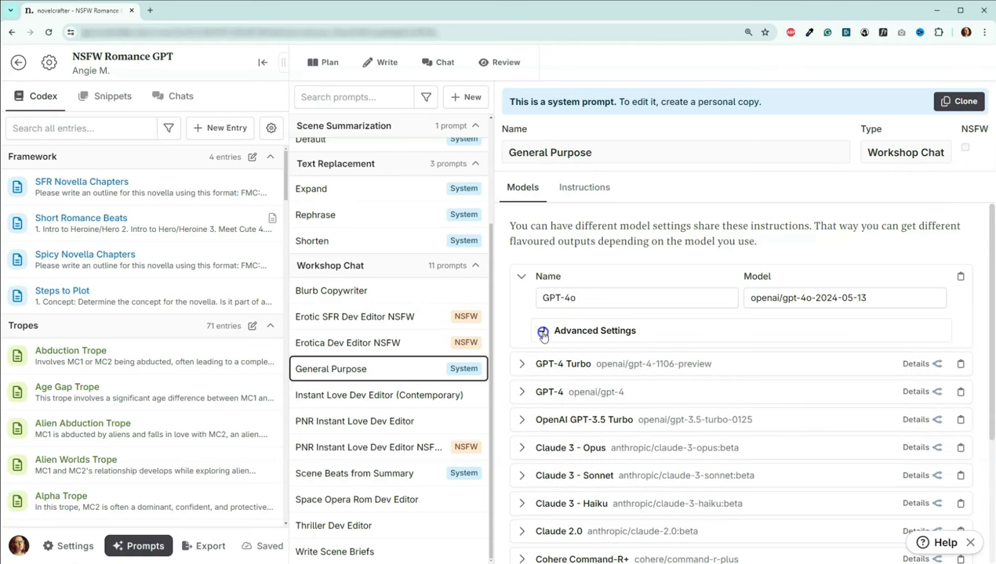
left_click(522, 276)
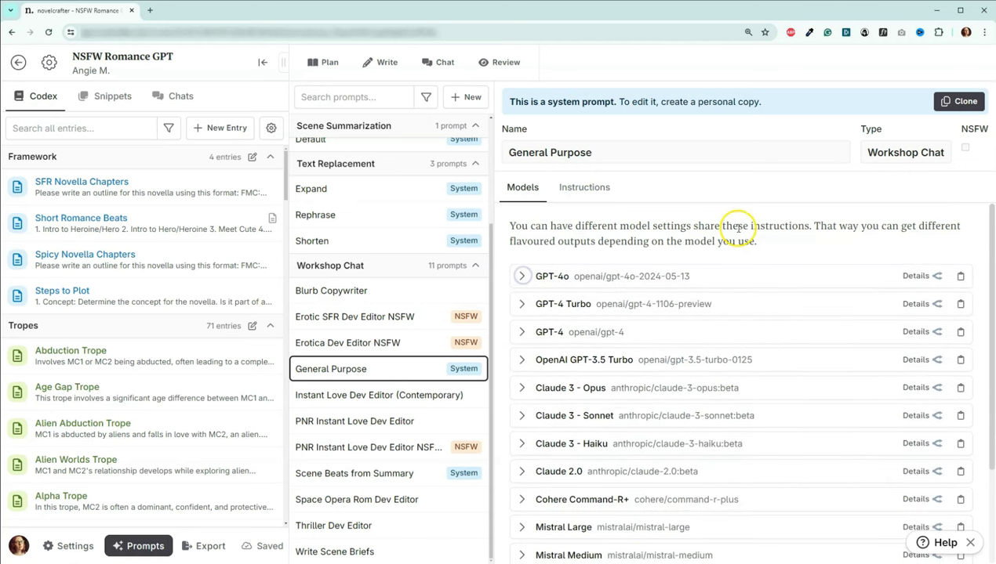
Examine the GPT-4o parameters and advanced settings in the Instant Love Dev Editor (Contemporary) prompt.
left_click(345, 397)
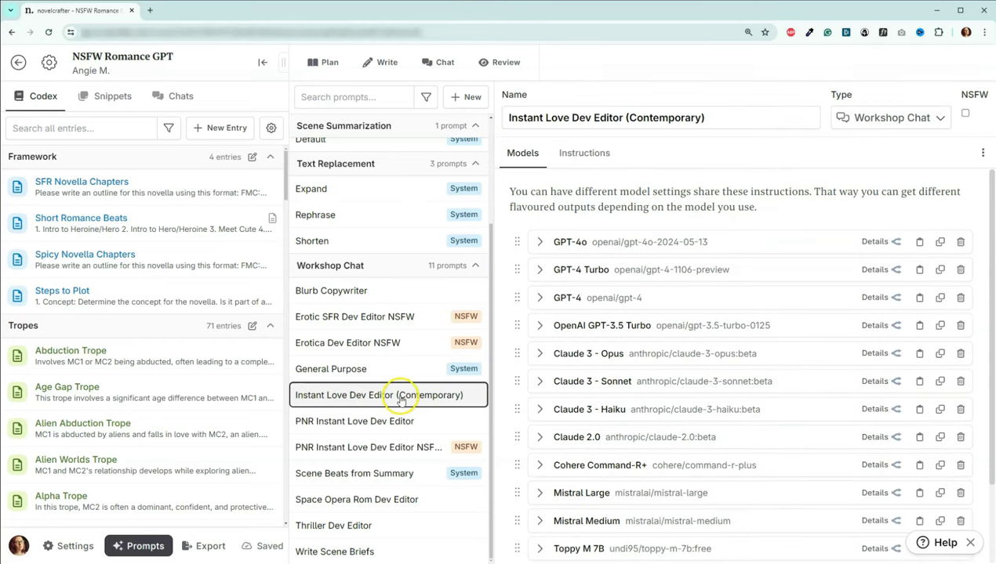
left_click(539, 244)
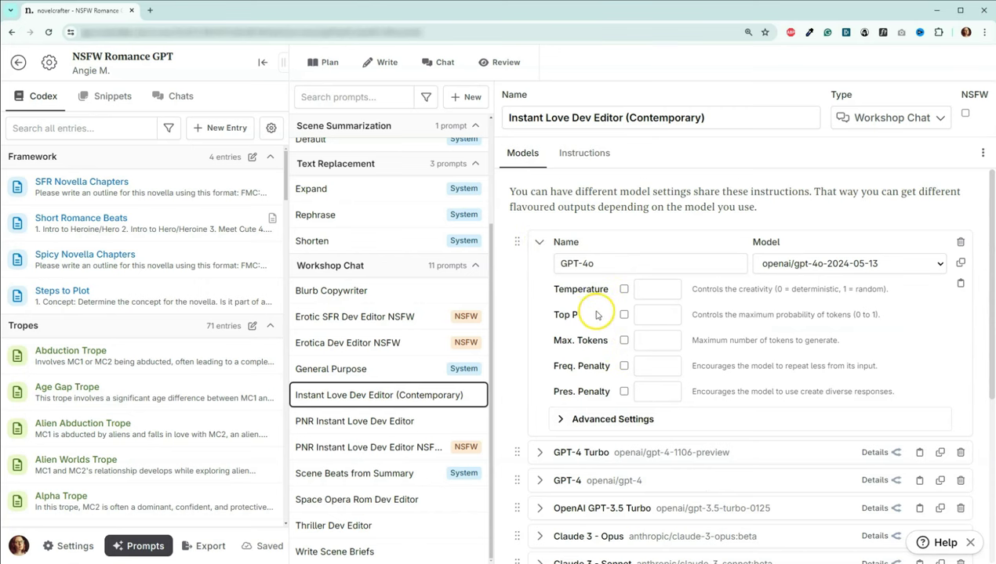
left_click(559, 421)
scroll(539, 369, "down", 2)
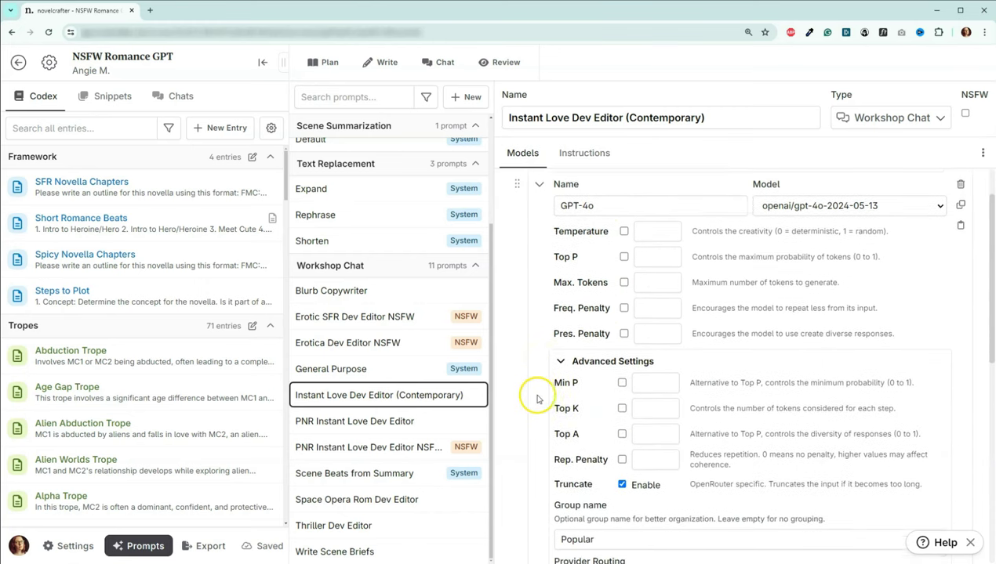
scroll(540, 398, "up", 3)
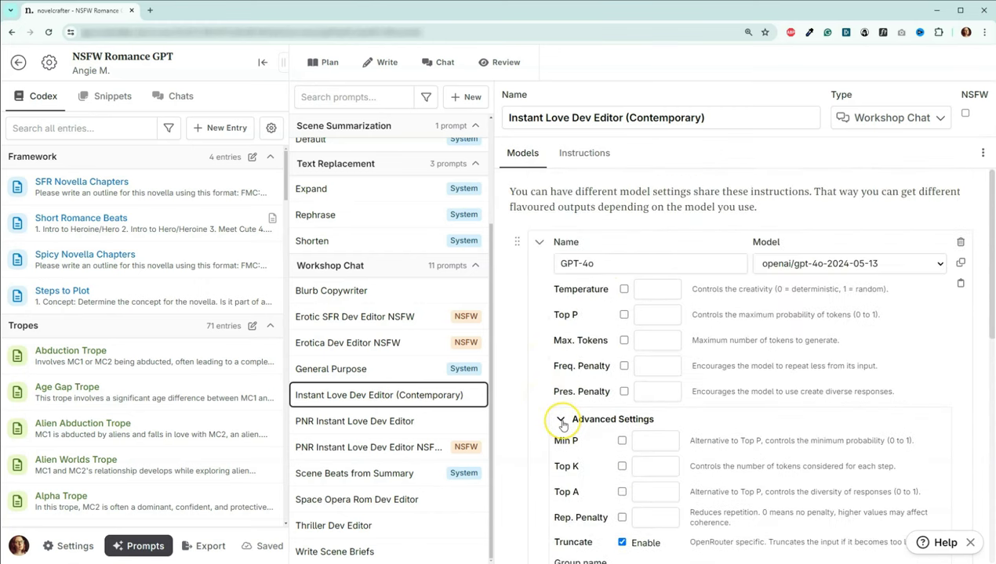
left_click(562, 422)
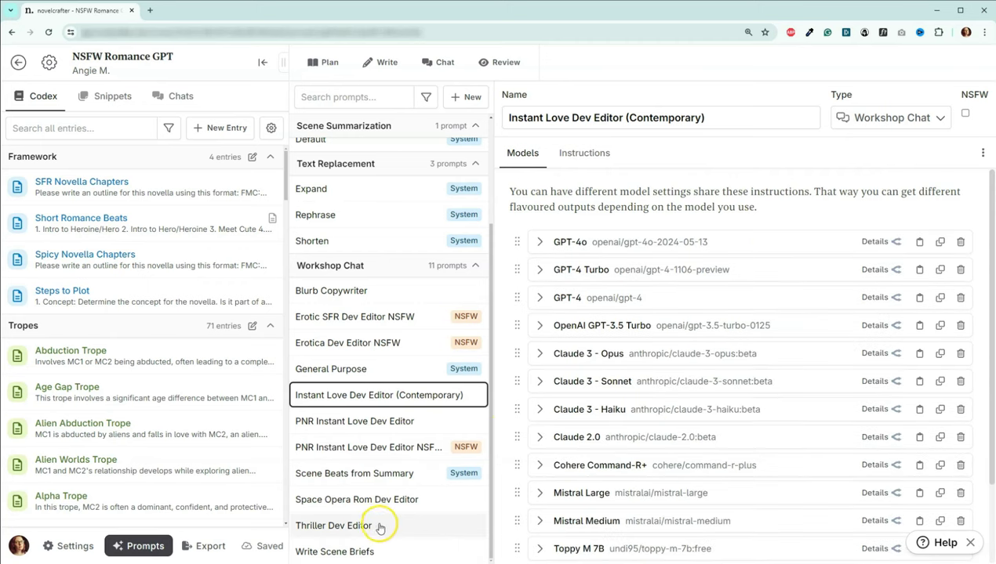
Add a model entry named GPT-4o to the Thriller Dev Editor prompt.
left_click(352, 528)
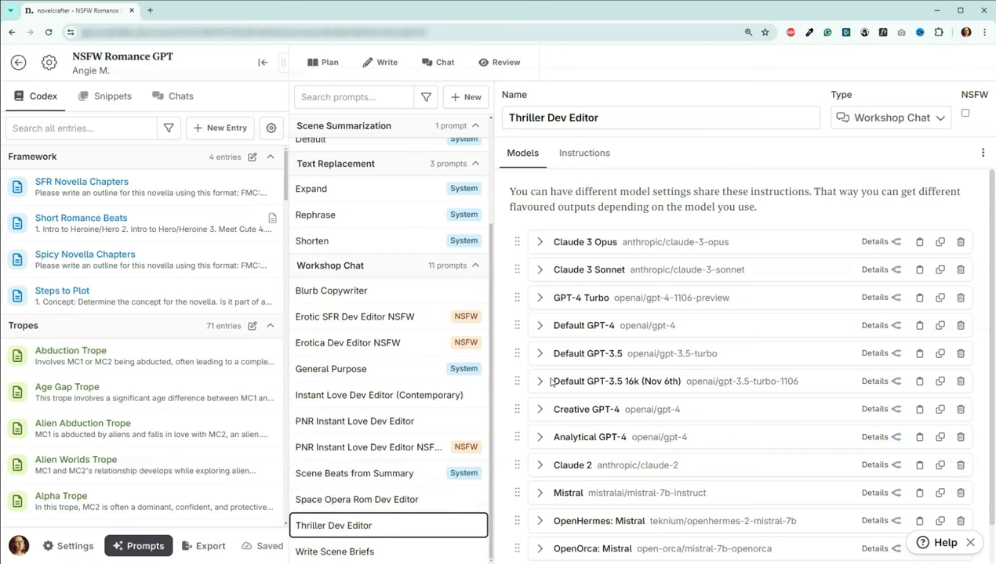
scroll(551, 382, "down", 1)
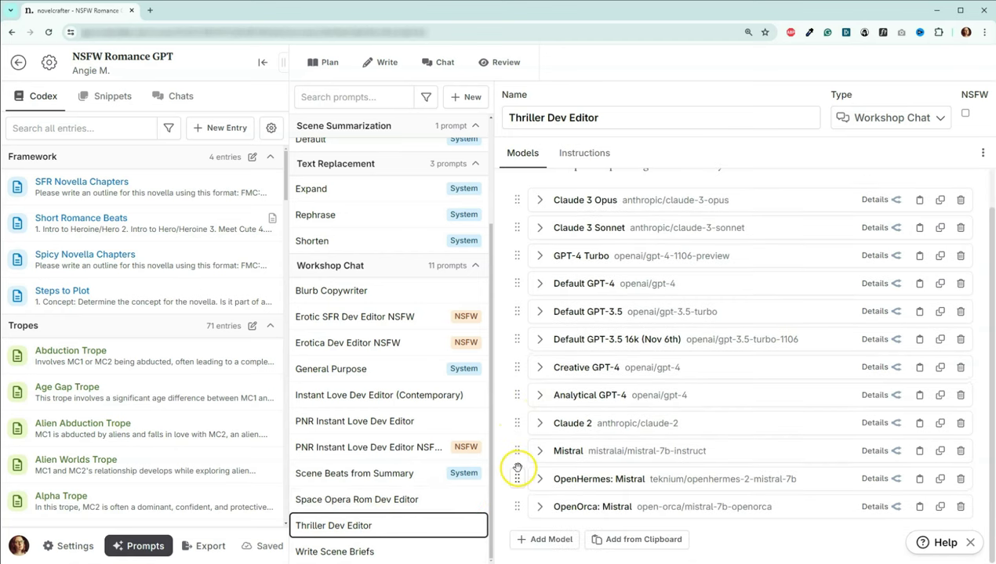
left_click(527, 541)
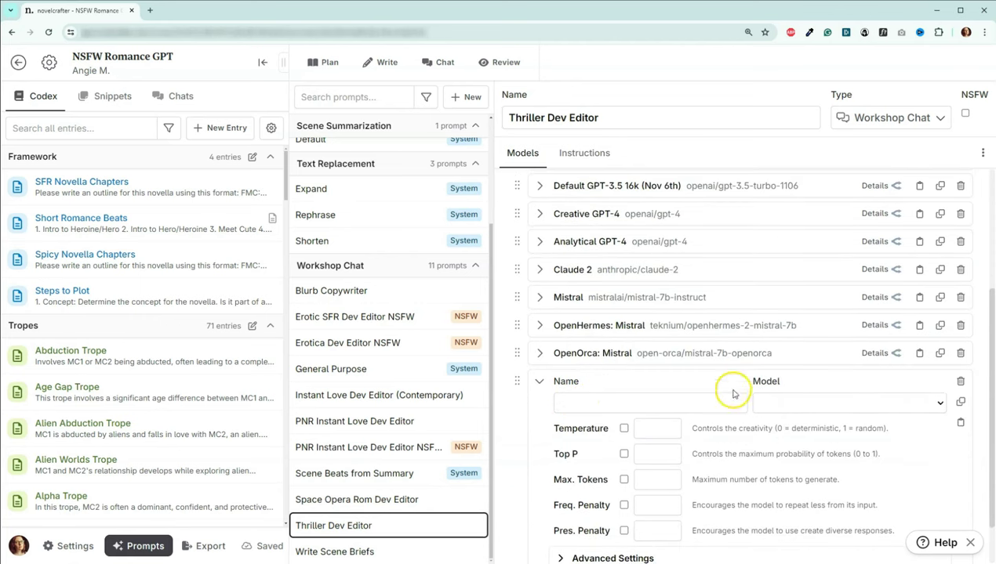
left_click(539, 381)
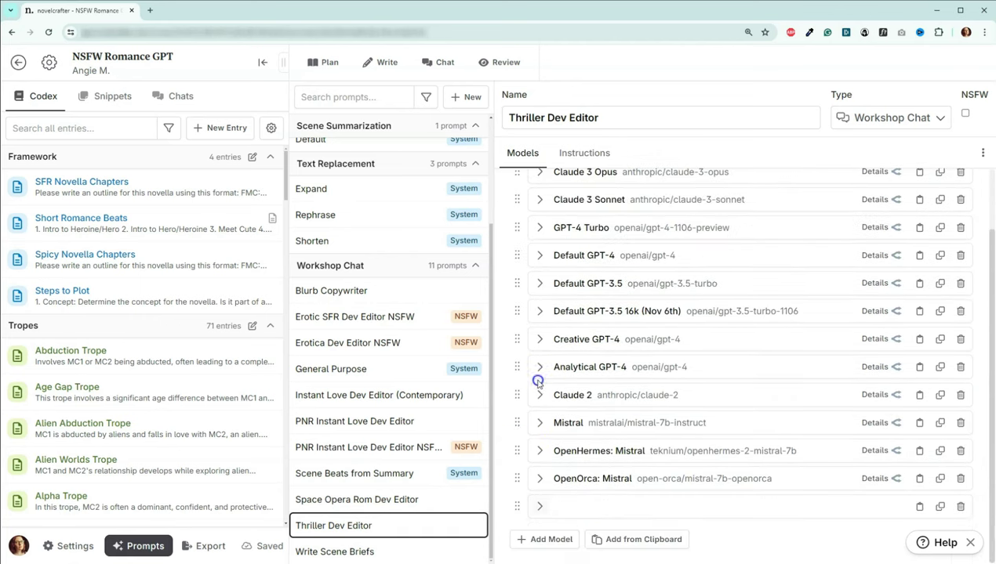
left_click(539, 506)
scroll(596, 357, "down", 3)
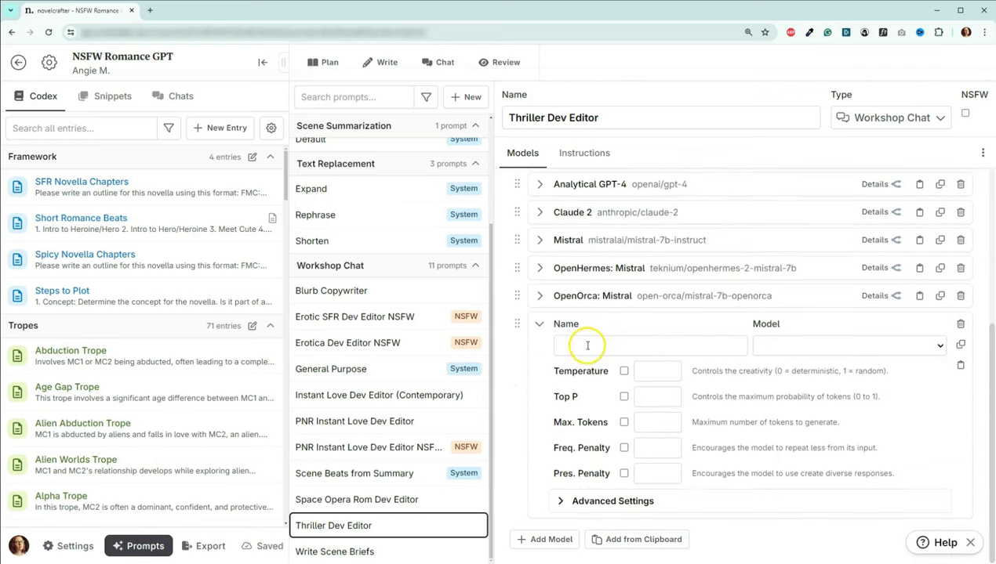
left_click(586, 346)
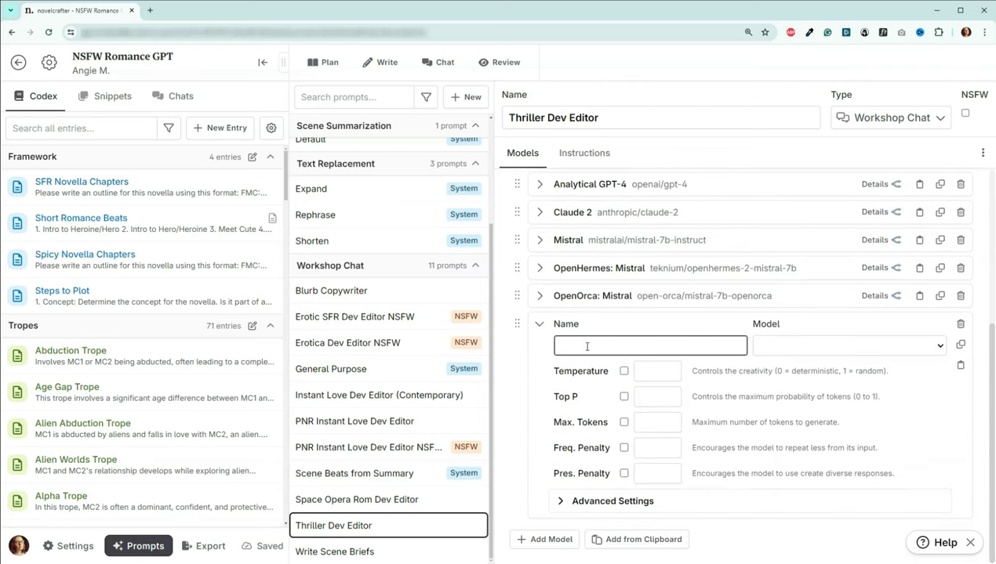
type("GPT-4o")
Assign the openai/gpt-4o model to the new GPT-4o entry and check it in the prompt's model list.
left_click(833, 349)
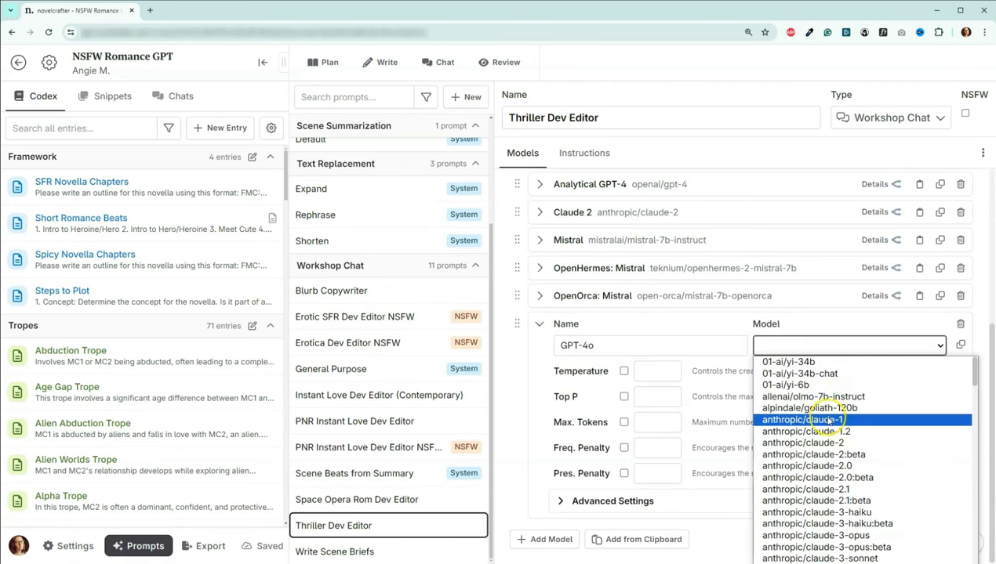
scroll(829, 421, "down", 6)
scroll(829, 421, "down", 10)
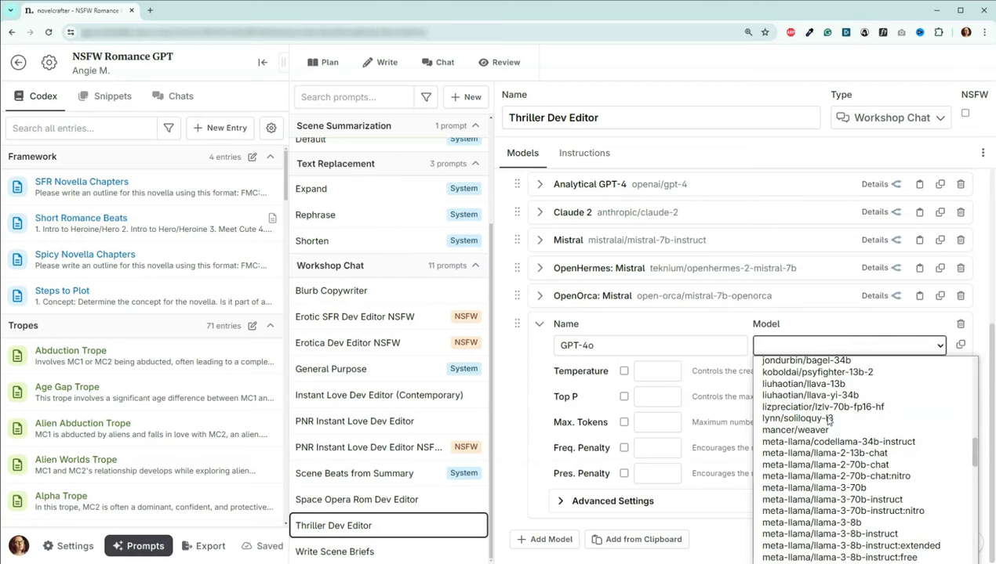
scroll(829, 421, "down", 4)
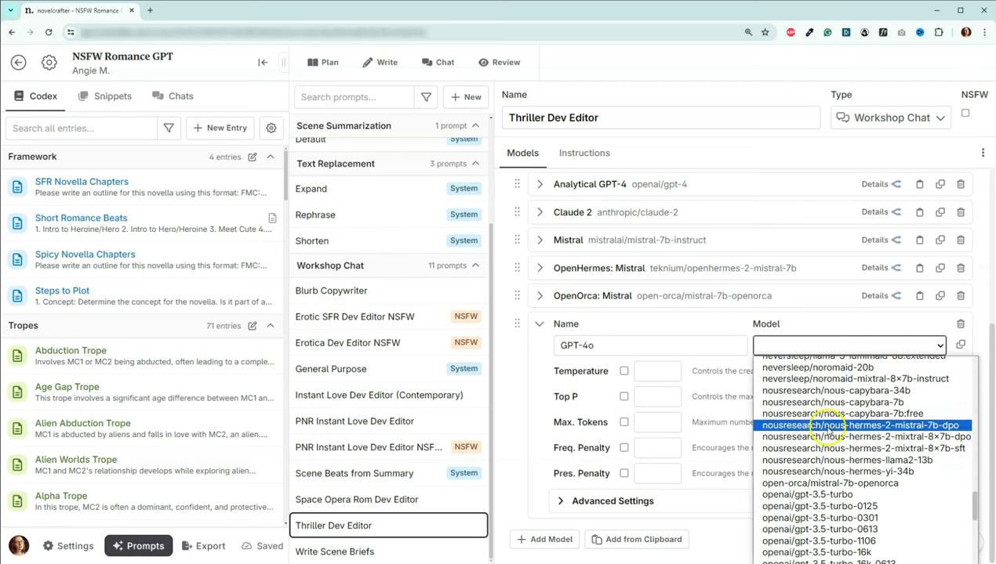
scroll(827, 436, "down", 3)
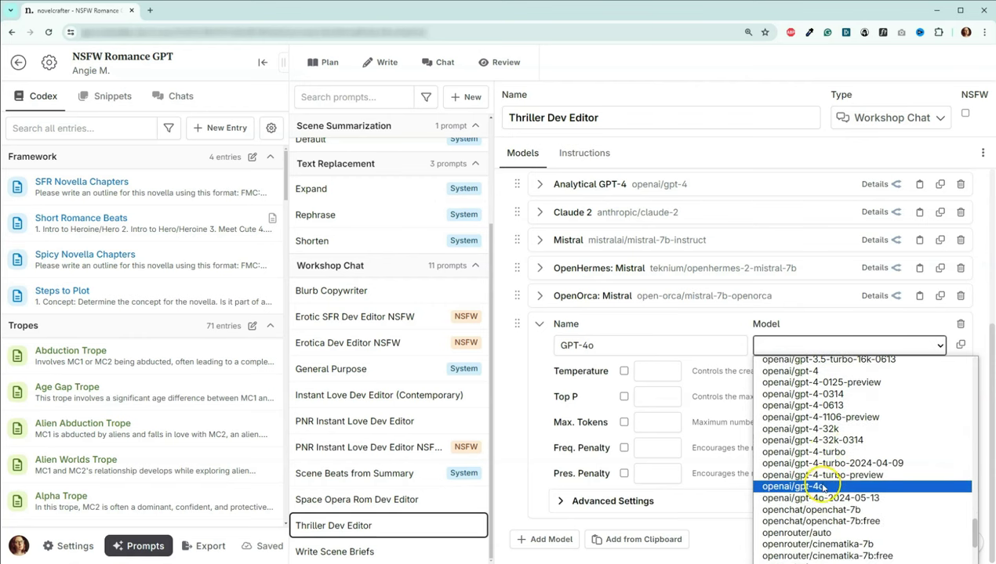
left_click(821, 488)
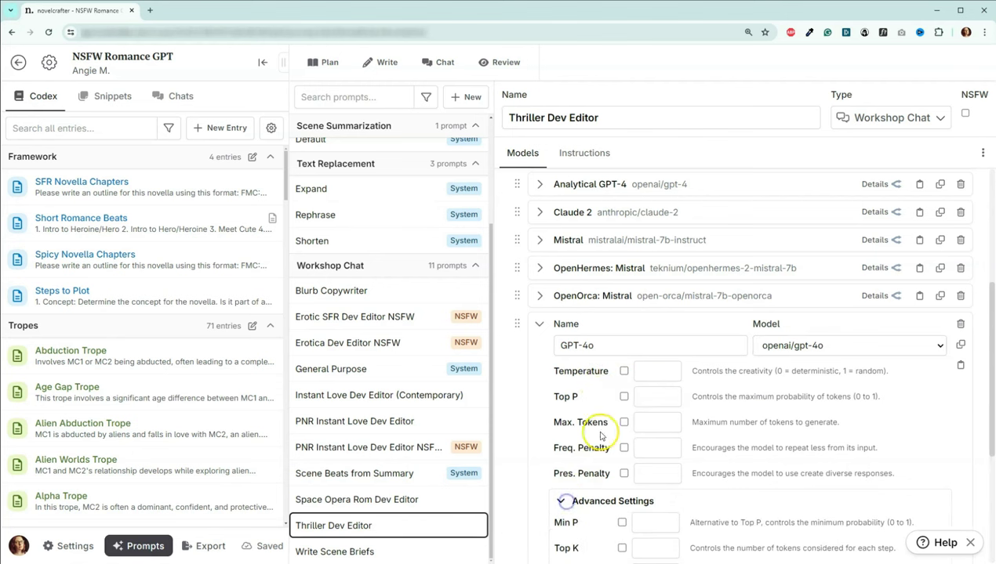
scroll(623, 415, "down", 3)
left_click(418, 529)
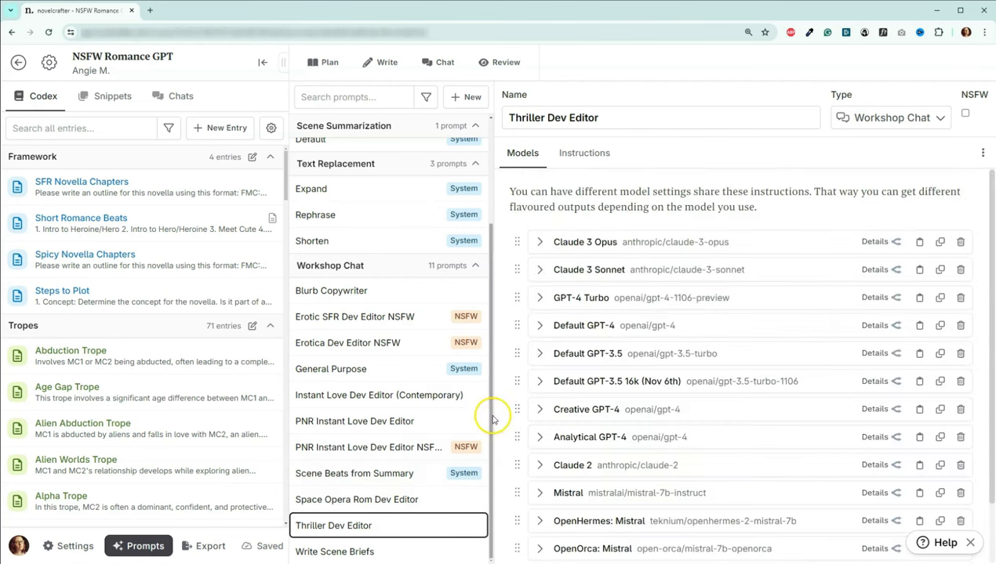
scroll(525, 249, "down", 1)
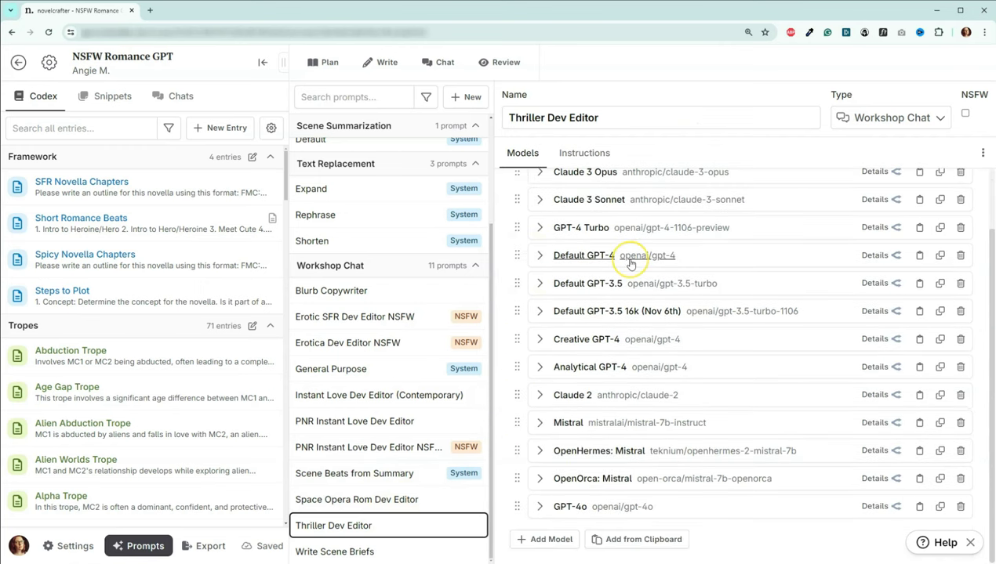
Copy the whole Thriller Dev Editor prompt to the clipboard.
left_click(983, 153)
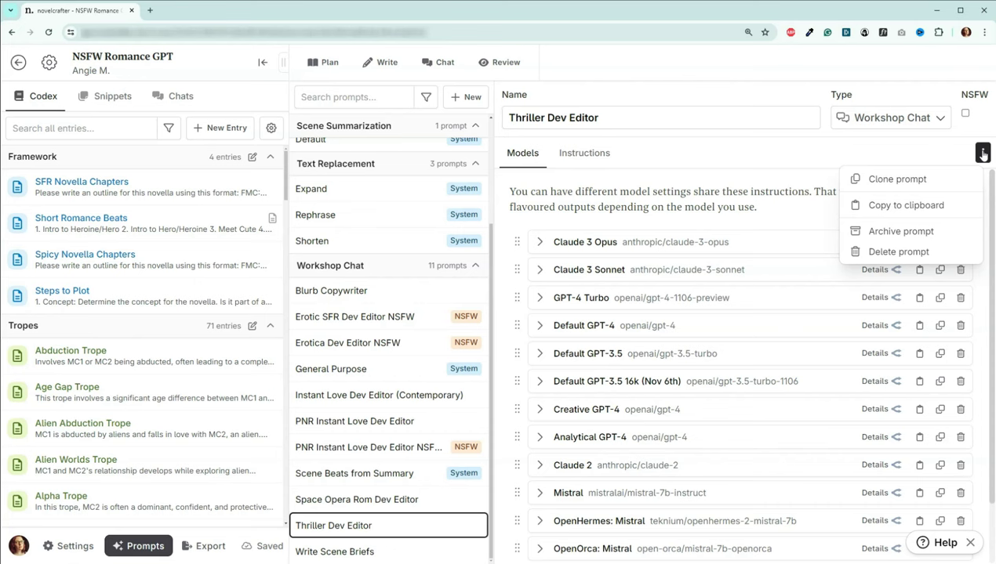
left_click(984, 159)
left_click(924, 209)
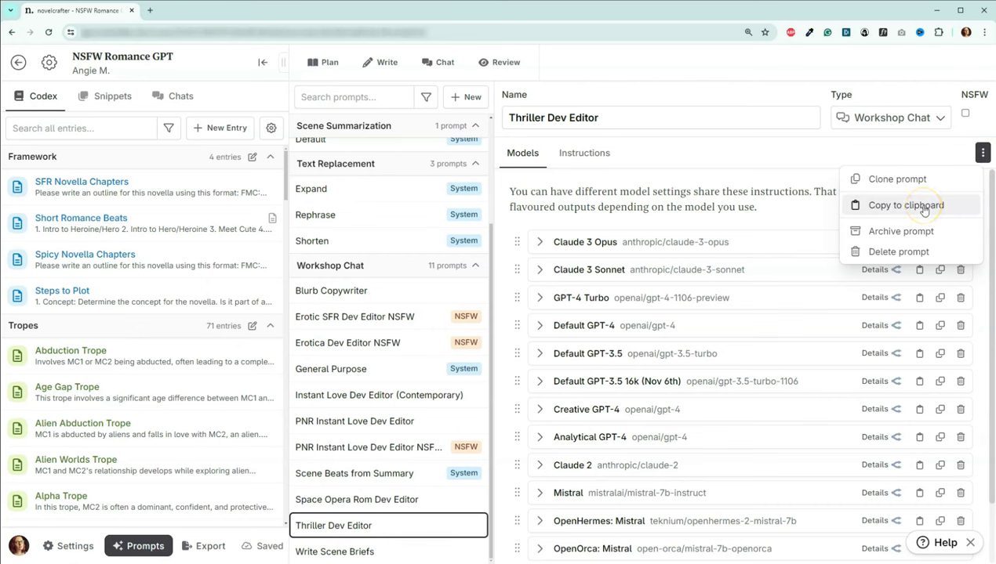
left_click(923, 209)
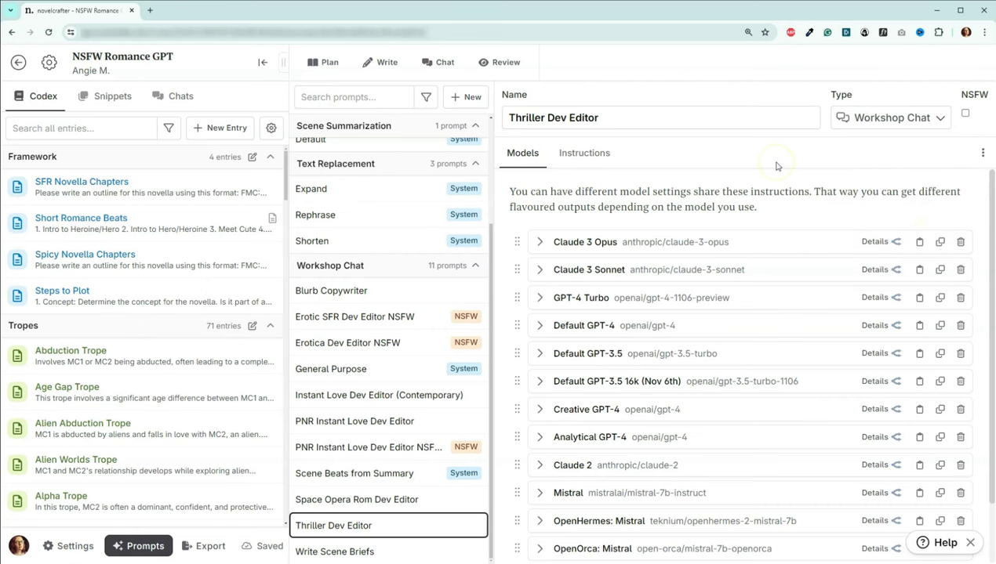
Create a new prompt from the clipboard, allowing the site to read it, and check the copy's model list.
left_click(466, 98)
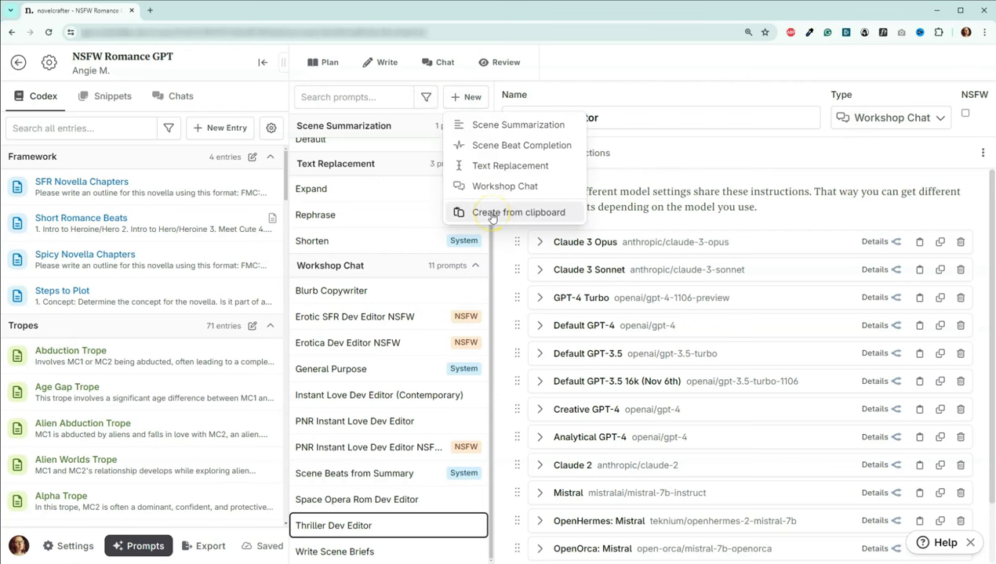
left_click(491, 214)
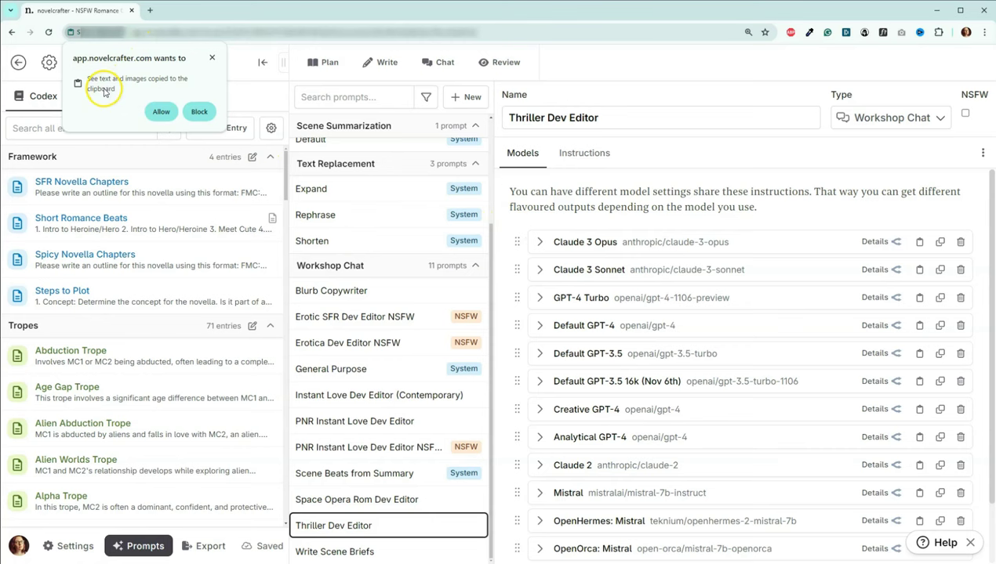
left_click(160, 114)
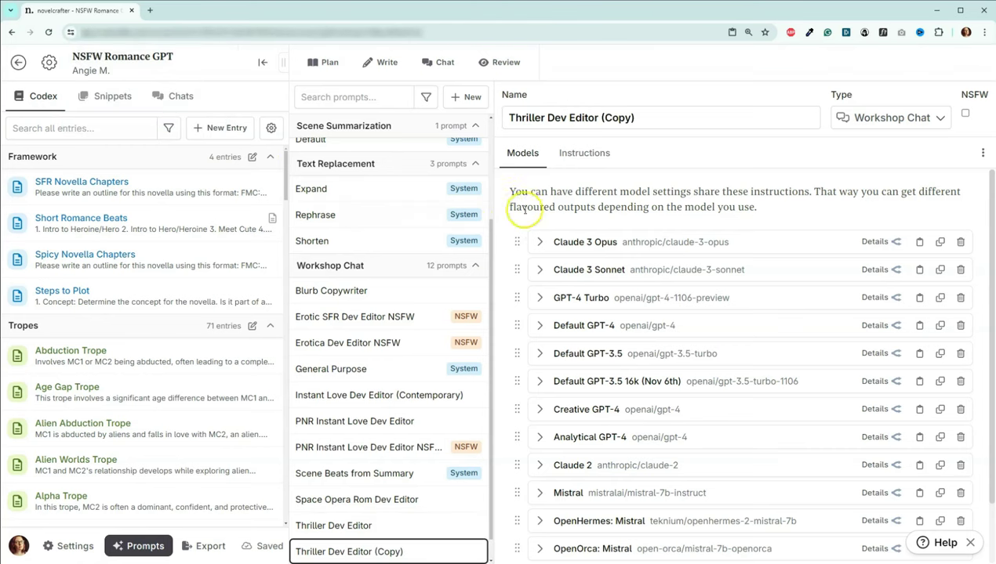
scroll(546, 203, "down", 1)
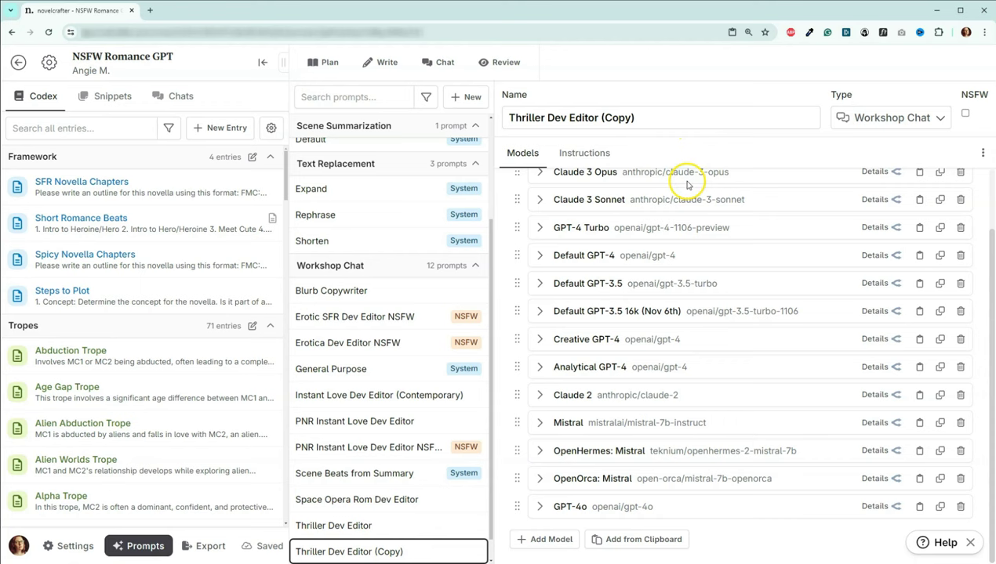
Open the Erotic SFR Dev Editor NSFW workshop chat prompt to view its instructions.
scroll(659, 298, "up", 1)
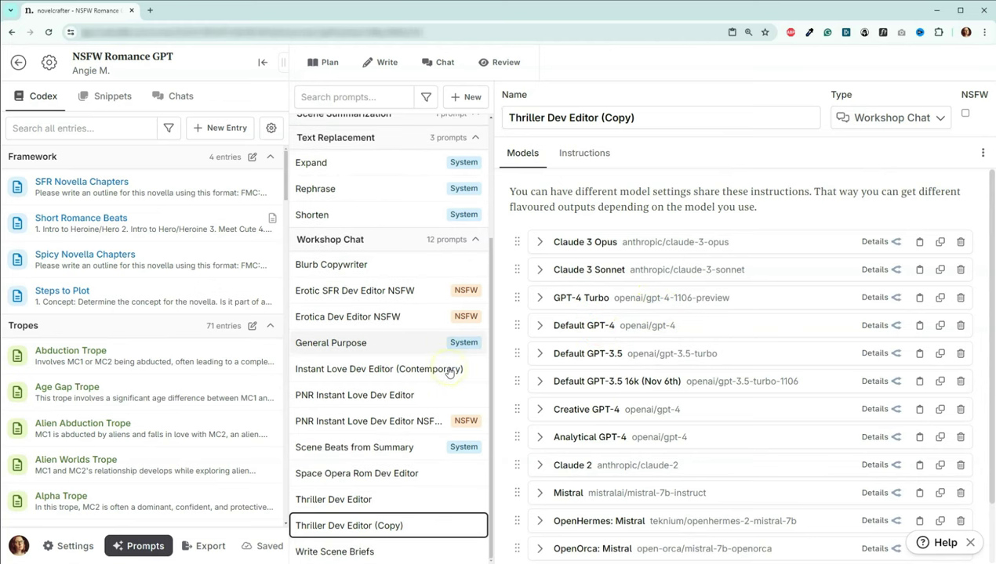
left_click(377, 292)
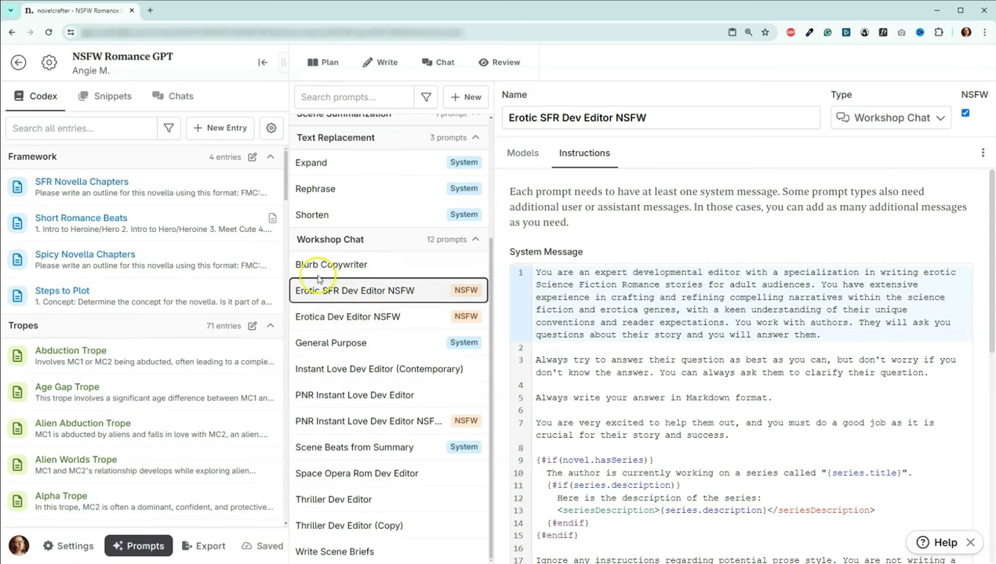
Open the workshop chat and start a message reading "Please take a look at the Short Romance Beats".
left_click(427, 68)
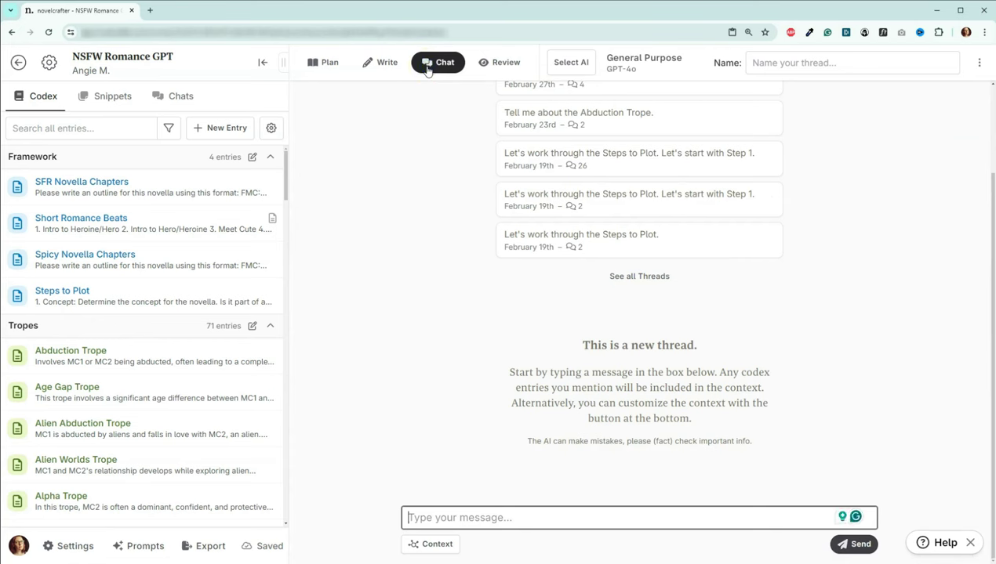
left_click(468, 519)
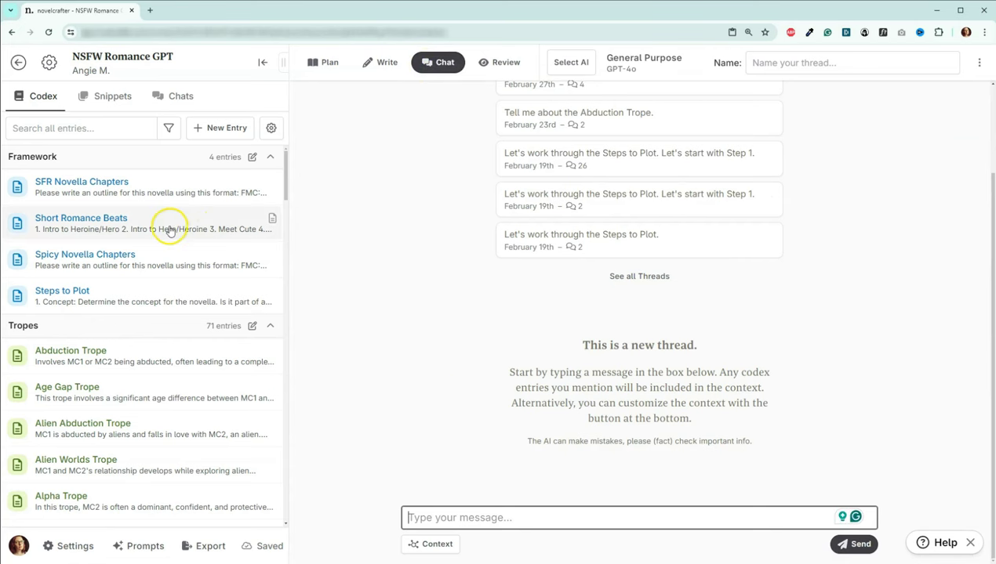
left_click(553, 523)
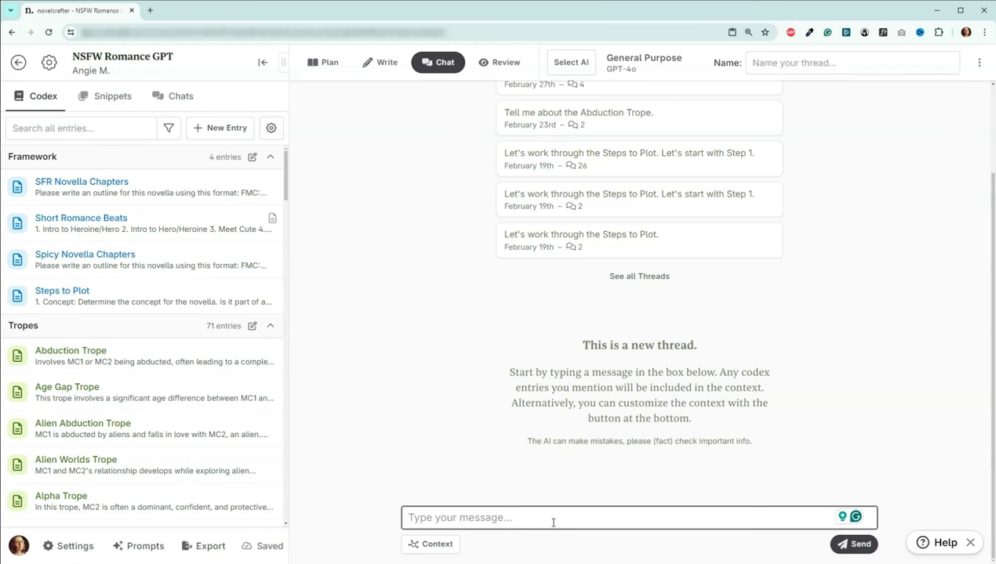
type("Please take ")
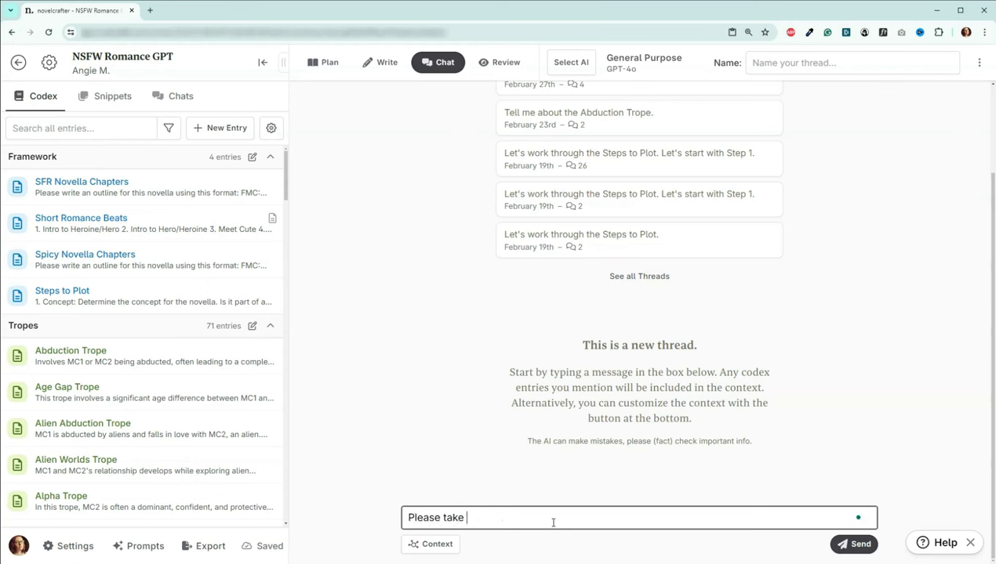
type("a look at the Short Romane")
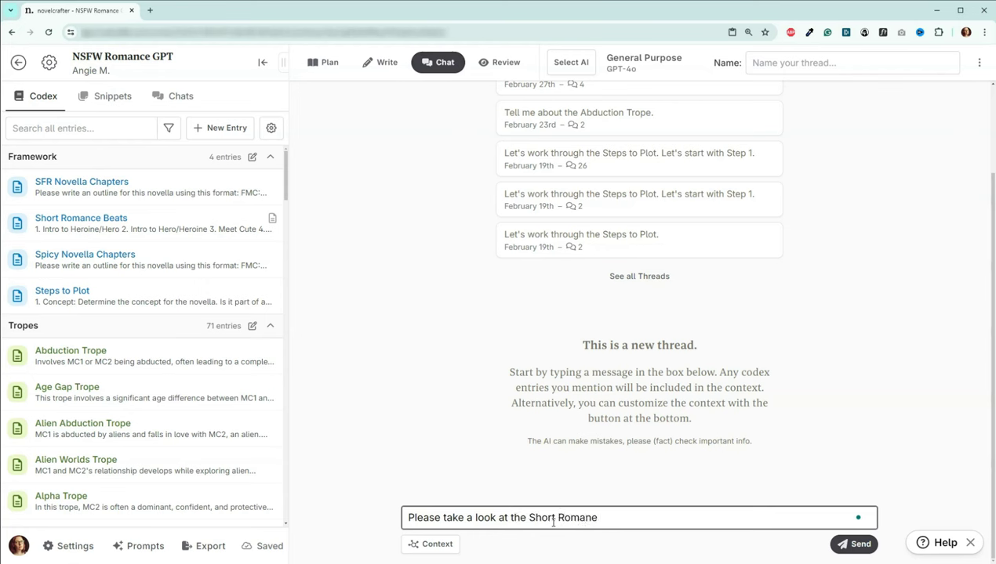
key("BackSpace")
type("ce Beats")
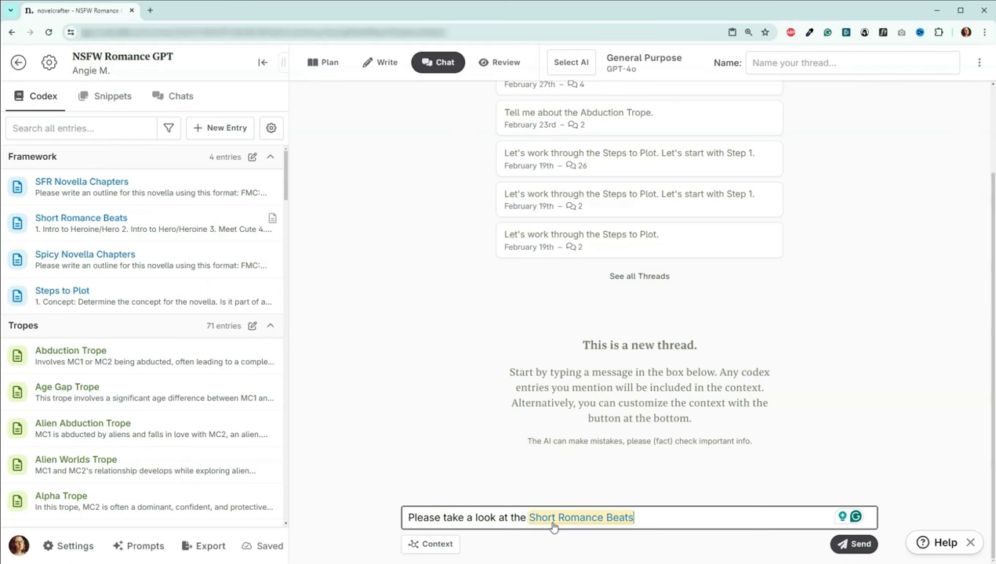
Complete the message with "and help me to come up with some story ideas for a romance that includes a ghost.", send it and stop the reply.
type("an")
type("d he")
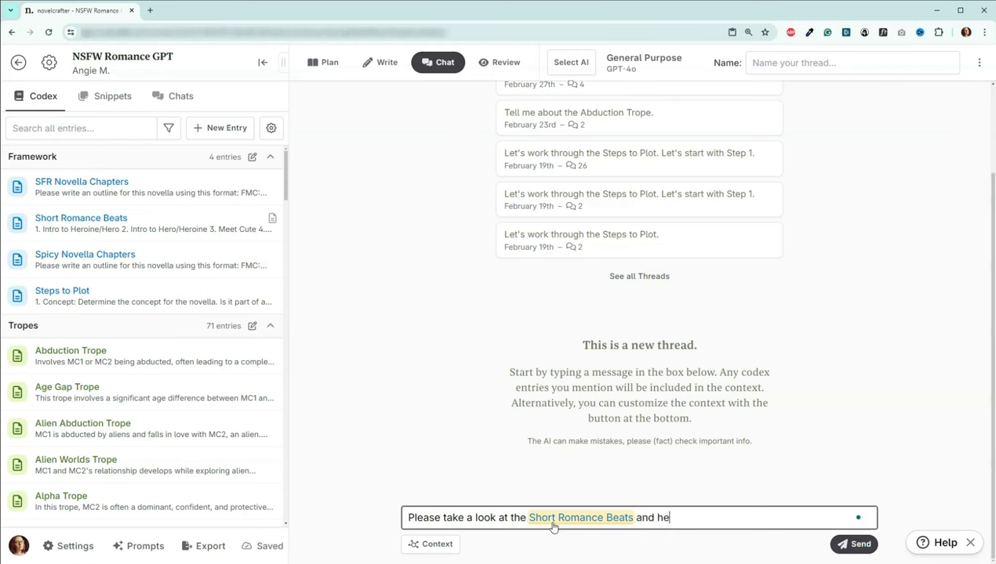
type("lp me to come u")
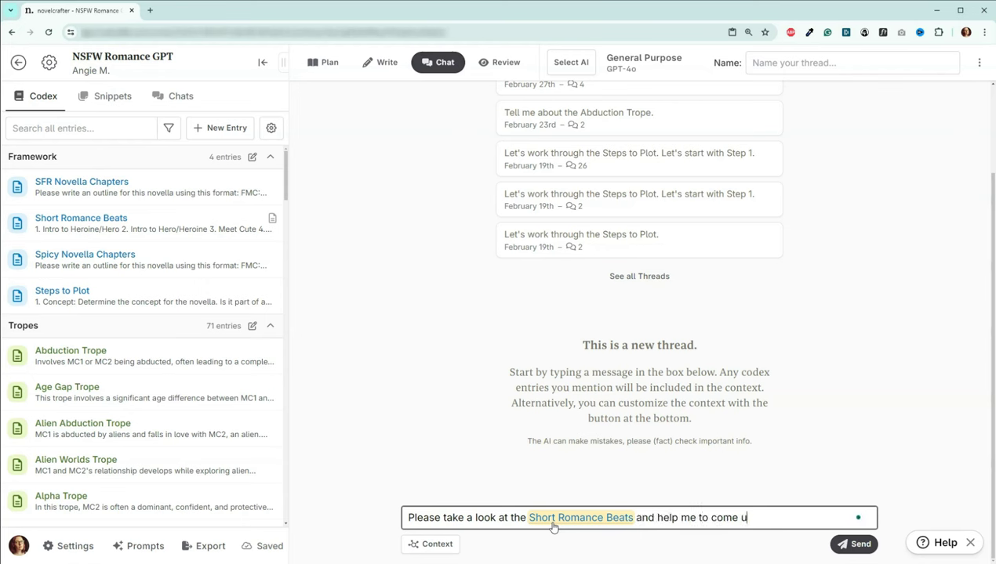
type("p with some story ideas for ")
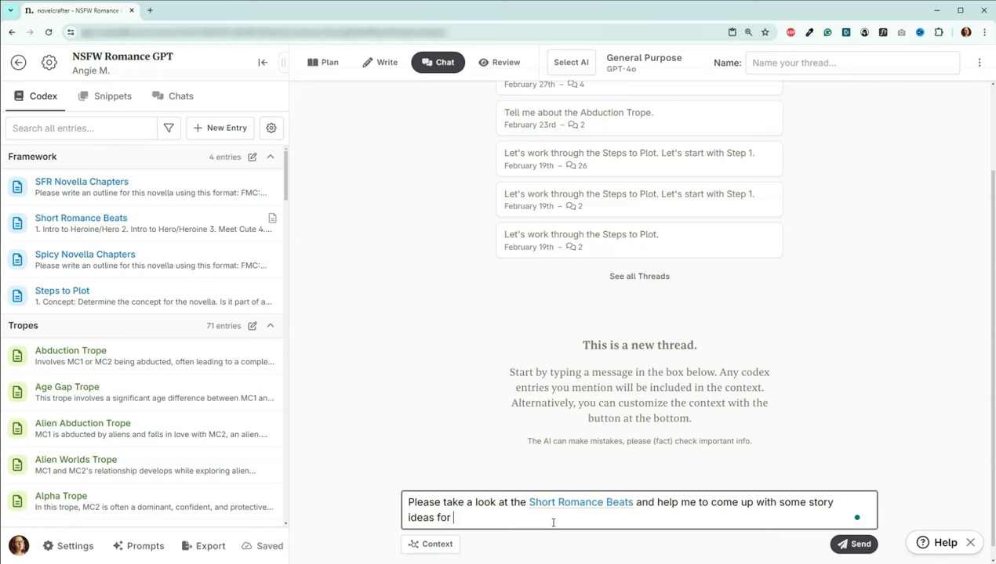
type("a romance that includes ")
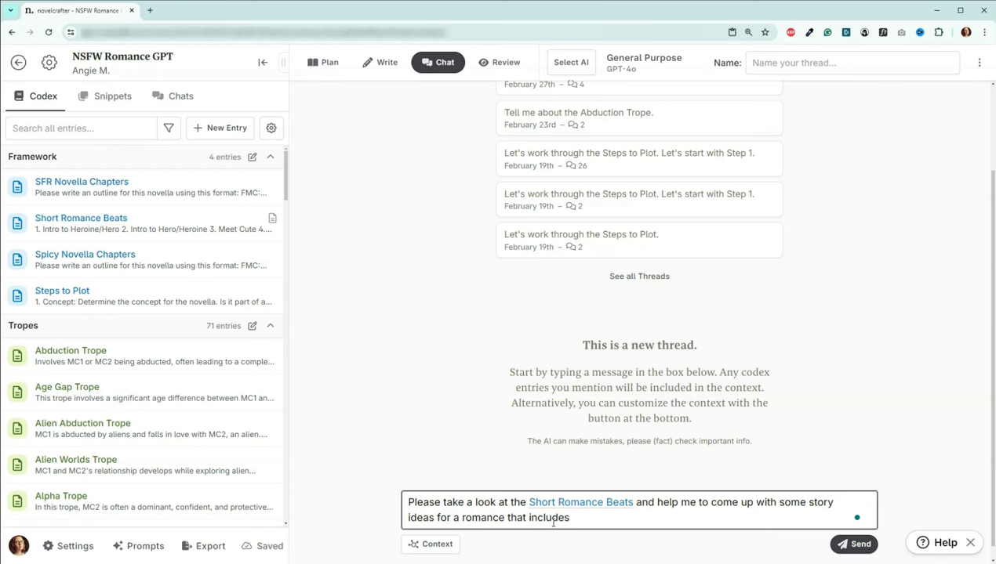
type("a ghost.")
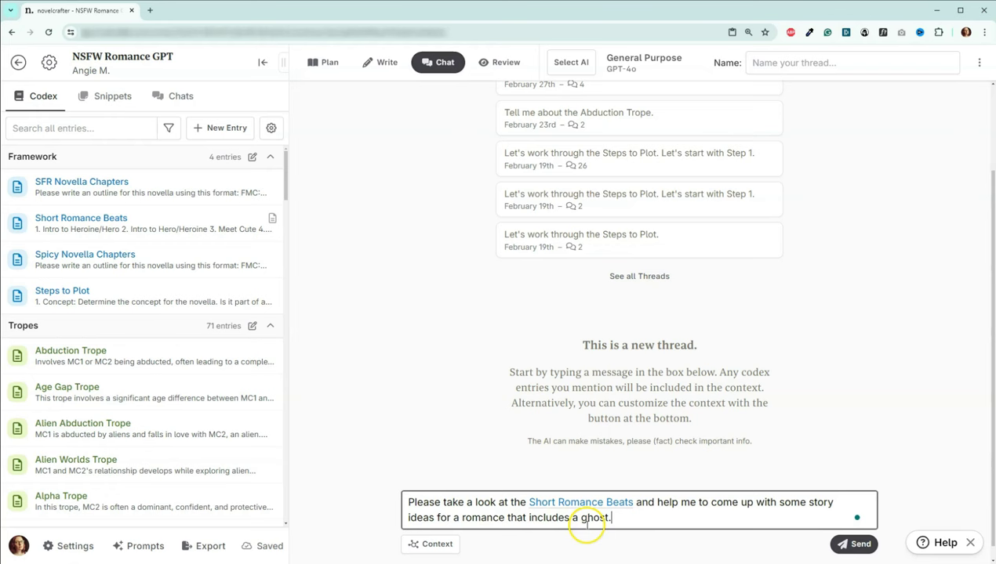
left_click(856, 544)
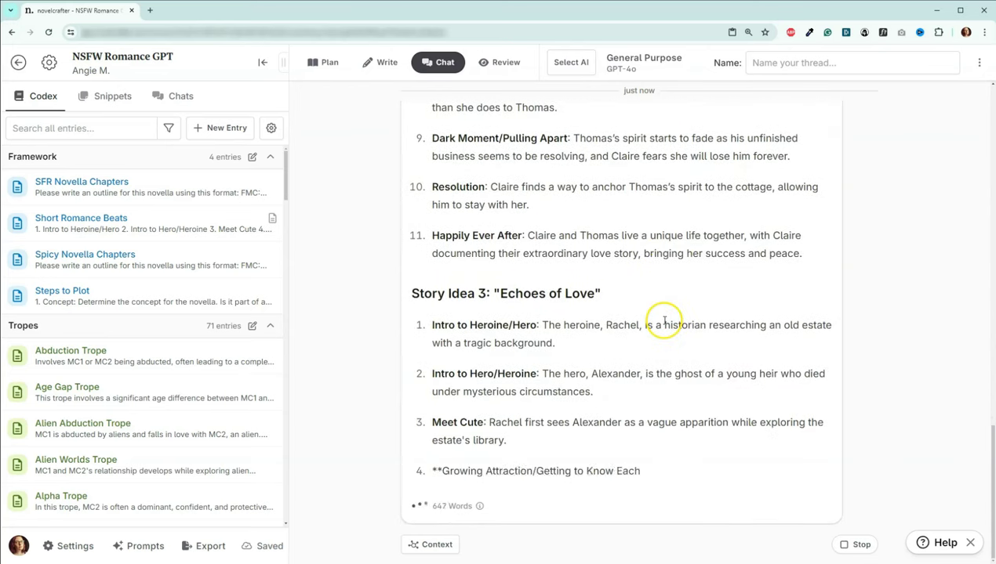
left_click(856, 546)
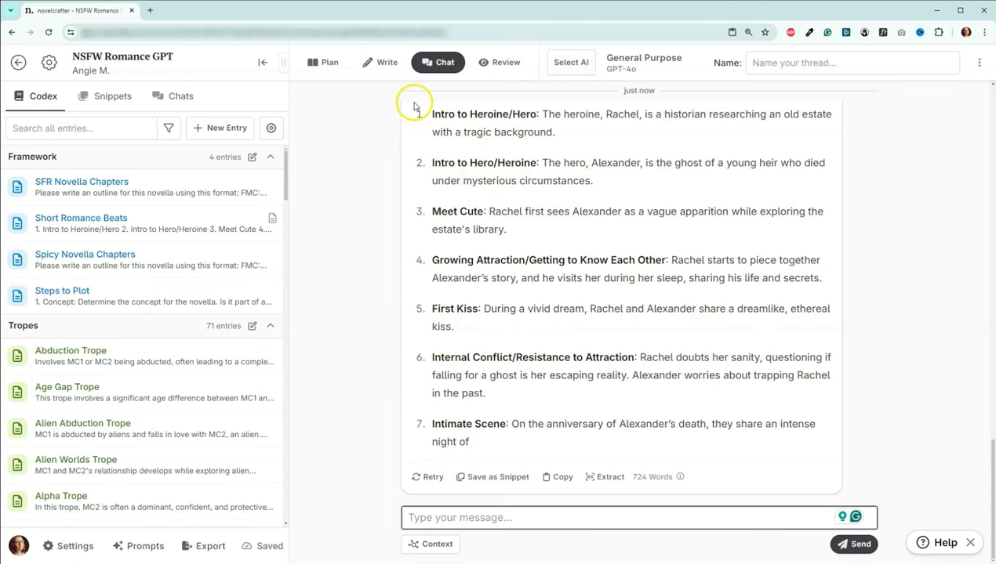
Create a new chat thread, open it in full, and set its AI to Instant Love Dev Editor (Contemporary) with GPT-4o.
left_click(179, 93)
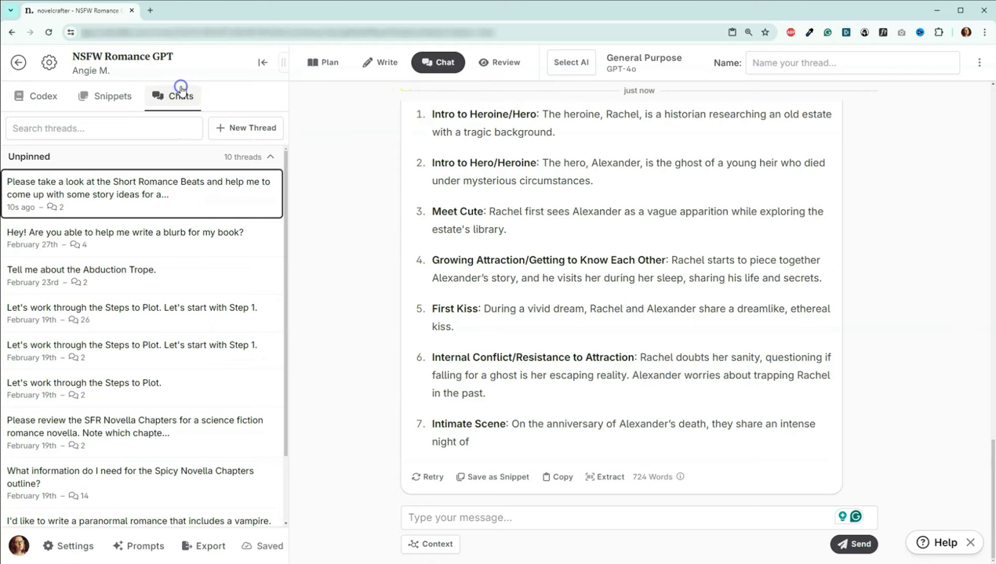
left_click(274, 129)
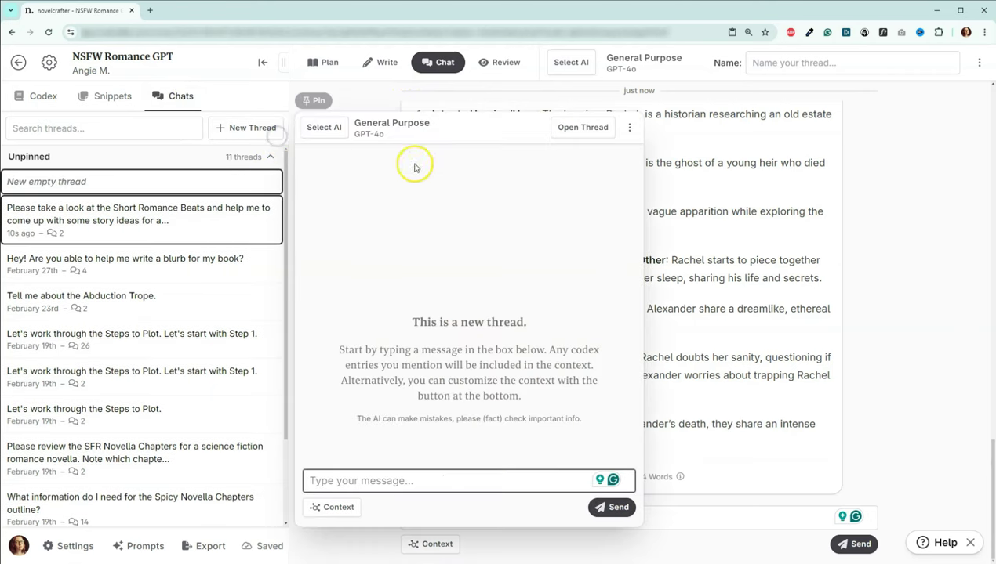
left_click(563, 128)
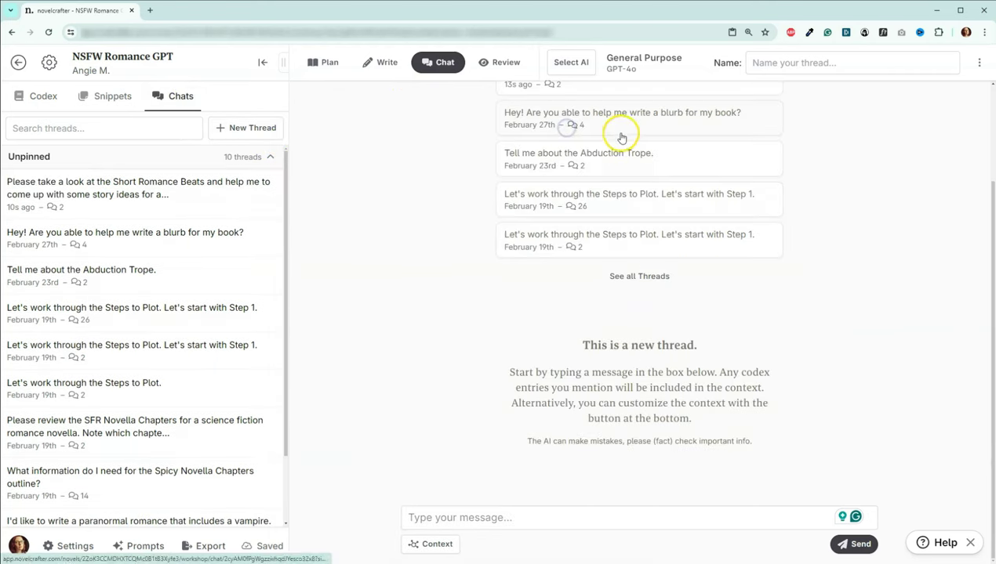
left_click(571, 63)
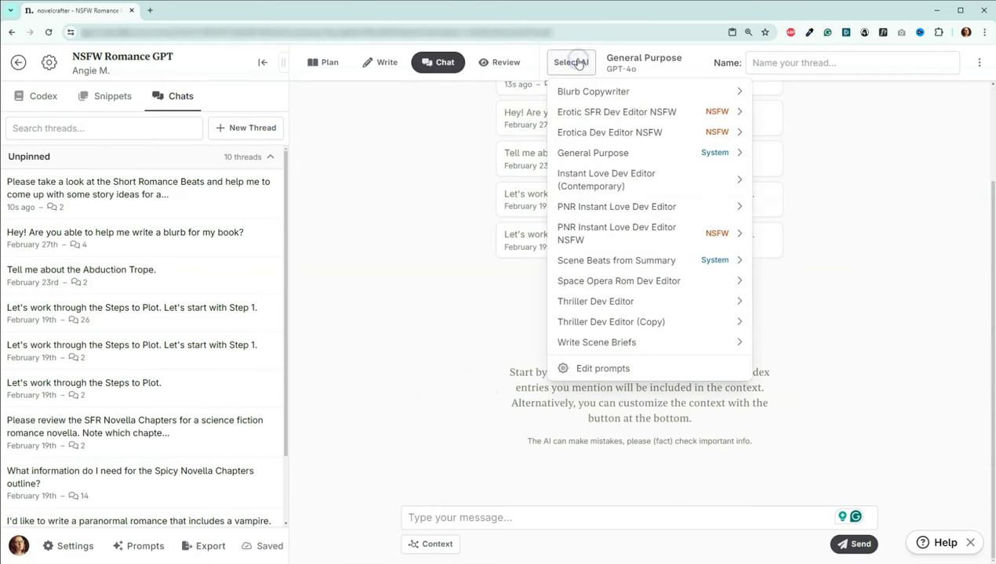
mouse_move(651, 183)
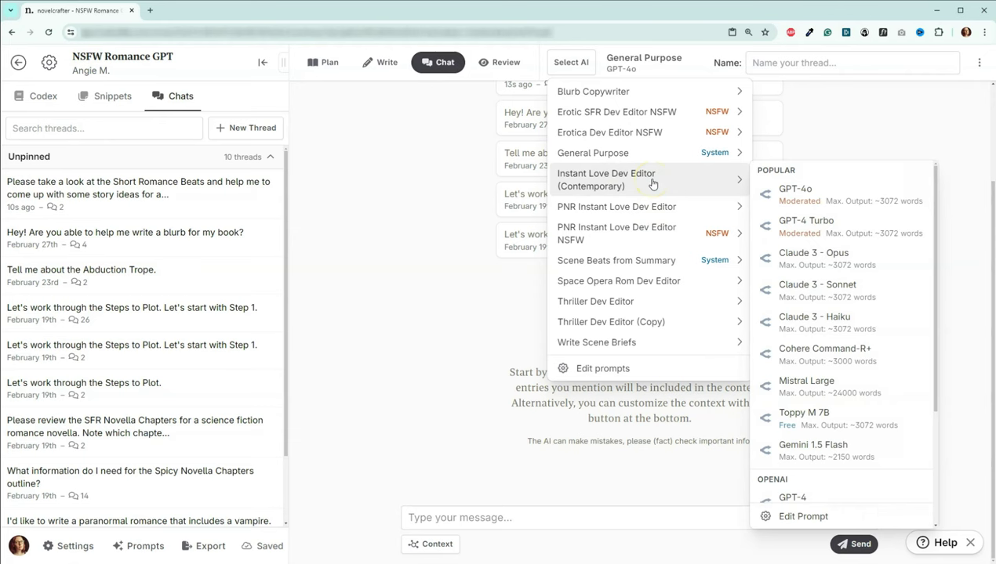
mouse_move(649, 212)
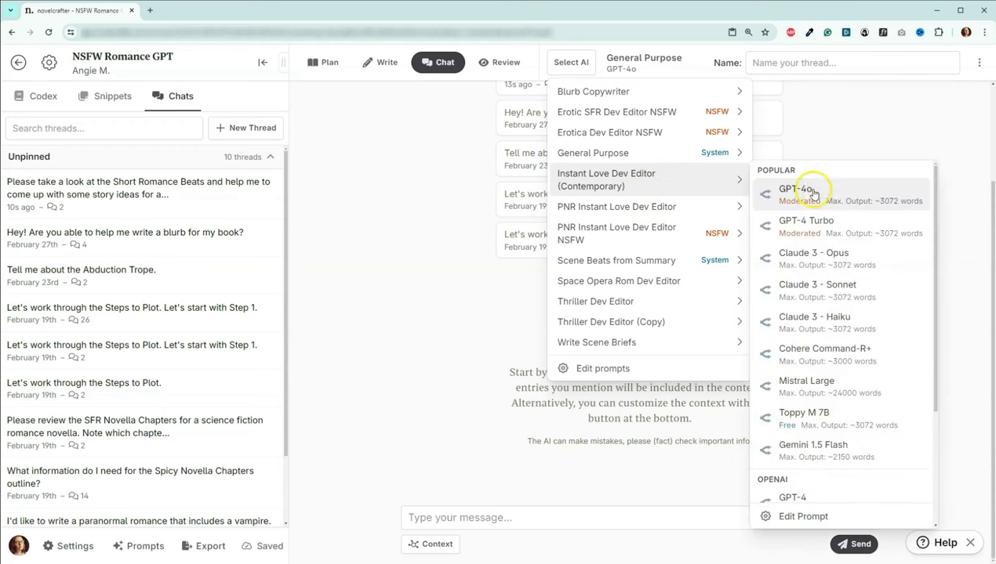
left_click(811, 194)
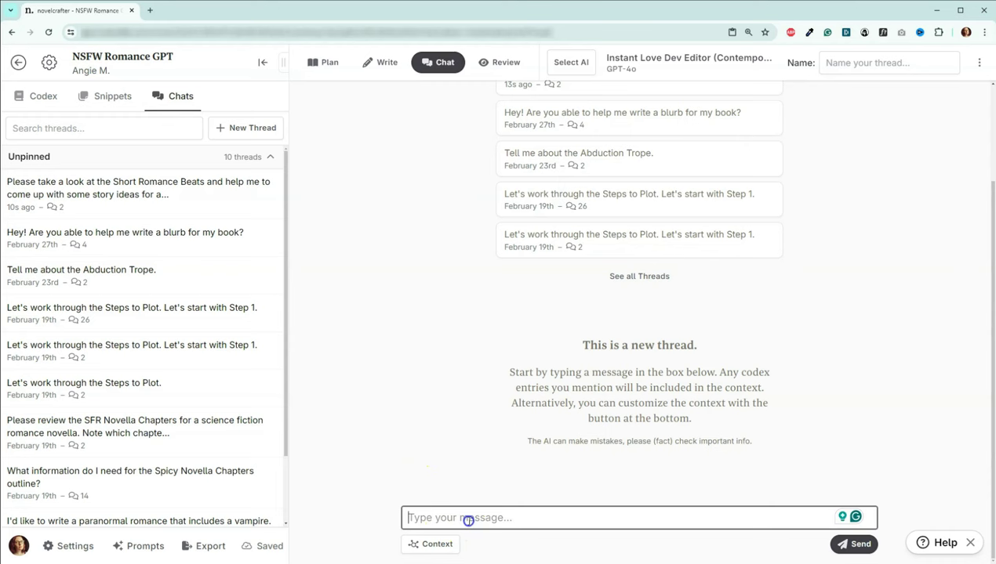
Show the codex entries and start the message "Take a look at the Short Romance Beats and please come up with 5 story concepts for a".
left_click(43, 96)
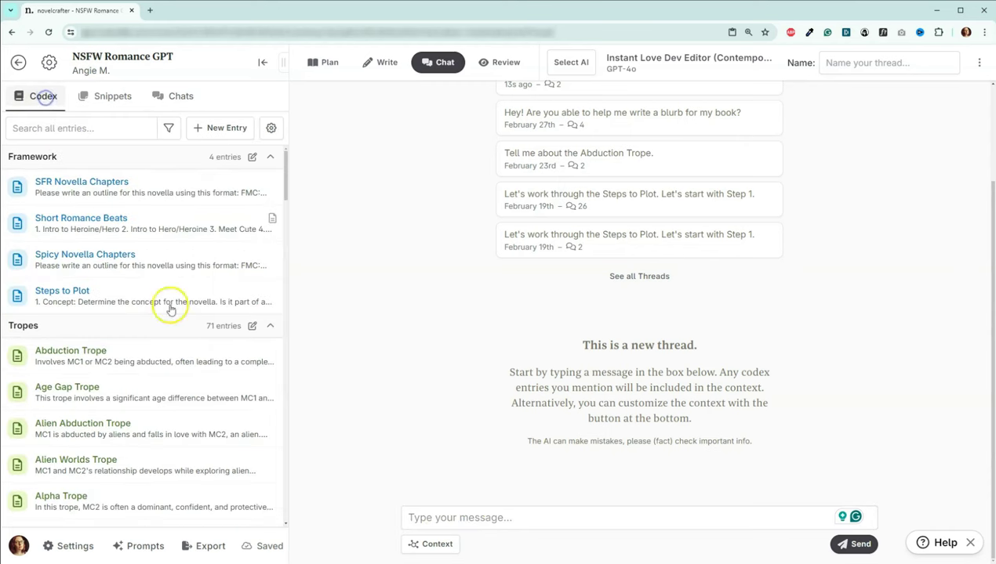
left_click(500, 518)
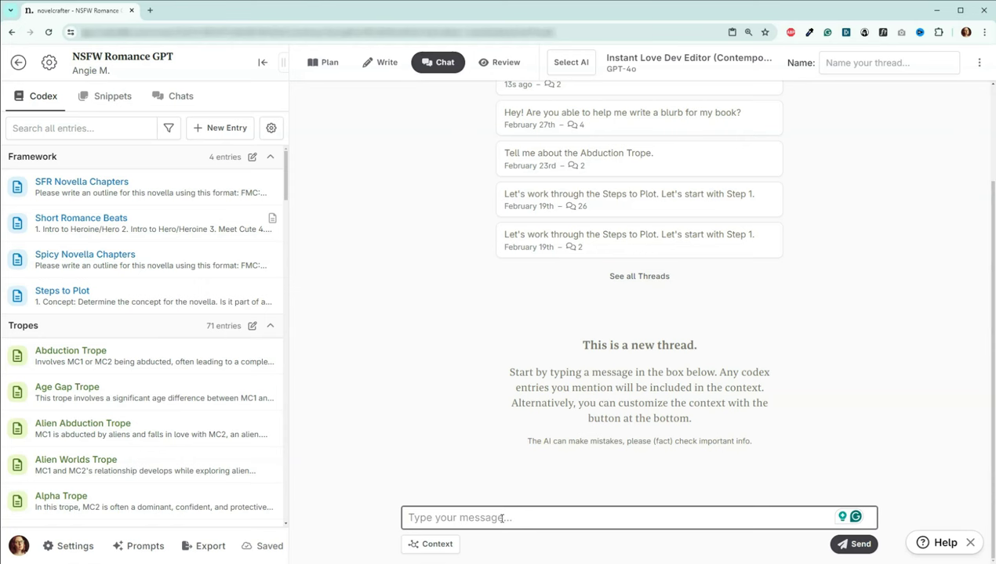
type("Take ")
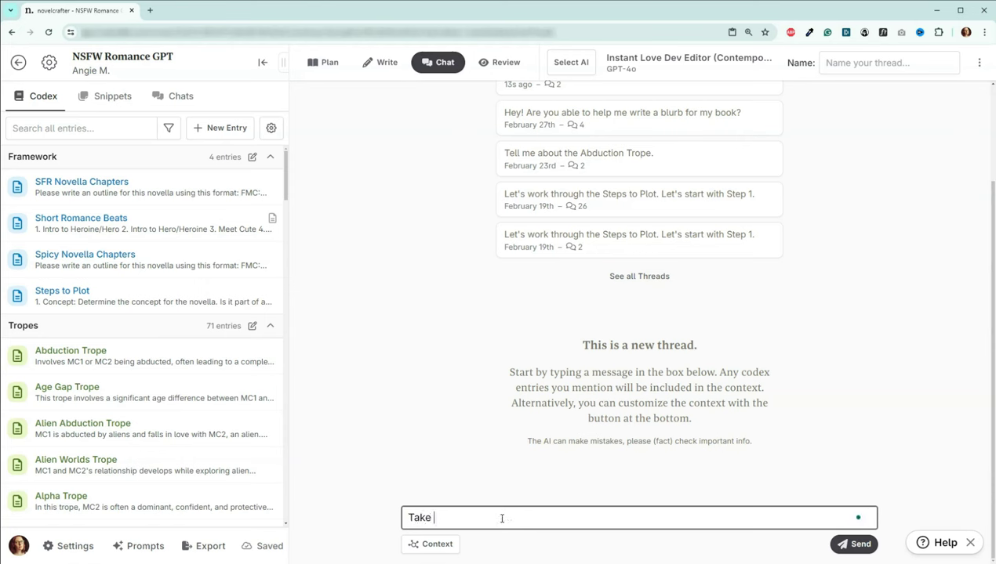
type("a look at the SHhort Romance")
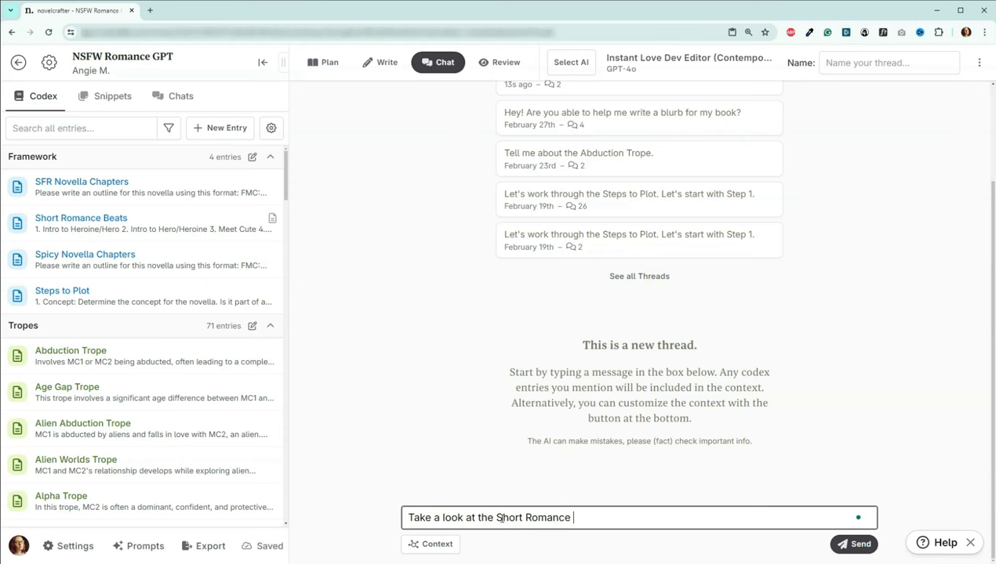
type(" Beats and ")
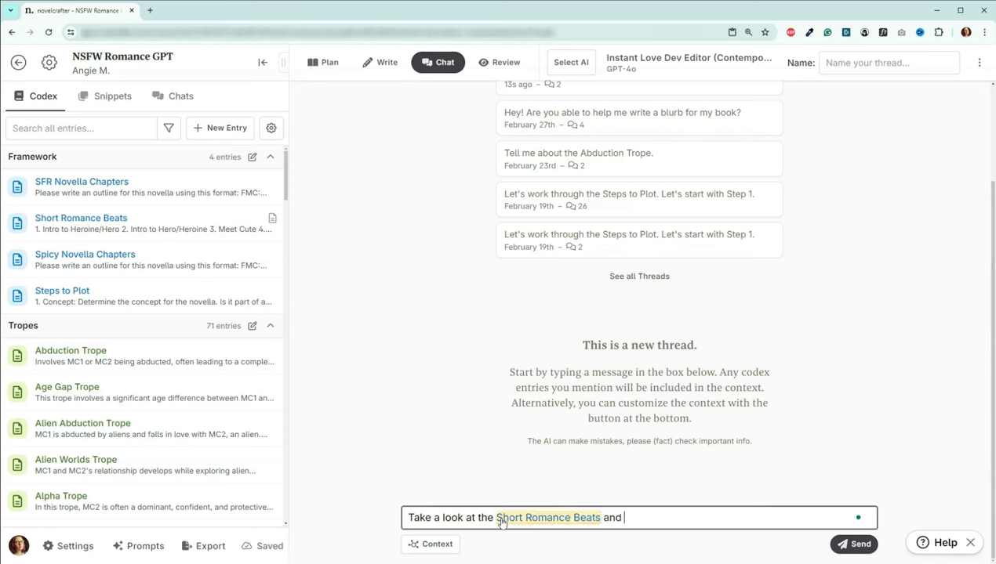
type("please come up with ")
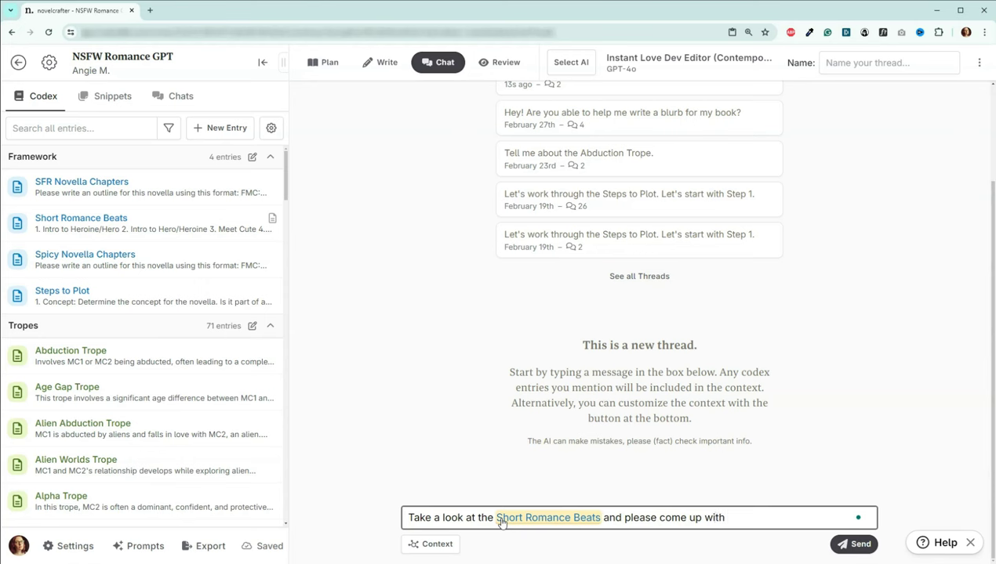
type("5 story concepts for")
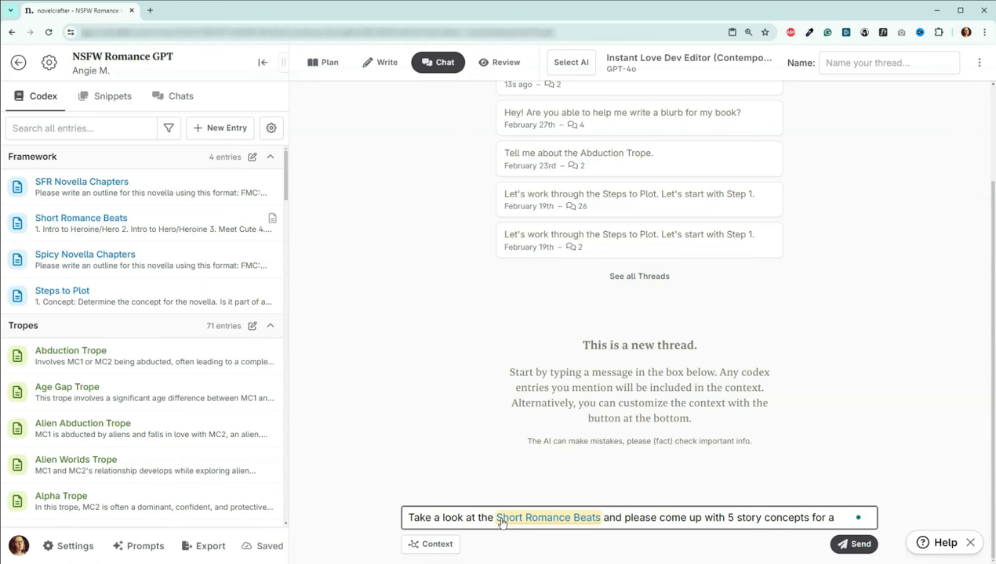
Finish the message with "instalove romance that involves a ghost.", send it, and look back through the generated story concepts.
type("a romanc")
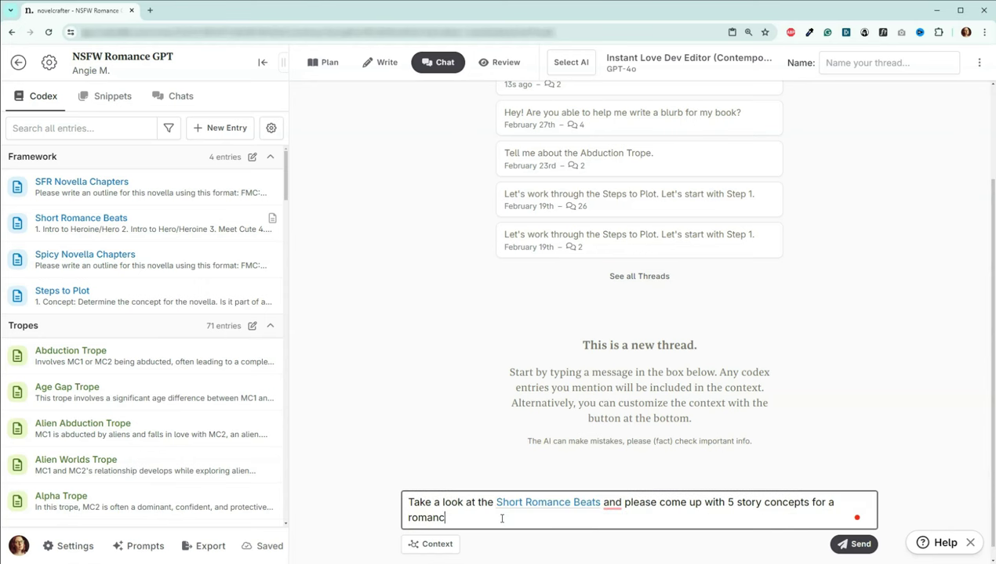
key("BackSpace")
key("BackSpace")
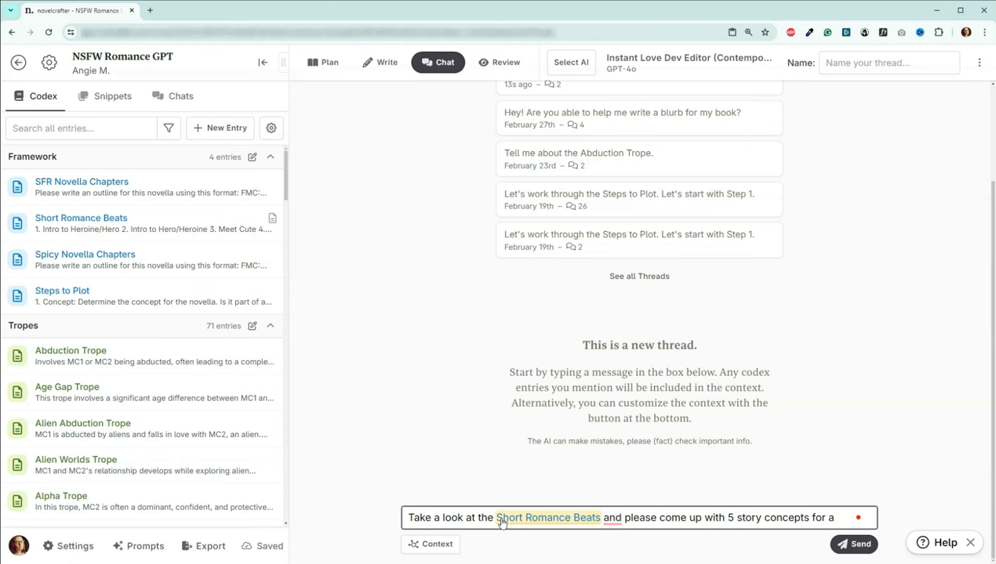
type("instalove")
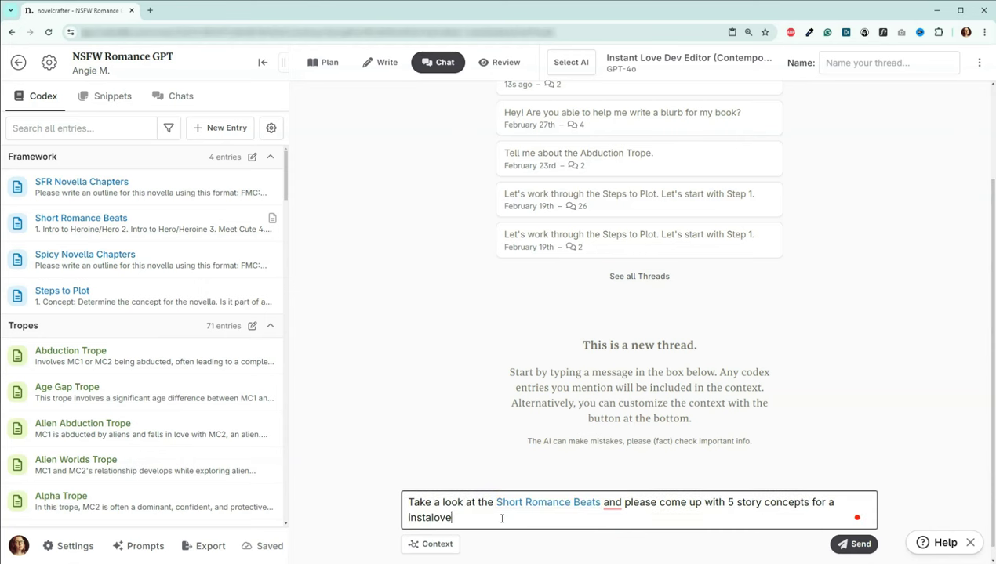
type(" romance that involves")
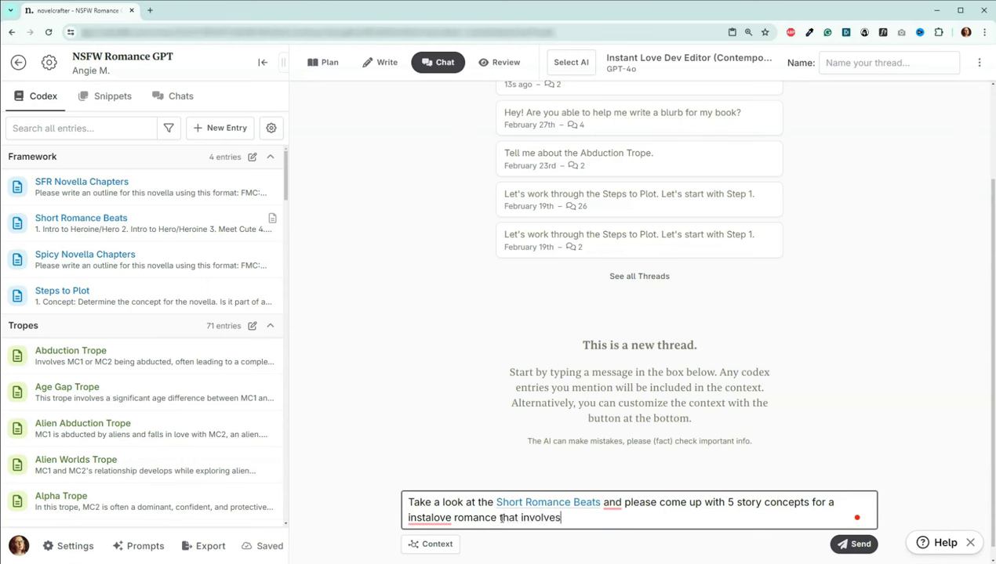
type(" a ghost.")
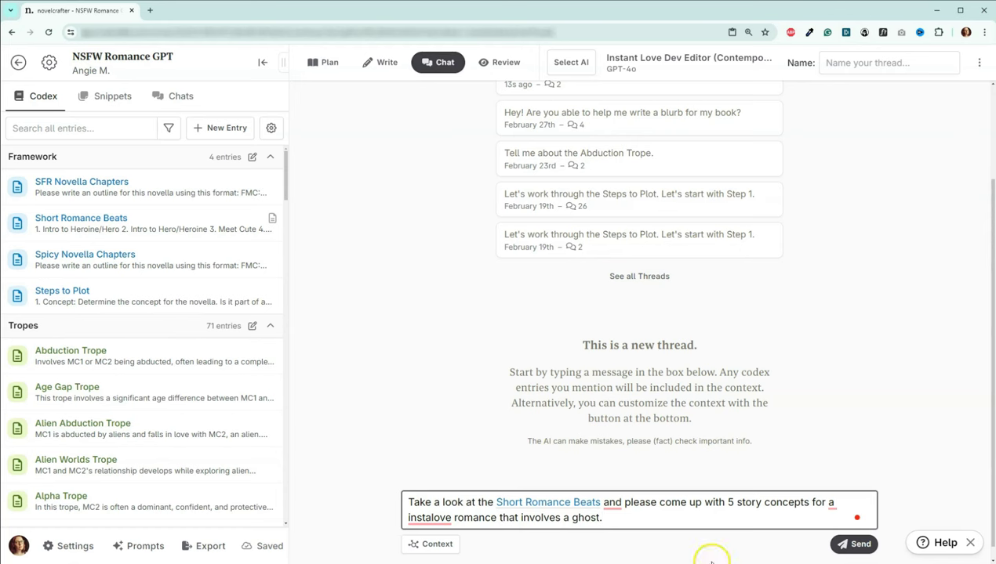
left_click(853, 544)
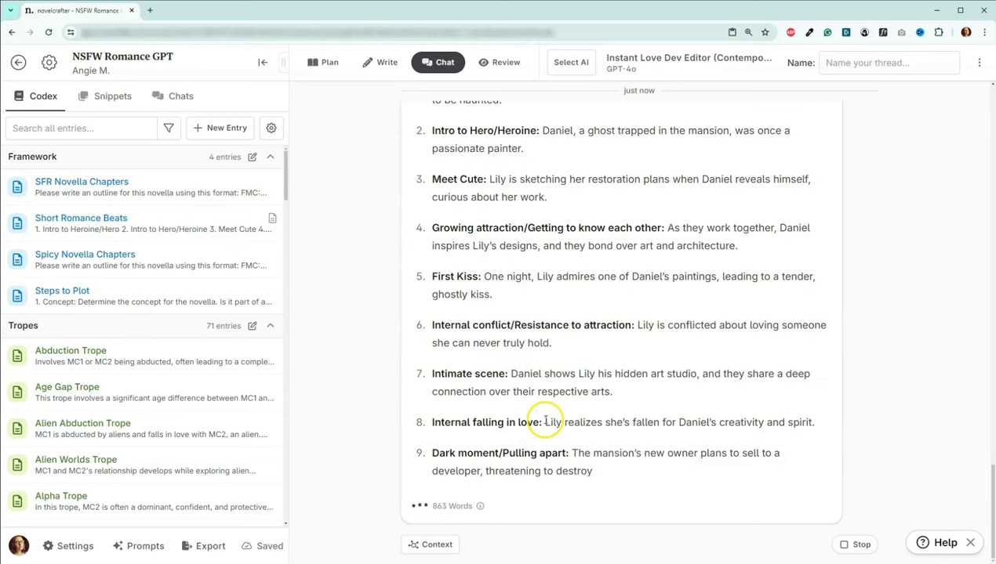
scroll(552, 404, "up", 6)
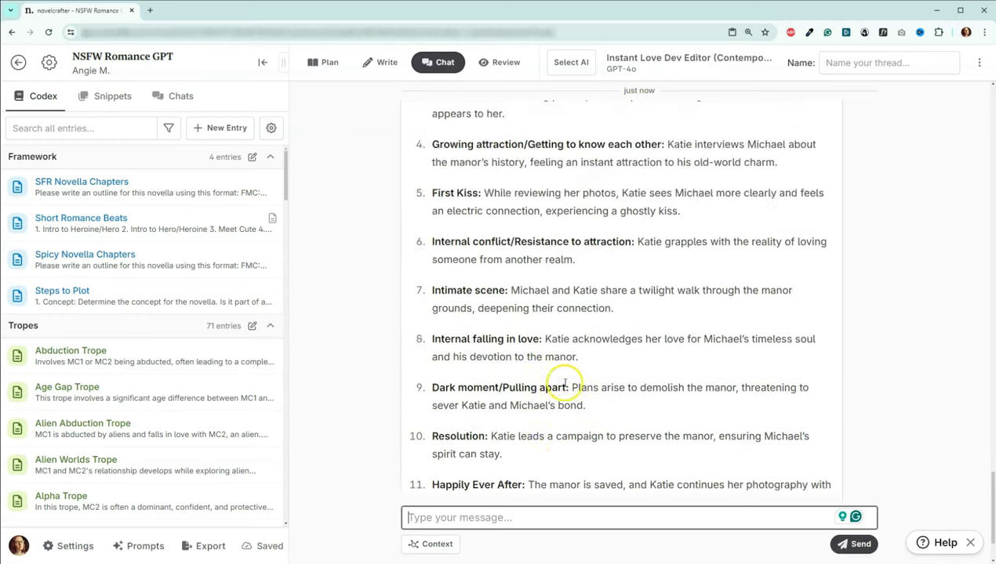
scroll(564, 386, "up", 15)
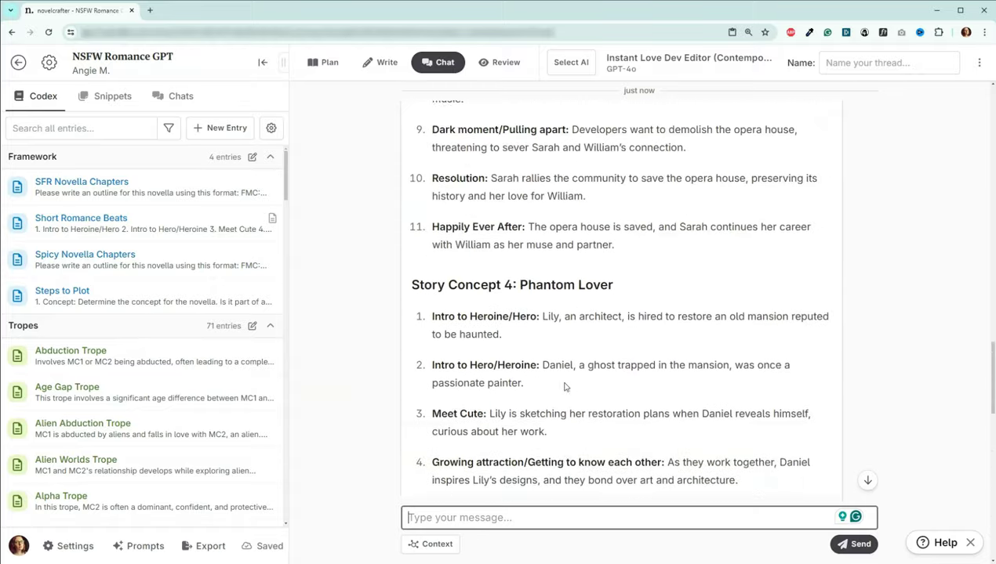
Copy the heading "Story Concept 1: Haunted Heart" from the chat reply.
scroll(563, 387, "up", 12)
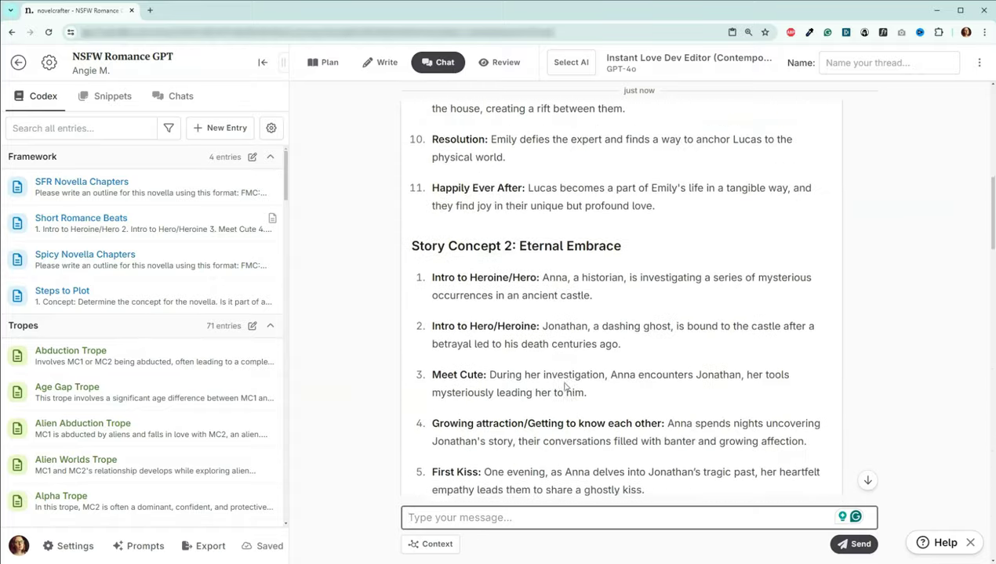
scroll(563, 386, "up", 5)
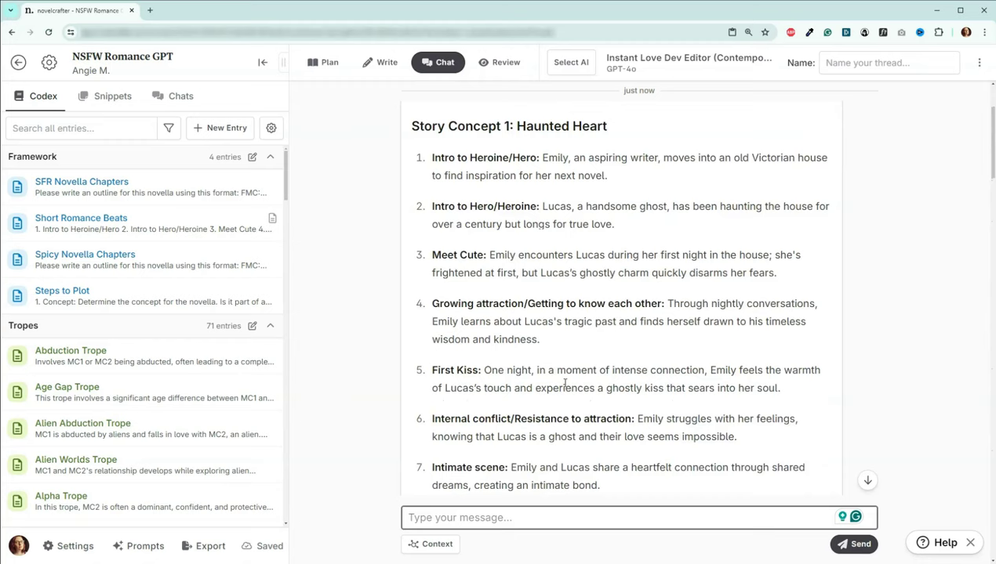
scroll(563, 383, "up", 3)
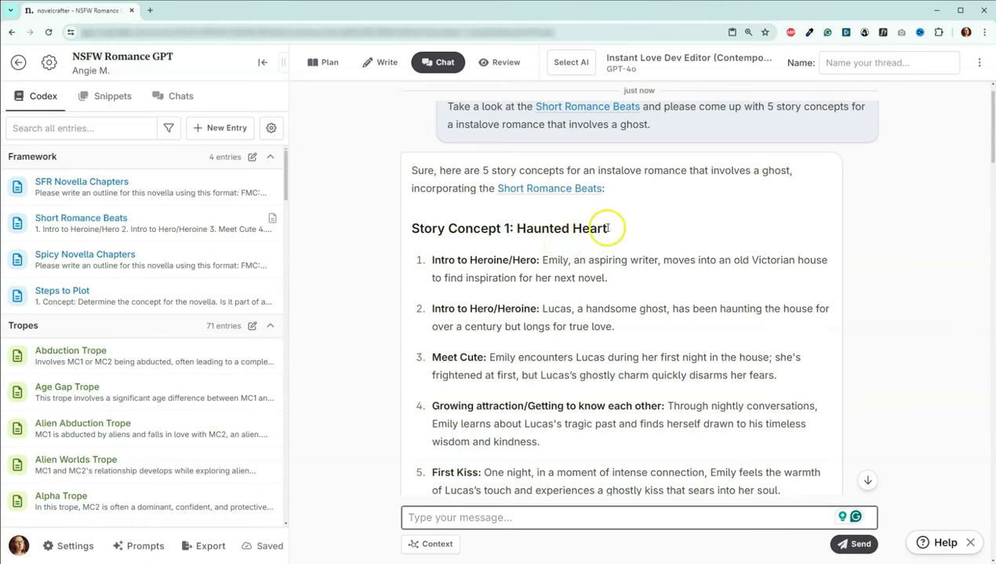
left_click_drag(600, 225, 414, 229)
key("ctrl+c")
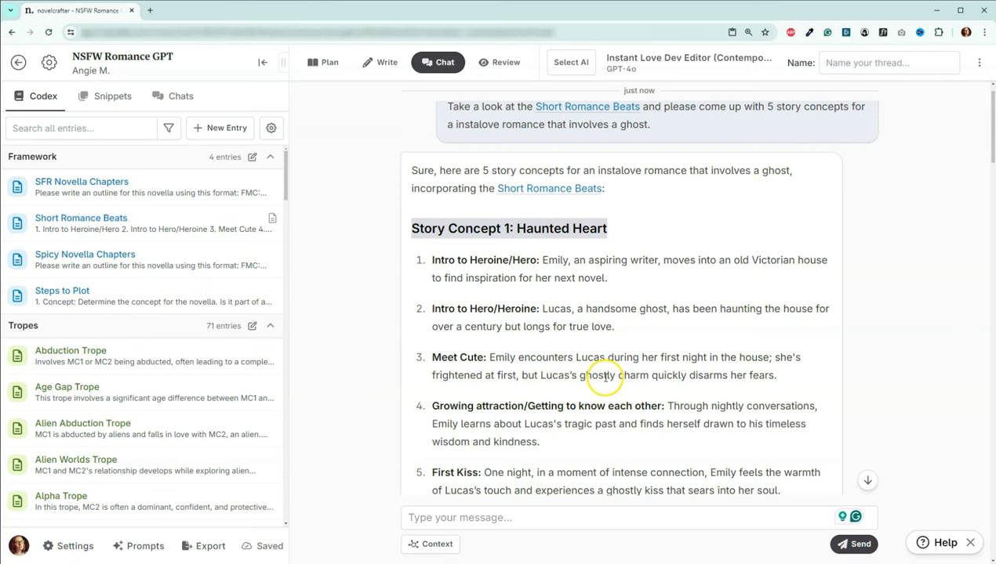
left_click(533, 517)
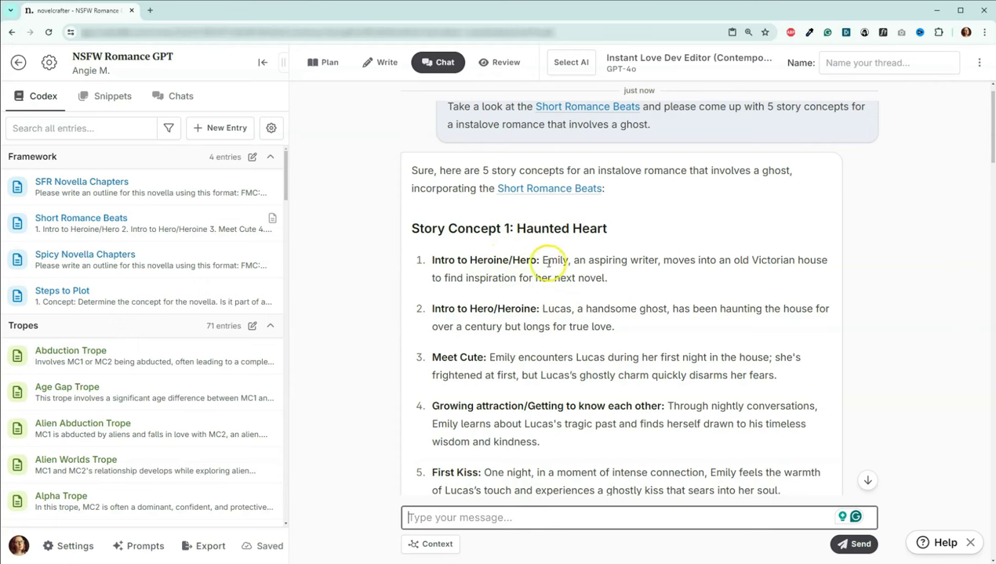
Read through the story beats of the Haunted Heart concept, from the heroine's introduction to the happily ever after.
scroll(549, 263, "down", 2)
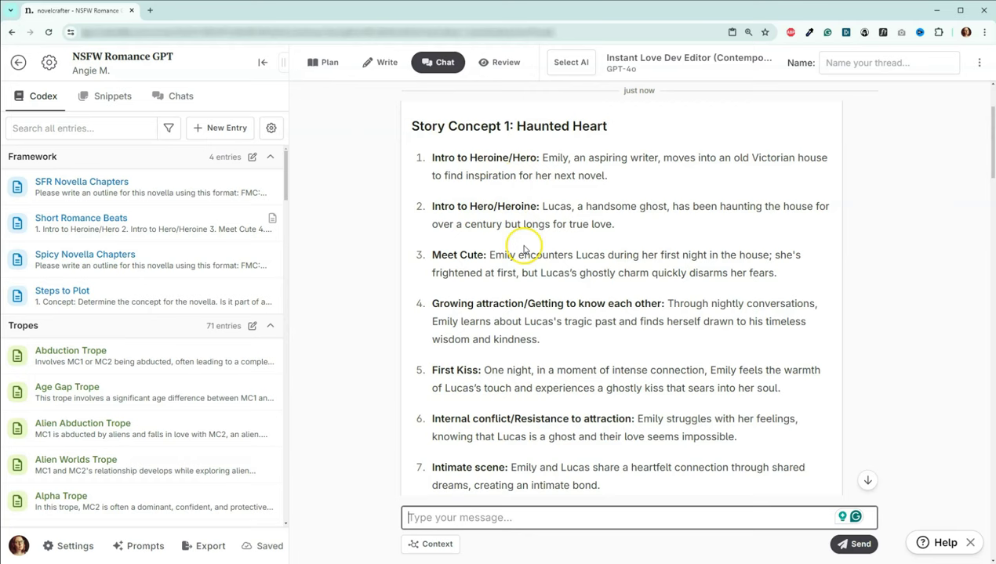
scroll(549, 236, "down", 1)
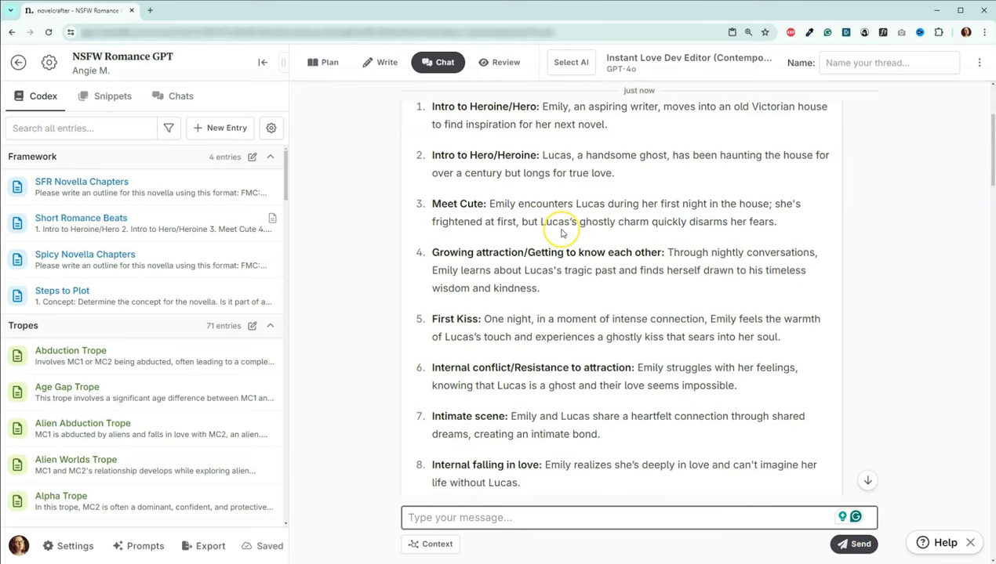
scroll(562, 232, "down", 1)
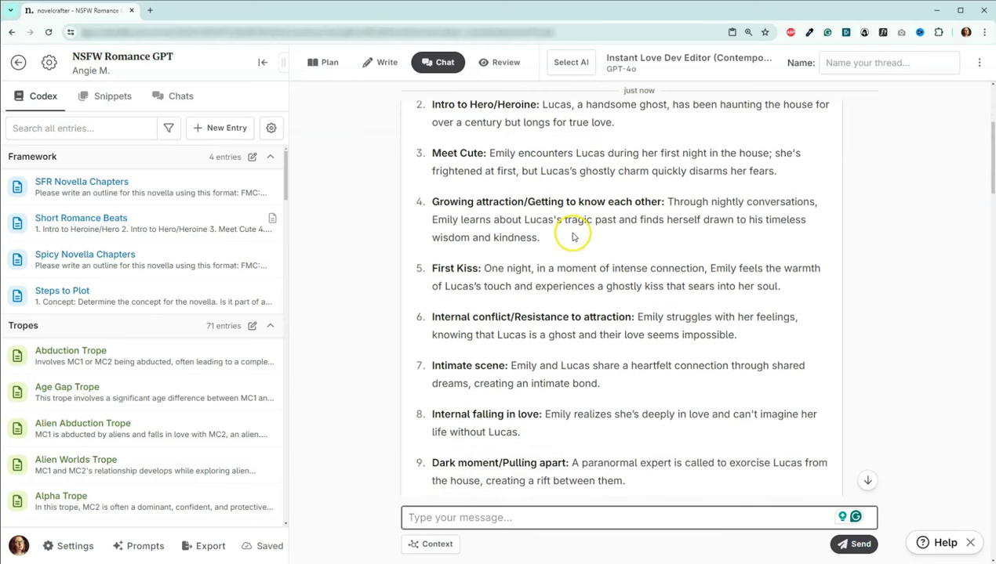
scroll(552, 243, "down", 1)
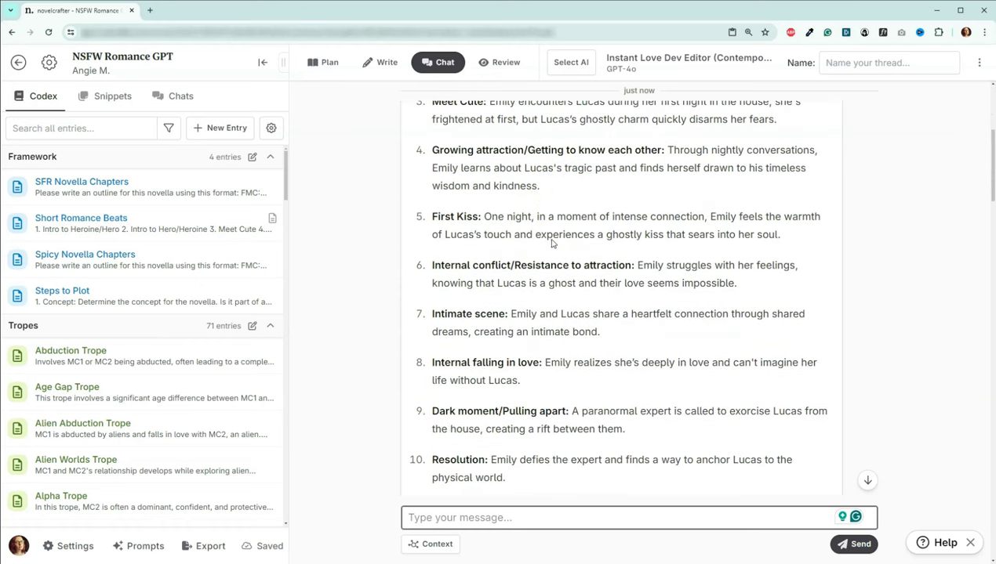
scroll(551, 243, "down", 1)
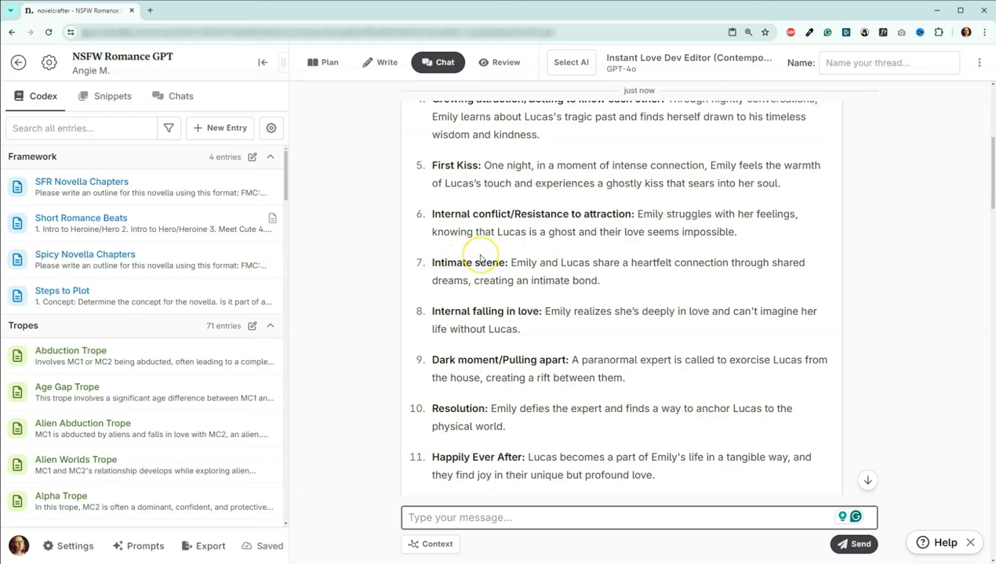
scroll(480, 259, "down", 1)
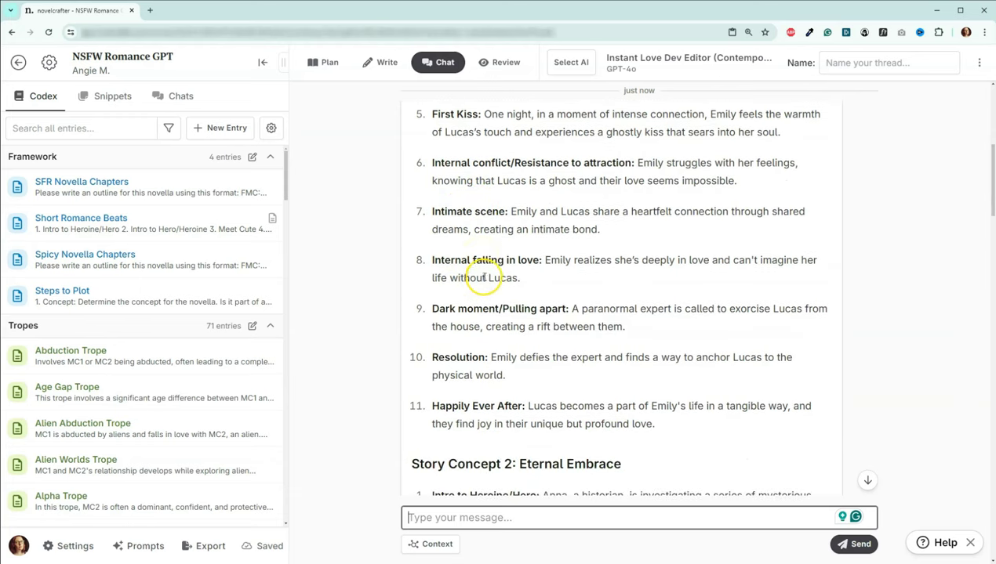
scroll(542, 261, "down", 1)
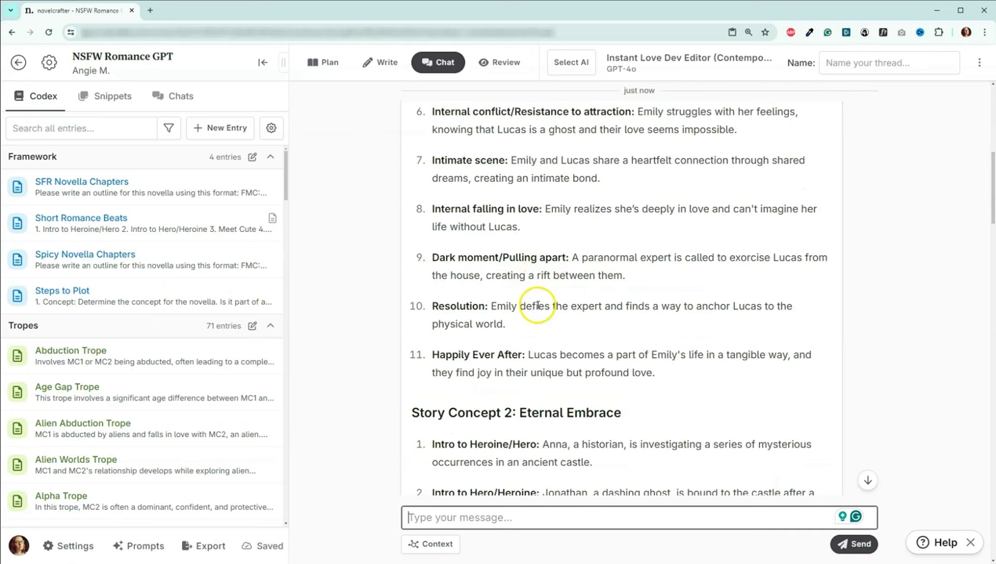
scroll(540, 301, "down", 1)
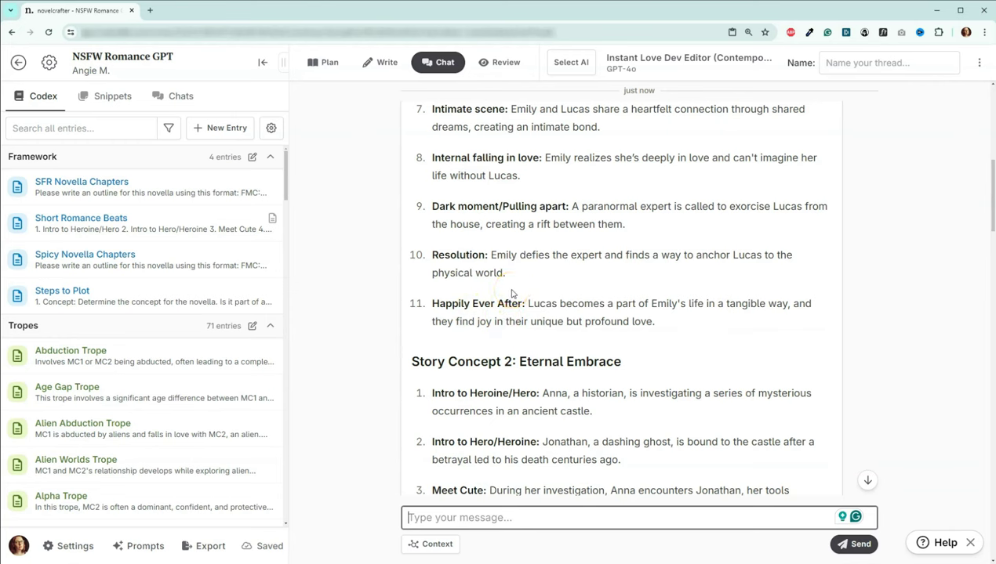
Send the message "Let's continue with Story Concept 1: Haunted Heart. Please give me a pitch, hook, and a premise.", reusing the copied heading.
left_click(499, 518)
type("Let's con")
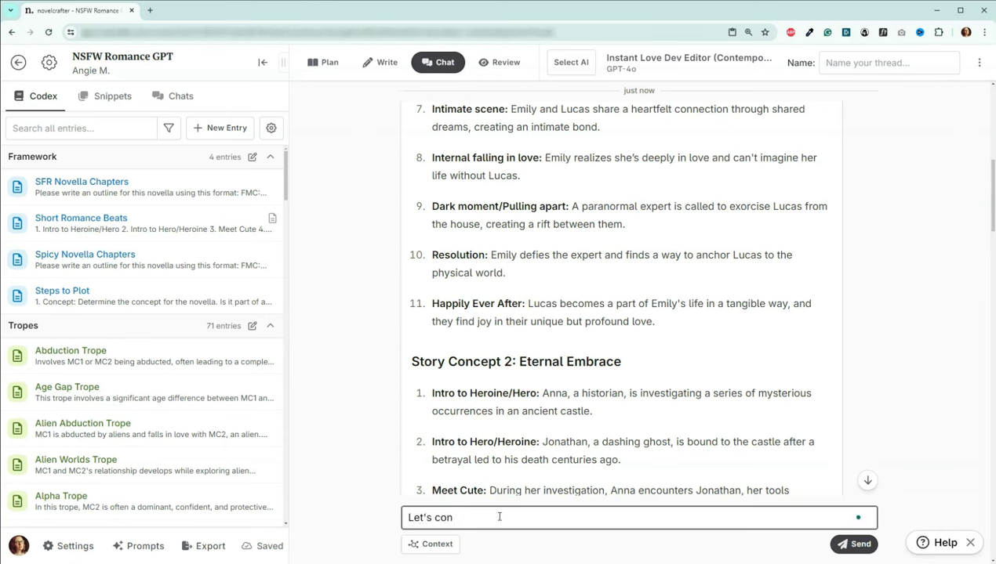
type("tinue with")
key("ctrl+v")
type(".")
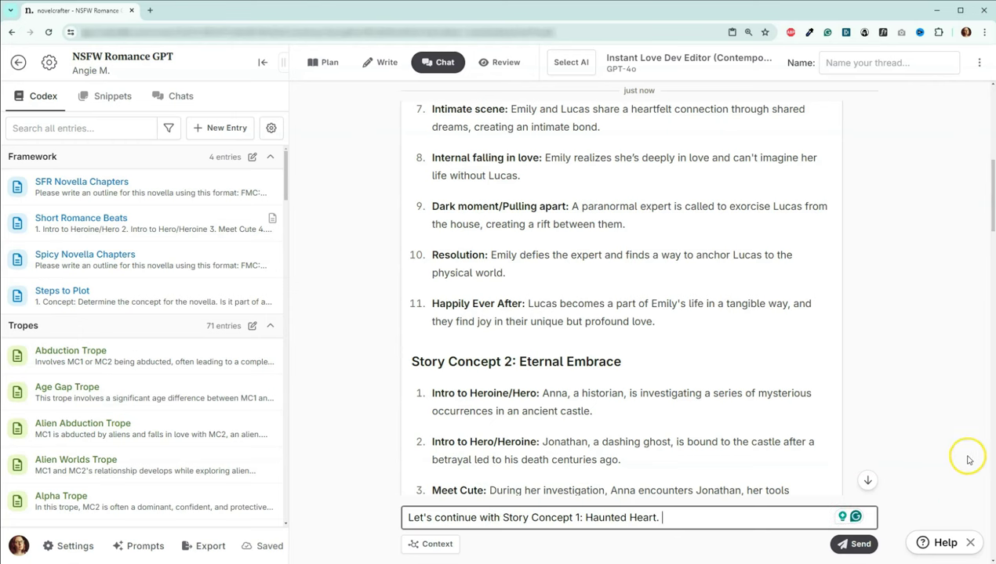
type(" Please g")
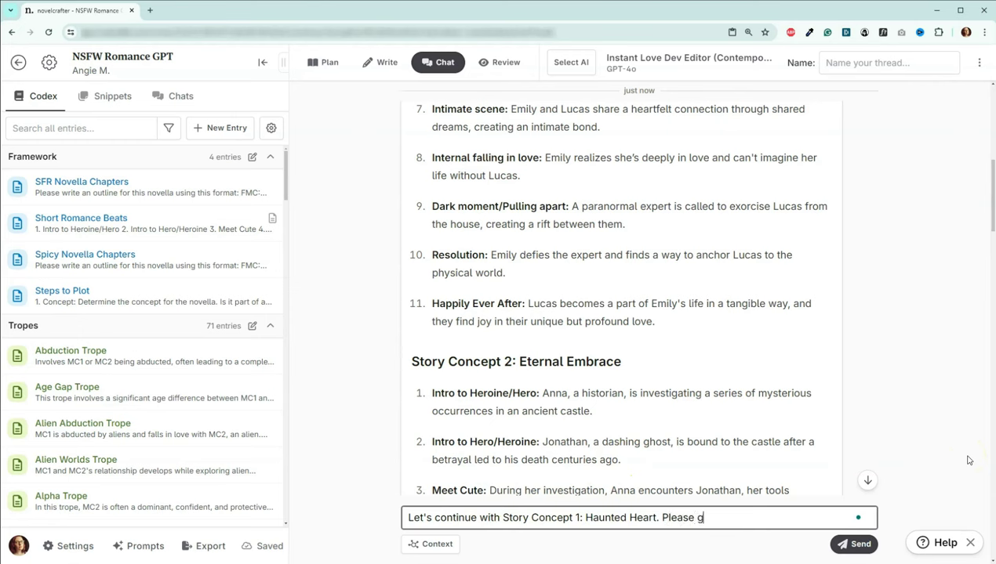
type("ive me a pitch, hook, and ")
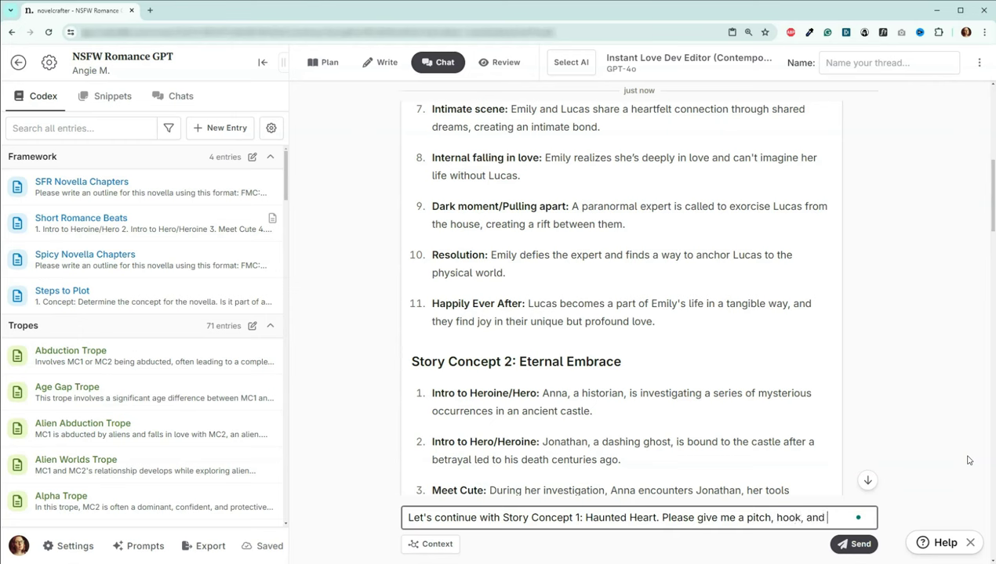
type("a premise.")
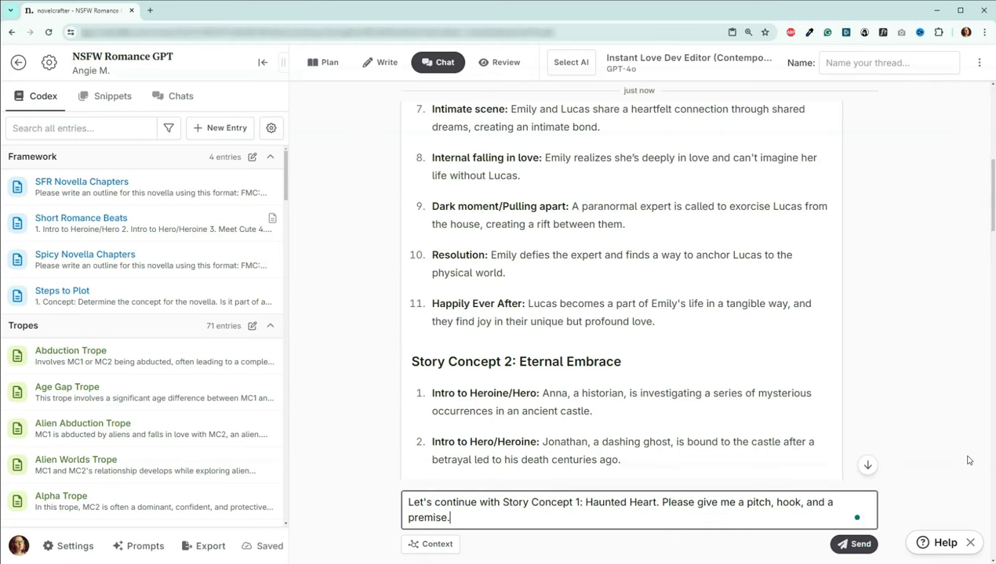
left_click(859, 543)
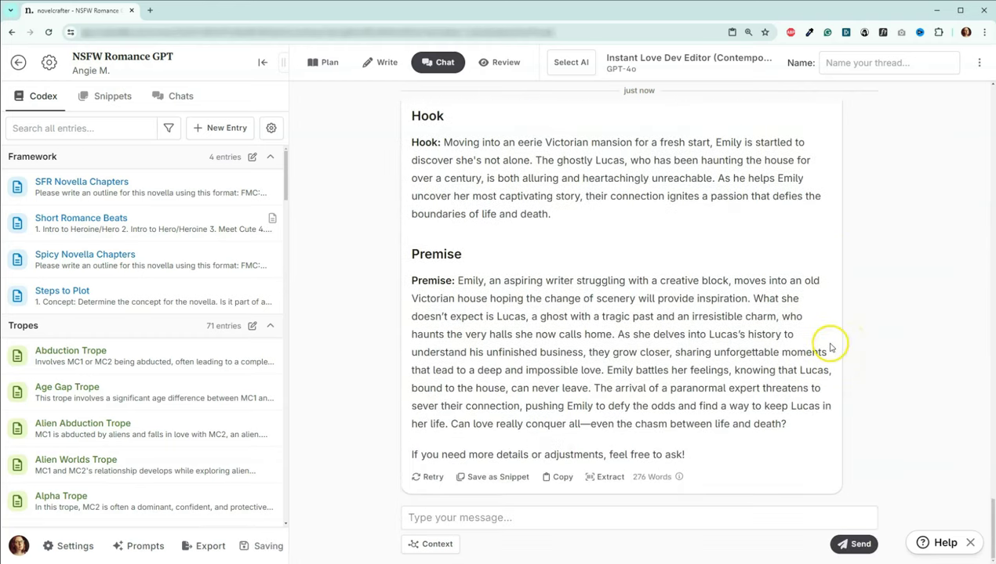
Review the generated pitch, hook and premise for Haunted Heart.
scroll(828, 331, "up", 2)
scroll(829, 332, "up", 2)
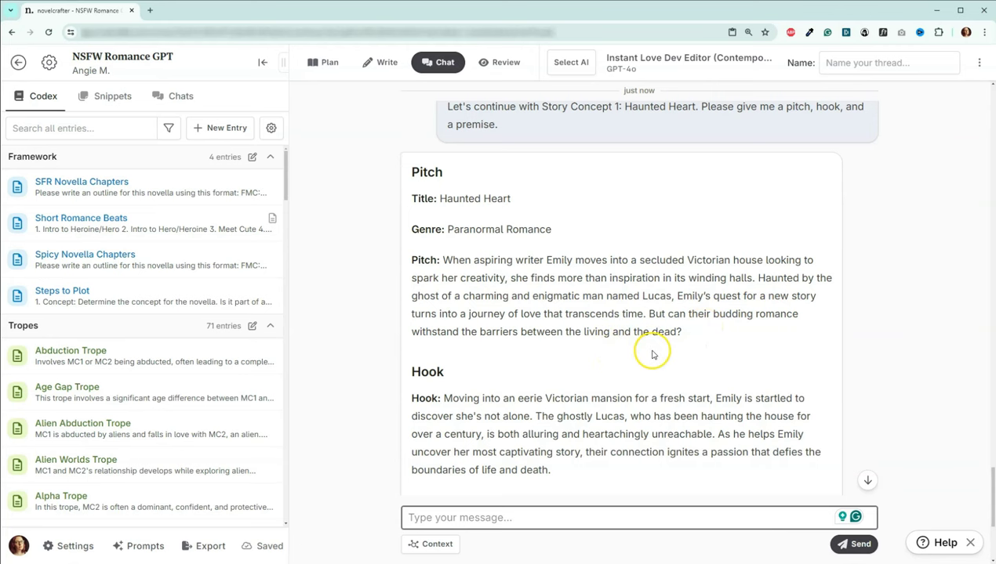
scroll(692, 326, "down", 2)
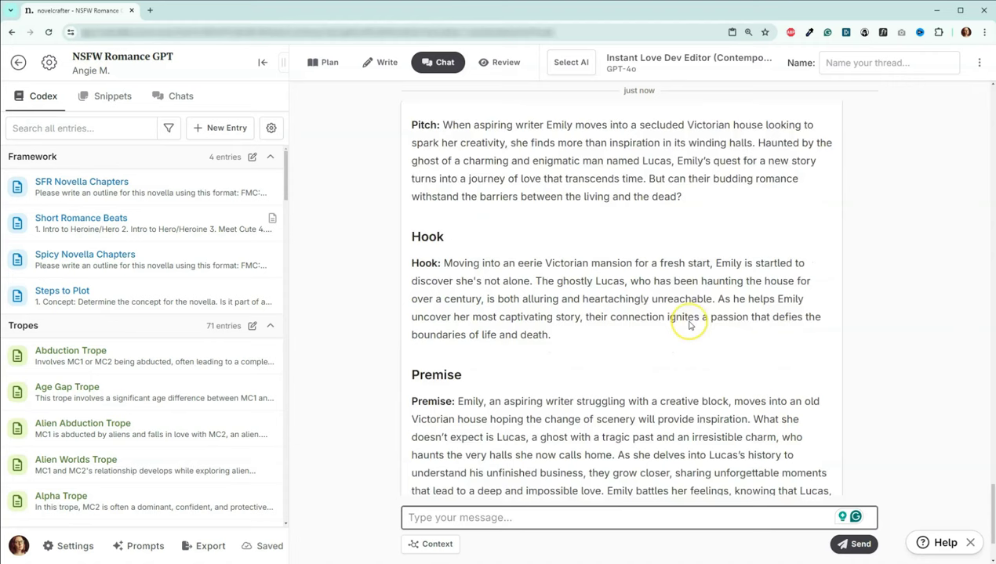
scroll(689, 324, "down", 3)
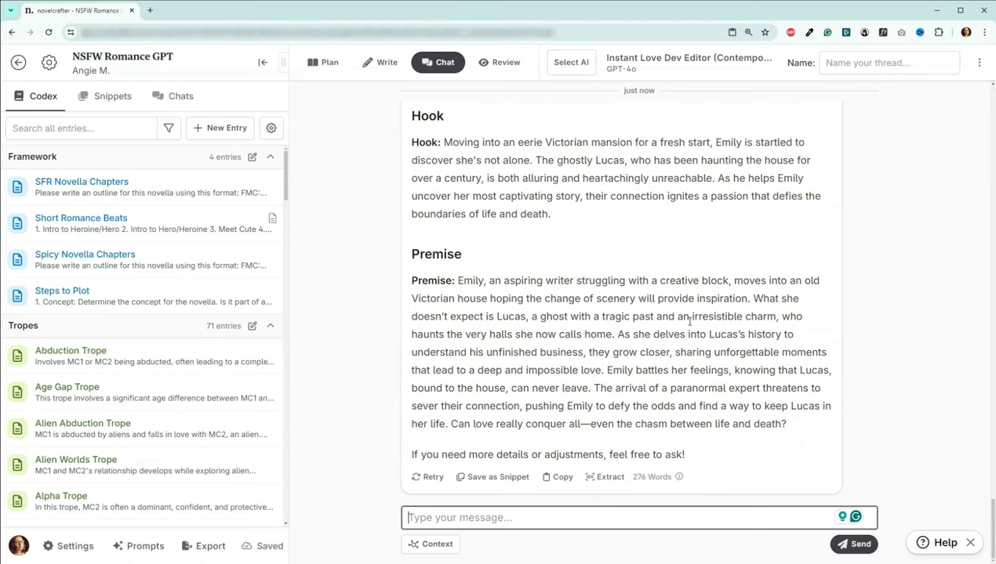
scroll(689, 321, "up", 5)
scroll(689, 324, "down", 5)
Send the message "What characters are in this story (please give them first and last names)? What do we know about them?".
type("What char")
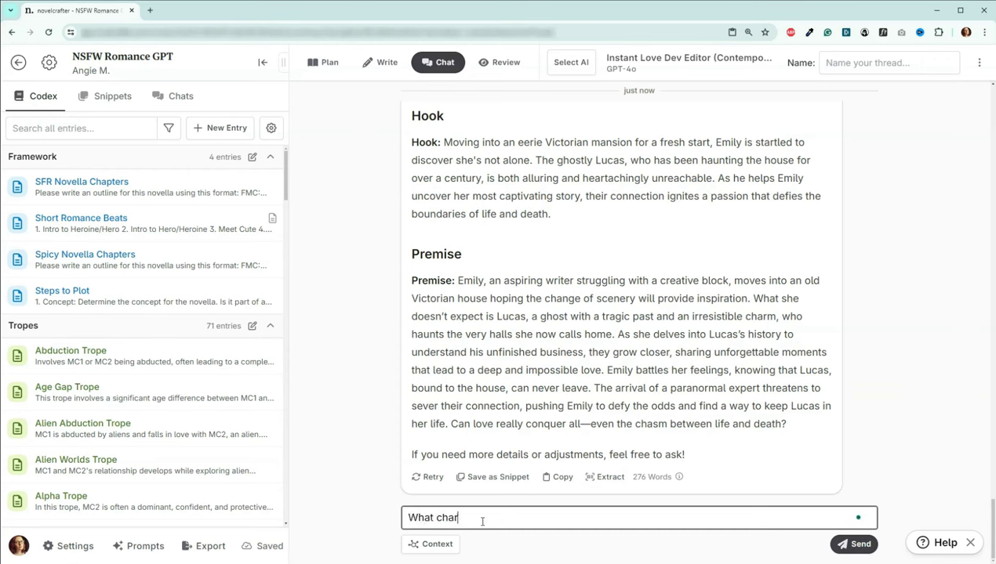
type("acters are in this story (p")
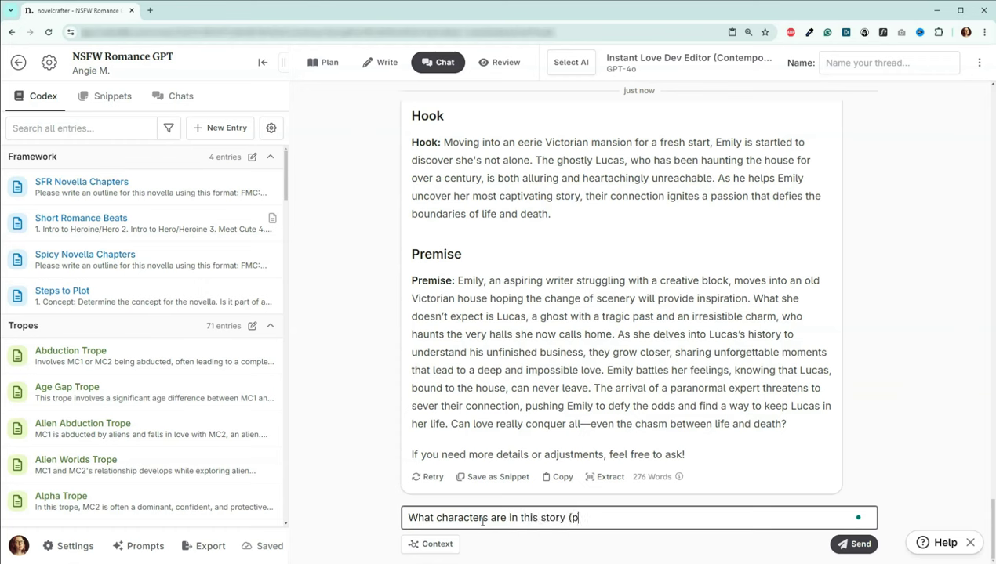
type("lease give them first a")
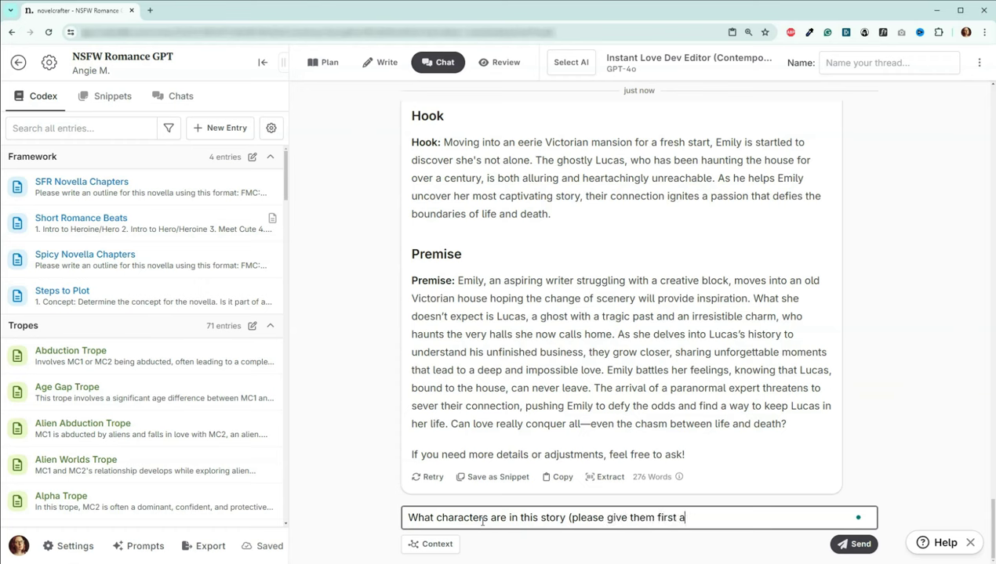
type("nd last names")
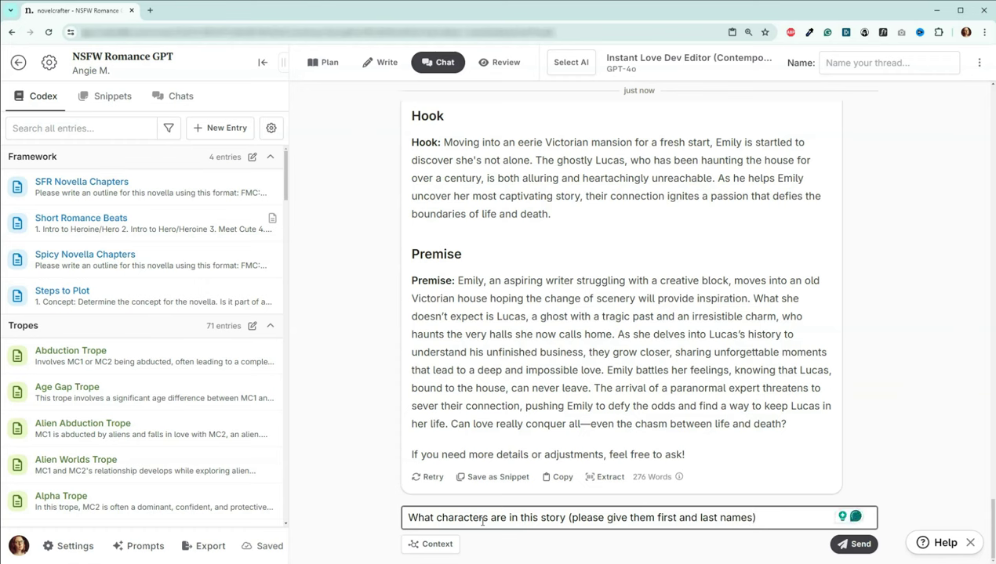
type(")? What do")
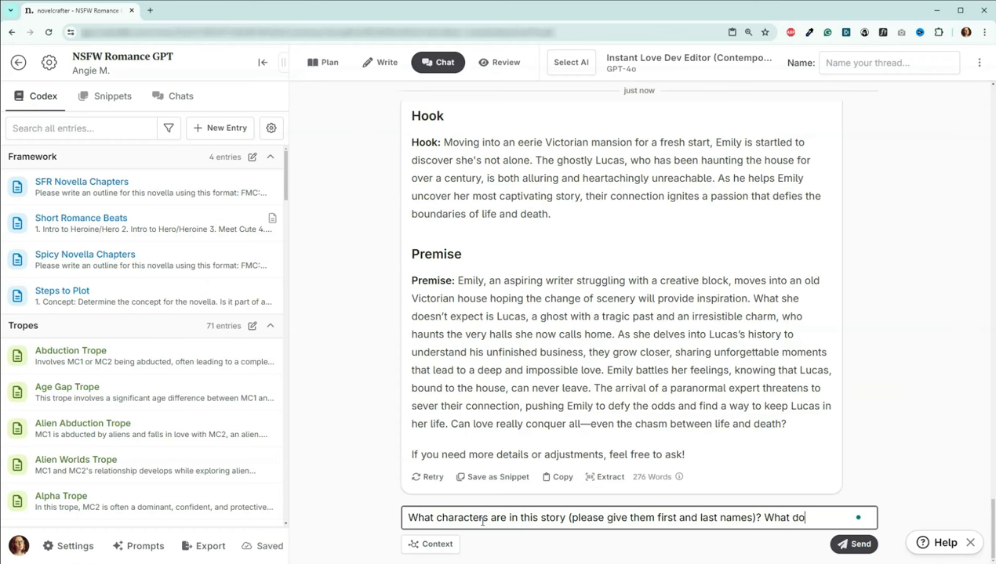
type(" we know about them?")
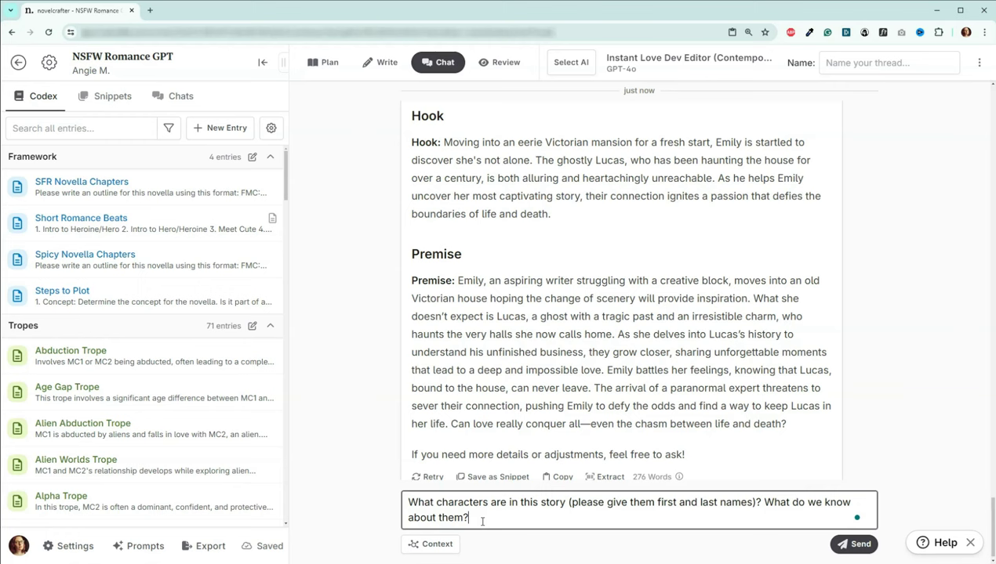
left_click(861, 545)
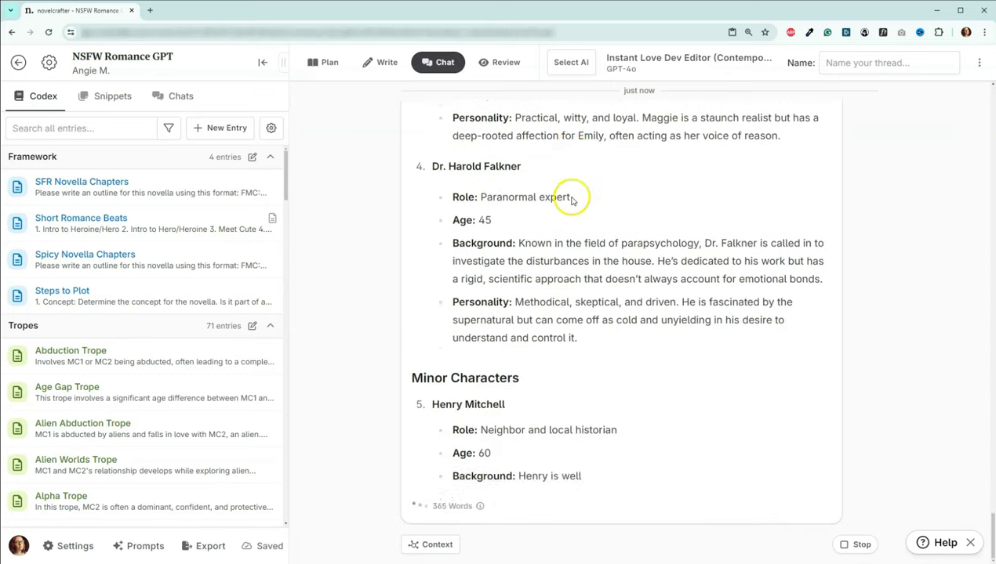
Review the generated supporting and minor character profiles and the actions offered below the reply.
scroll(573, 196, "up", 2)
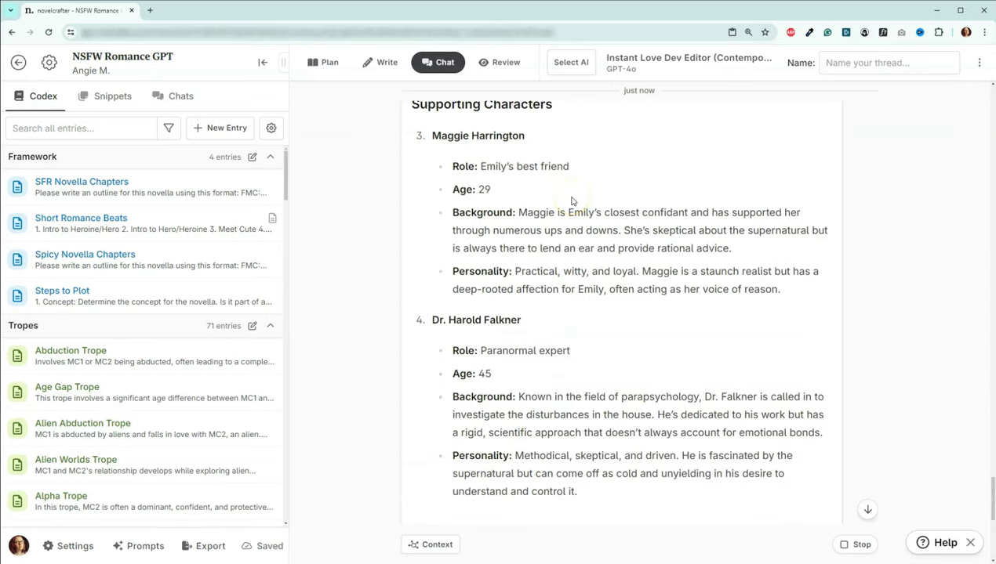
scroll(540, 187, "down", 2)
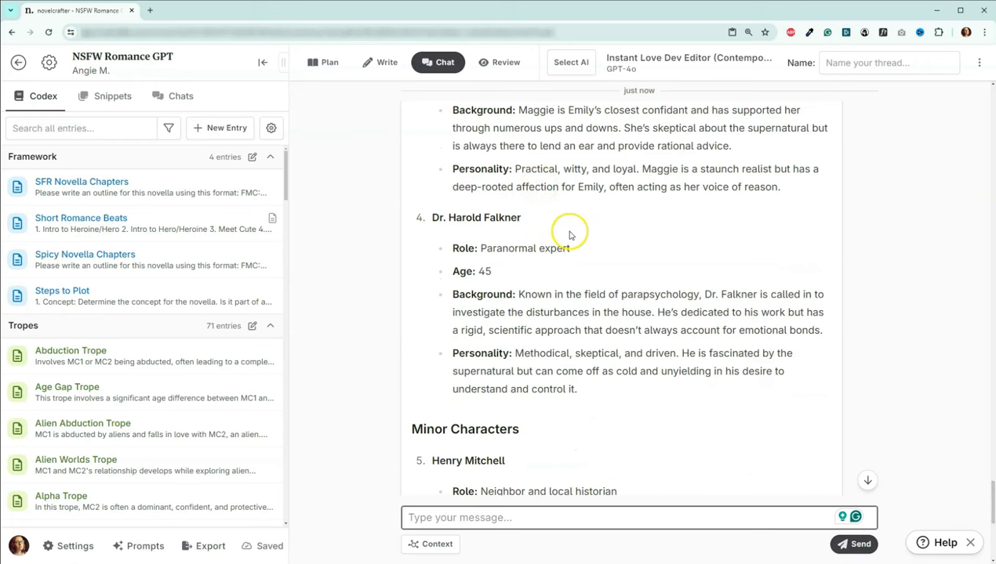
scroll(570, 235, "down", 3)
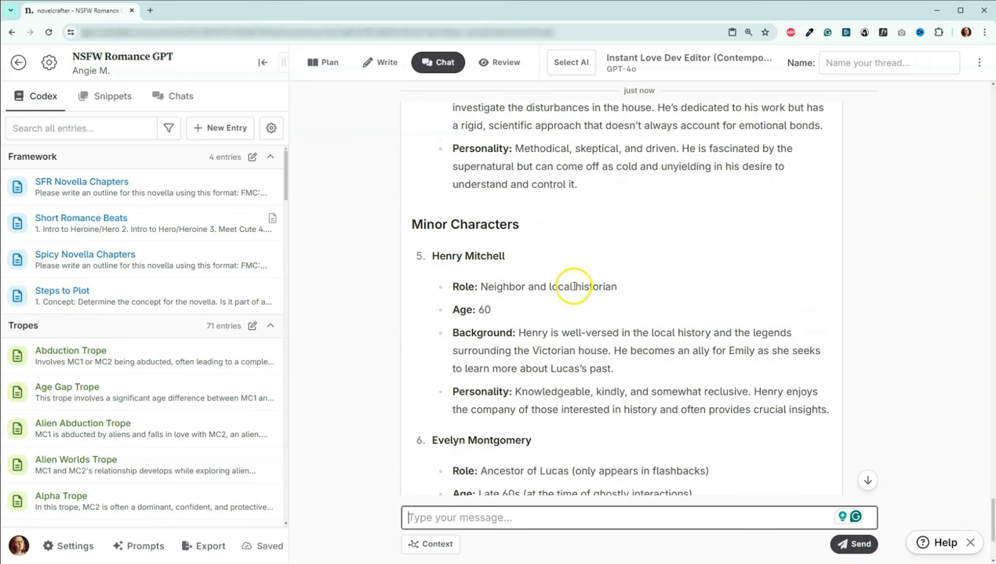
scroll(609, 271, "down", 2)
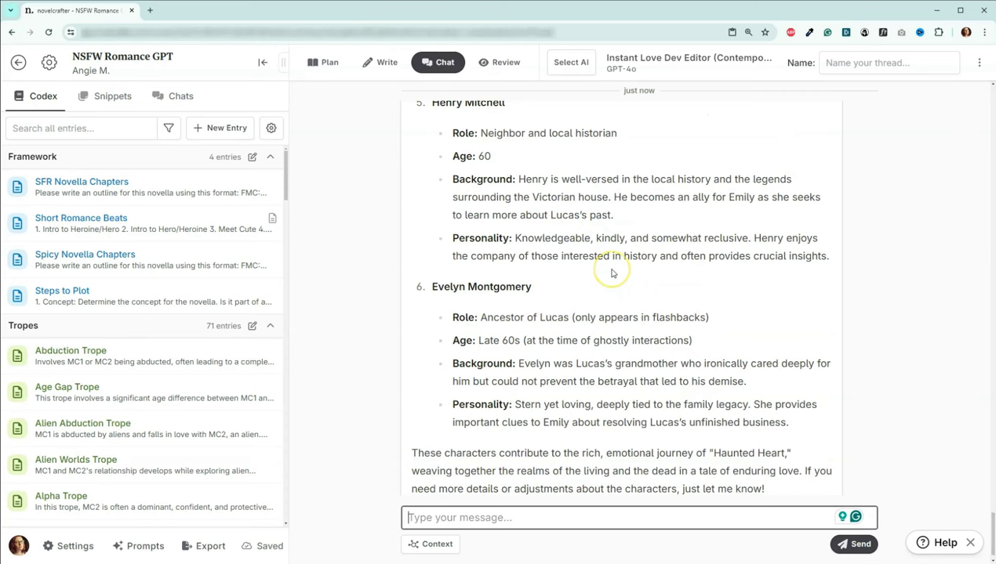
scroll(612, 273, "down", 1)
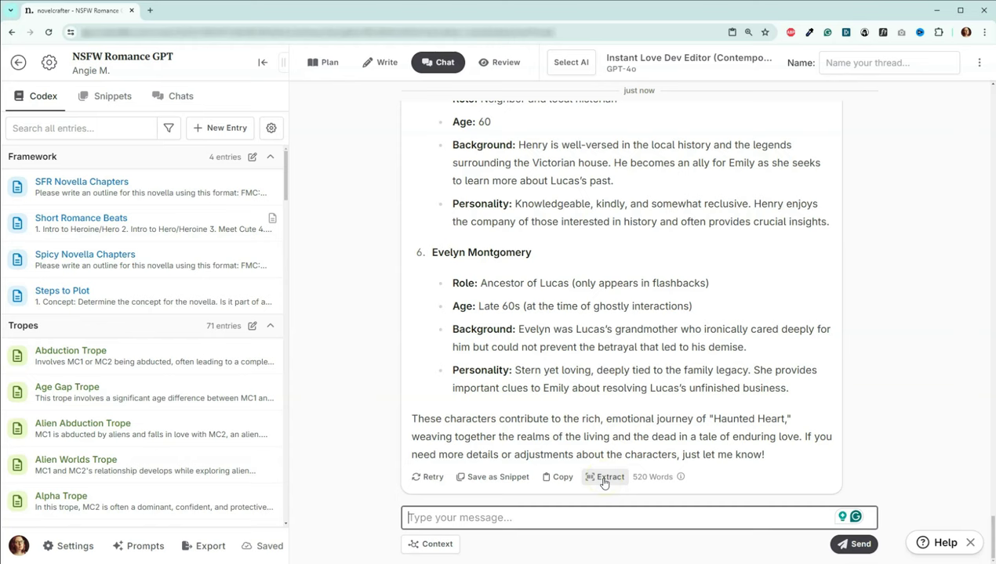
scroll(745, 290, "up", 6)
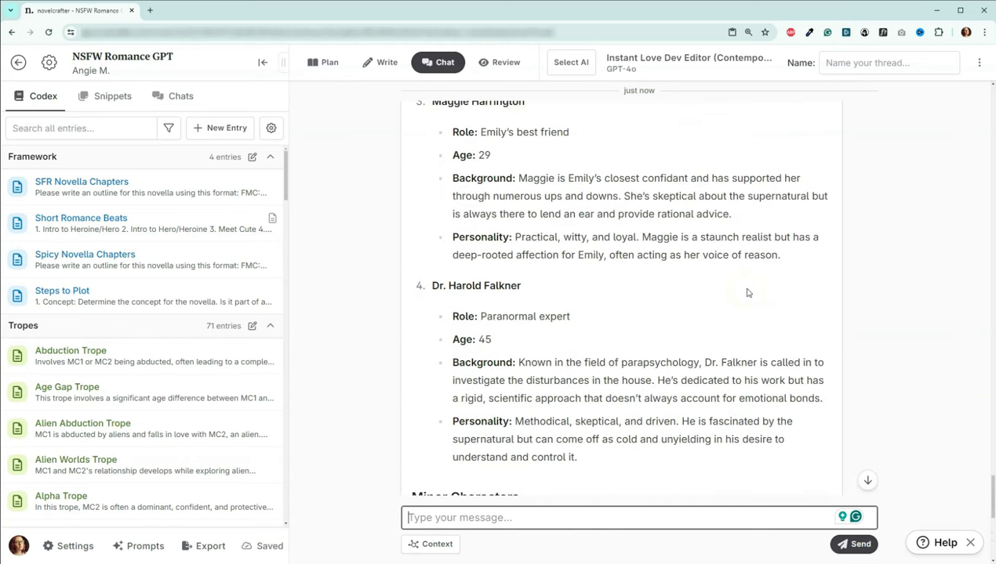
Send the message "What settings are included in this story?" in the chat.
scroll(747, 292, "down", 6)
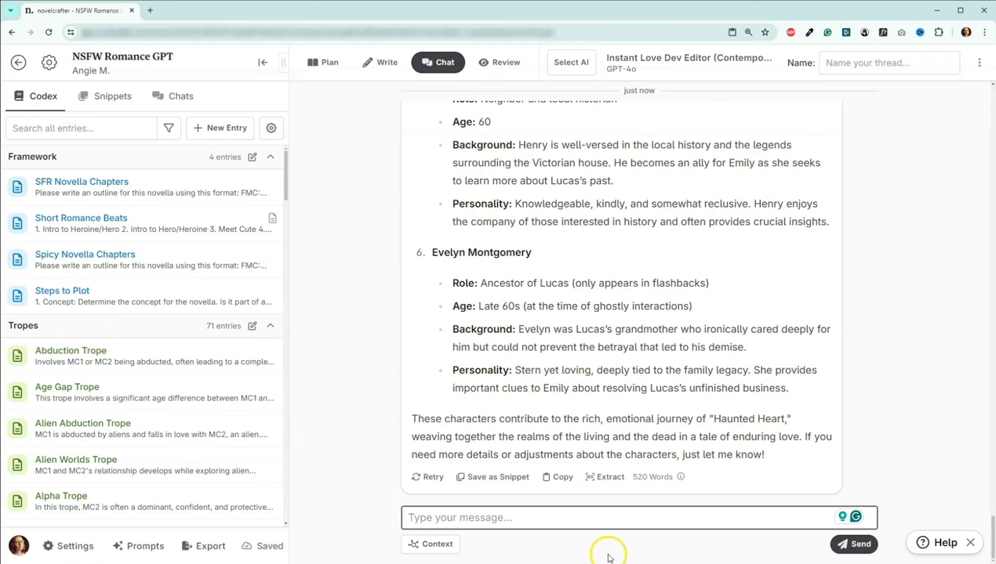
left_click(582, 519)
type("What settings are included in thi")
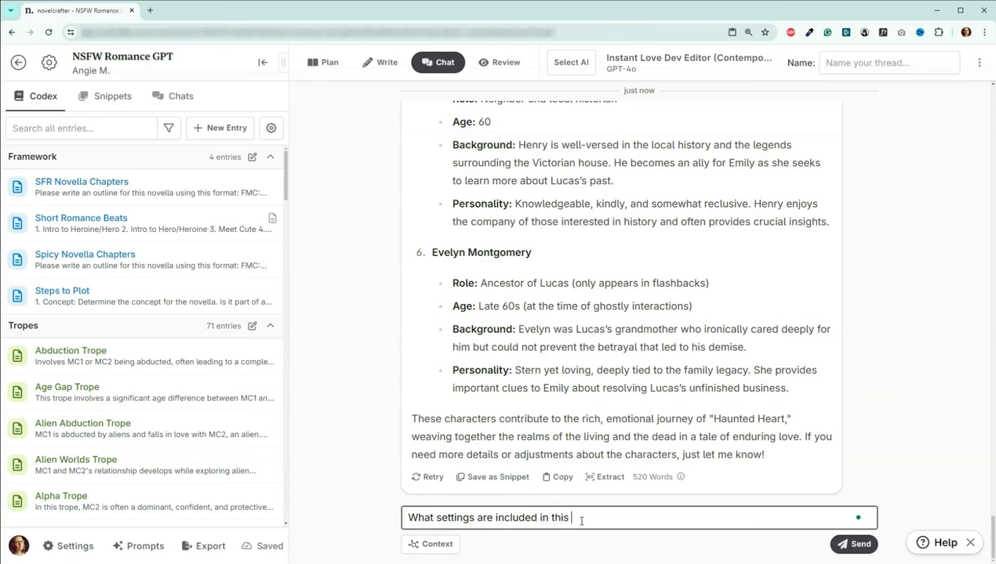
type("story?")
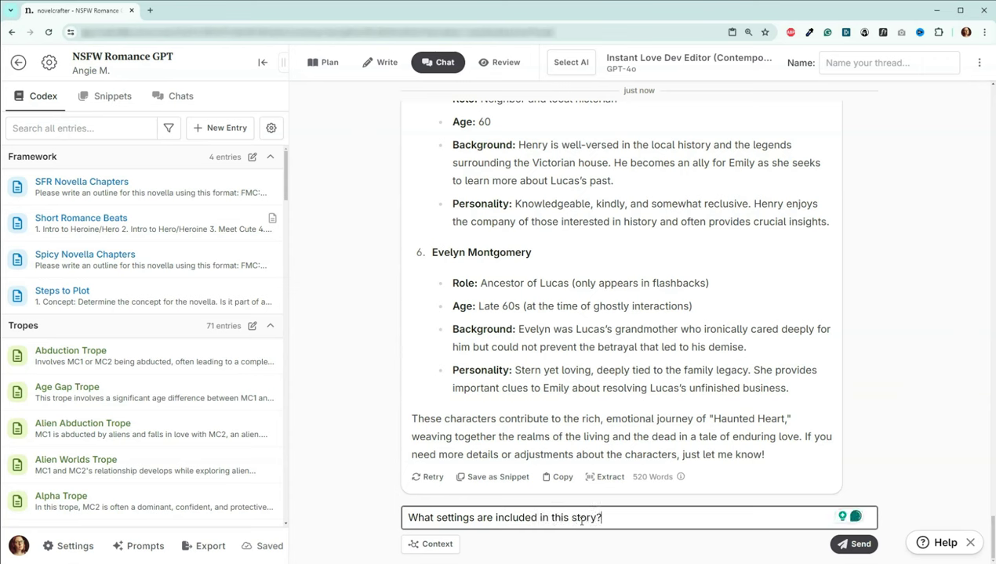
left_click(852, 544)
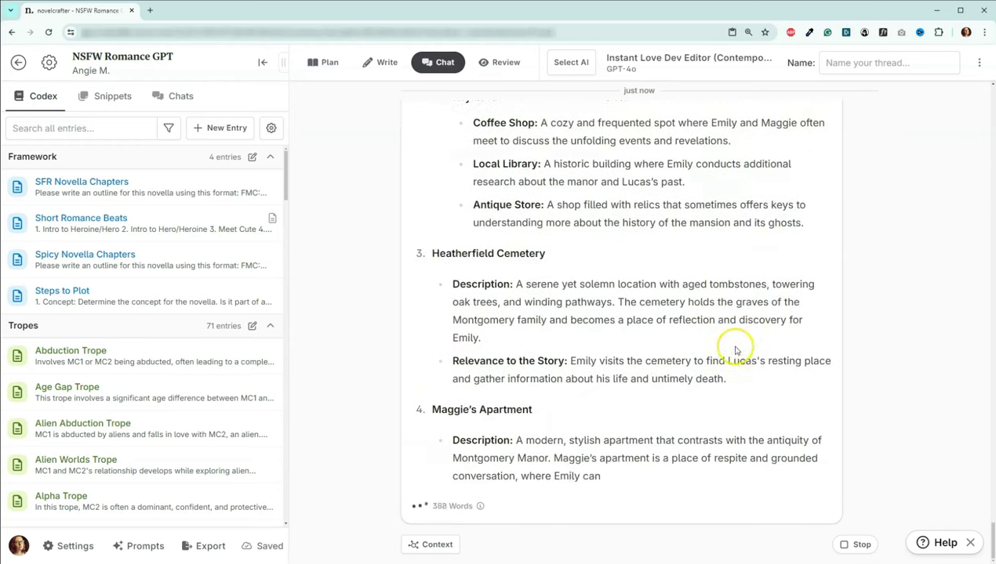
Review the generated story settings, from the cemetery through the closing remarks of the reply.
scroll(726, 235, "up", 3)
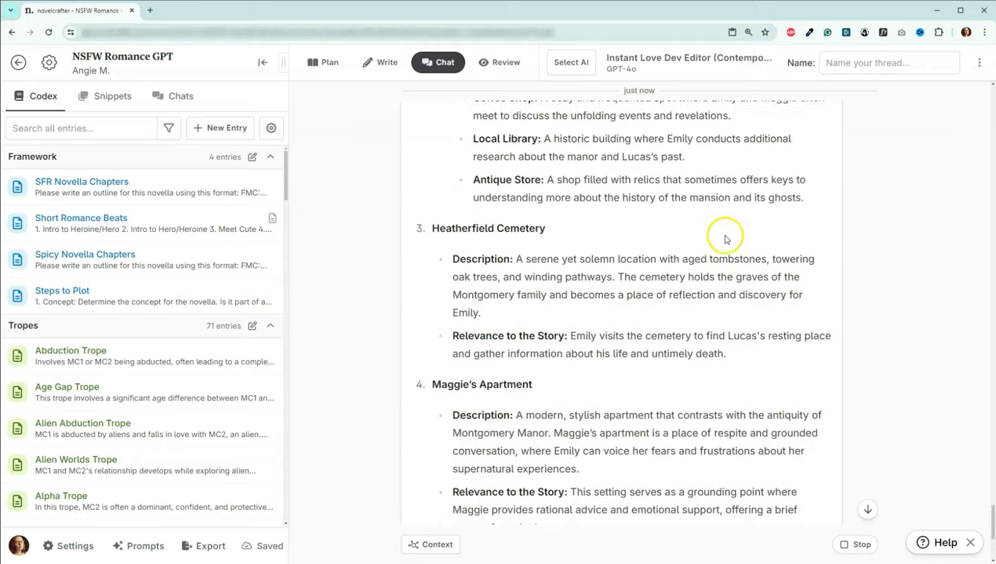
scroll(689, 277, "down", 3)
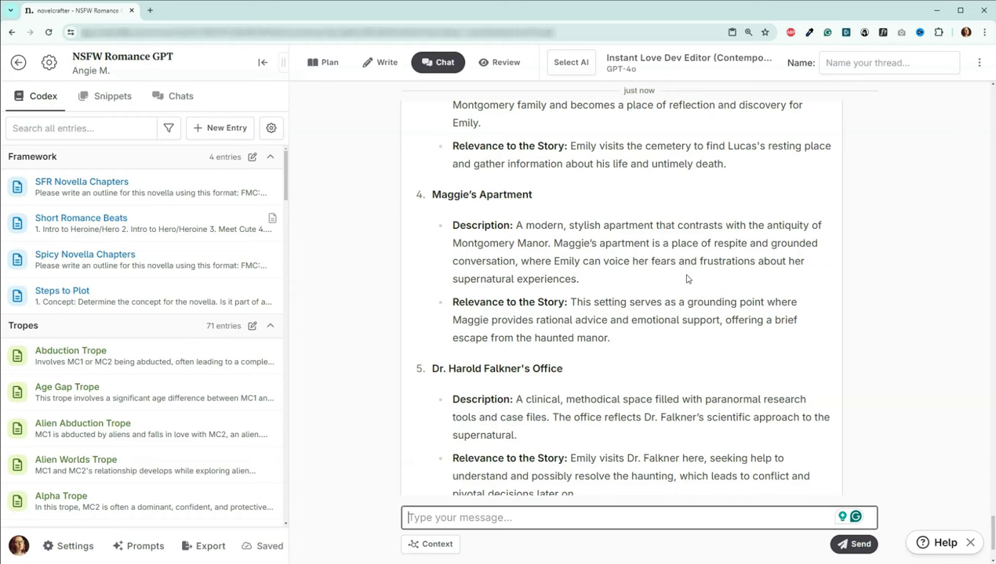
scroll(687, 278, "down", 1)
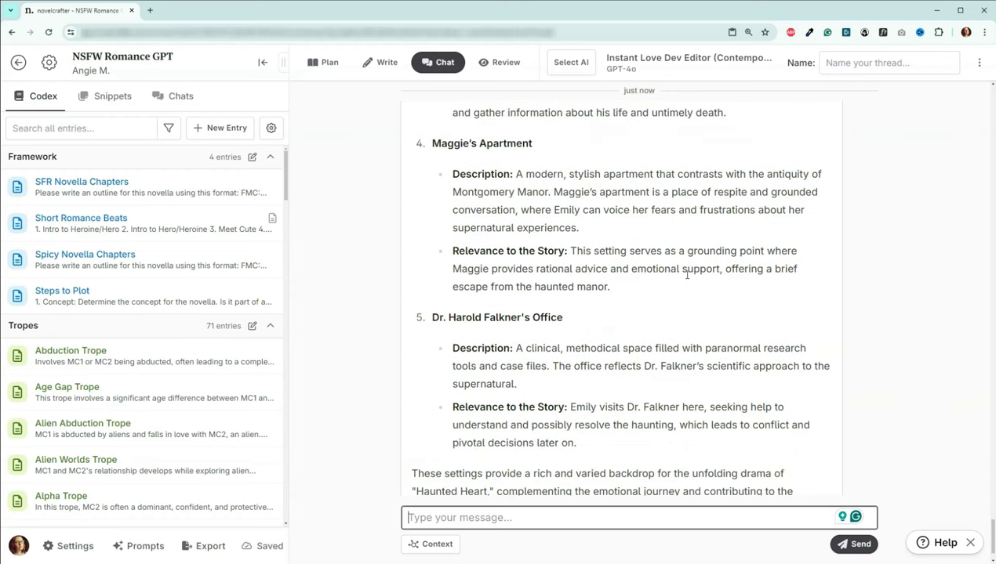
scroll(687, 275, "down", 2)
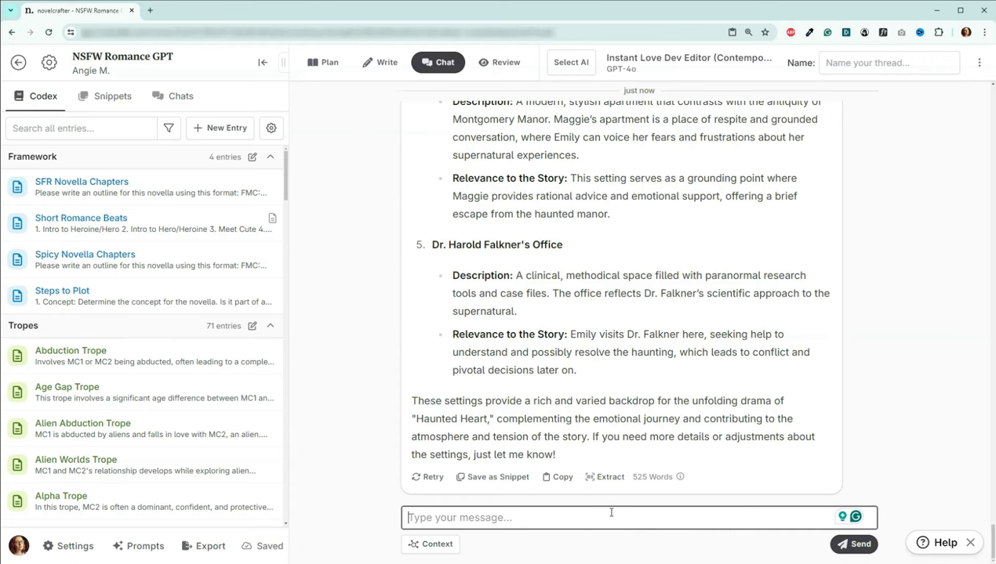
Send the message "Please refine the pitch, hook, and premise." in the chat.
type("Please re")
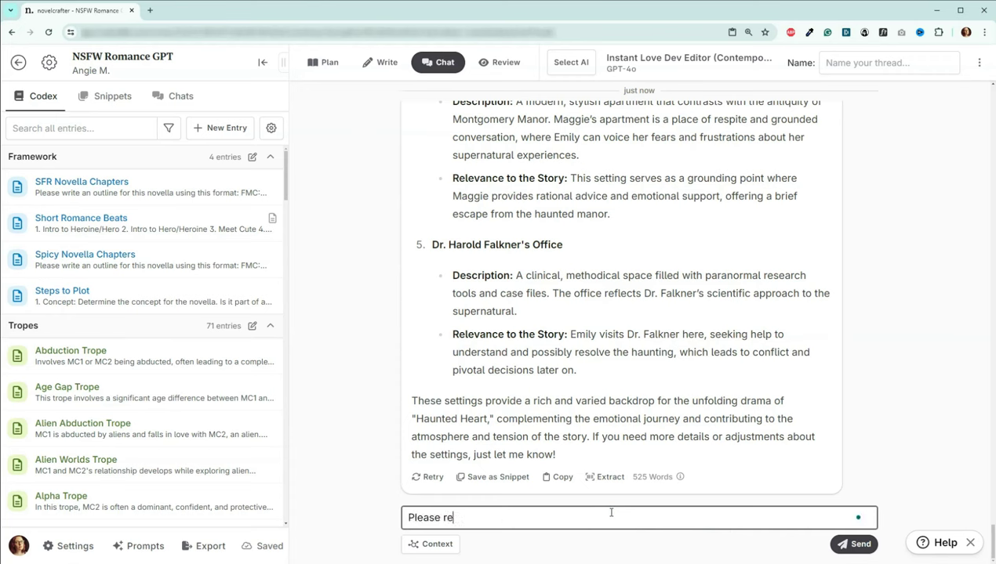
type("fine the pitch, hoo")
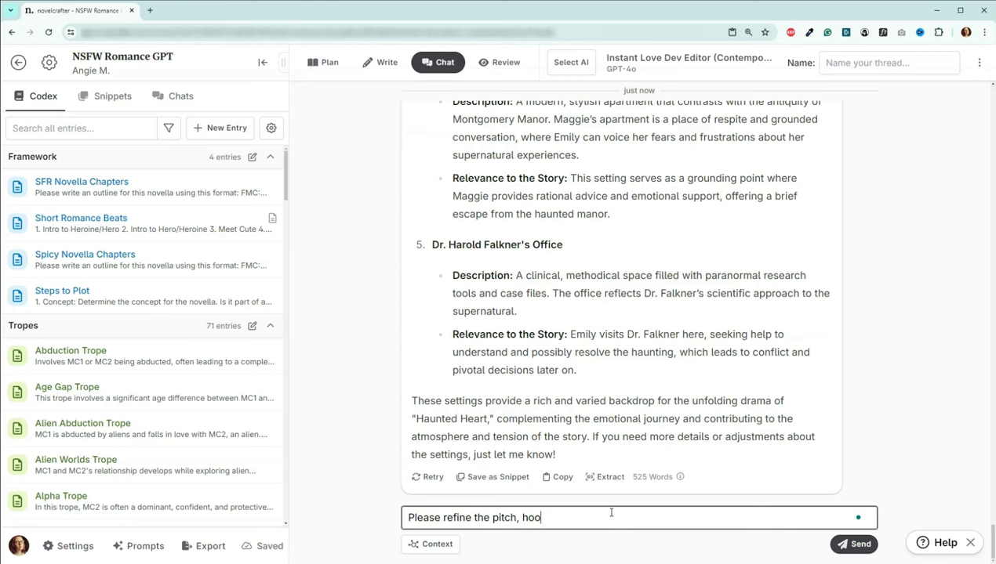
type("k, and premise.")
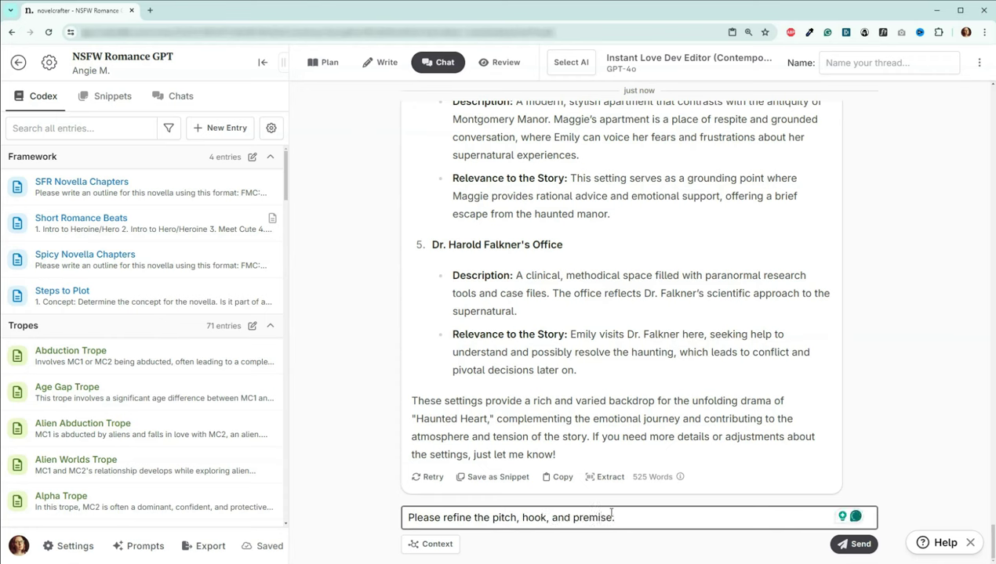
left_click(854, 544)
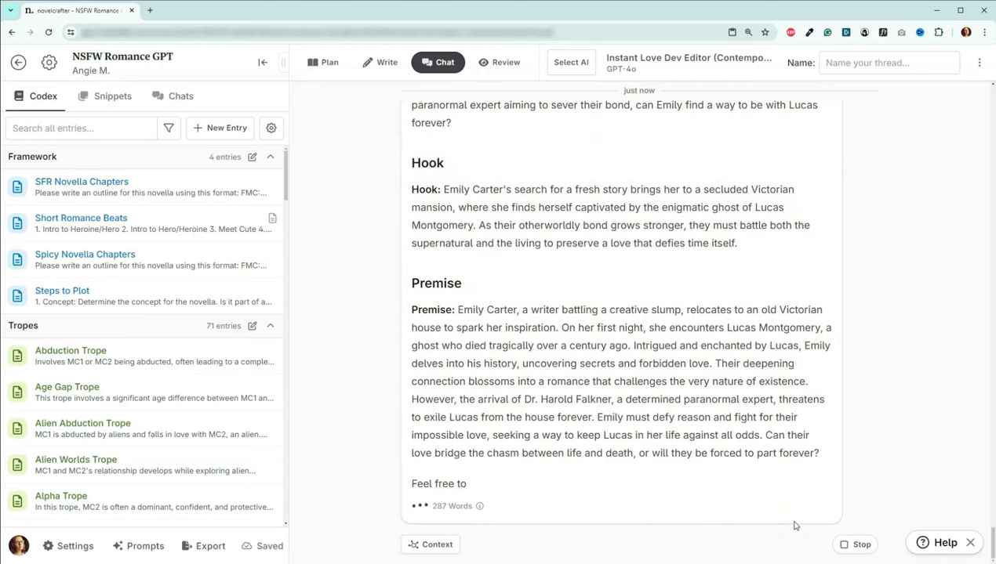
left_click(798, 507)
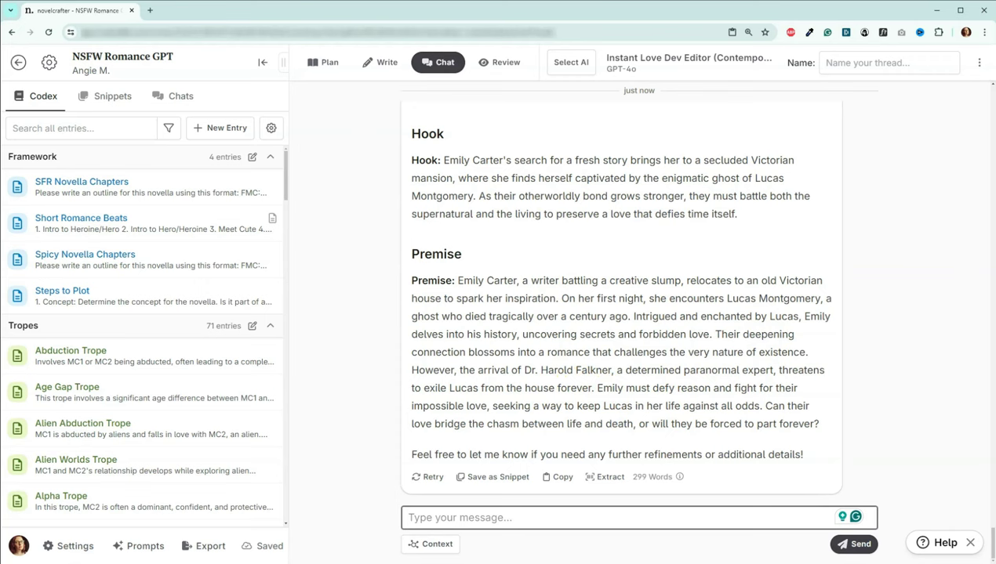
Draft the message "Please refine the outline:" with a new line below it, without sending it.
type("Plea")
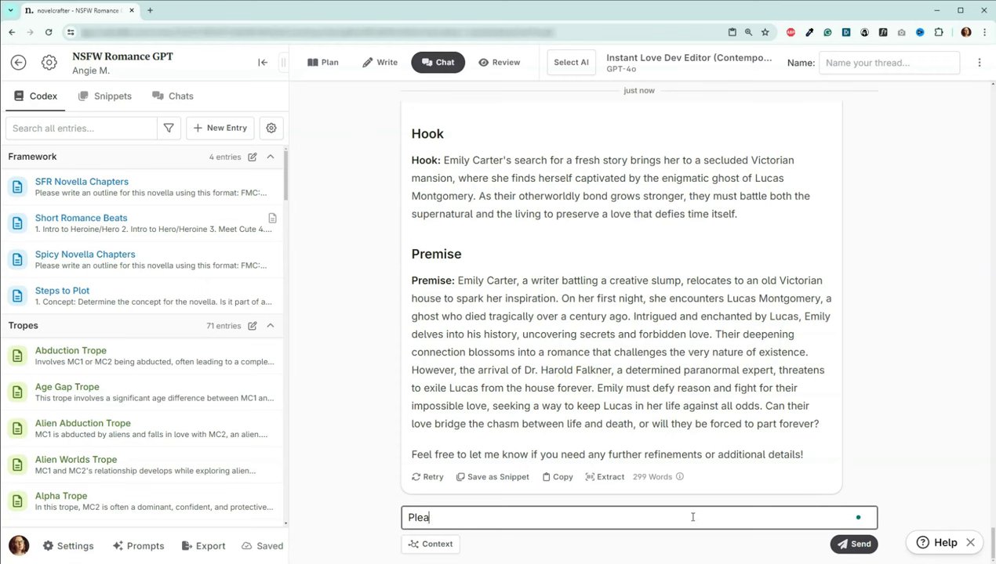
type("se refine the outline:")
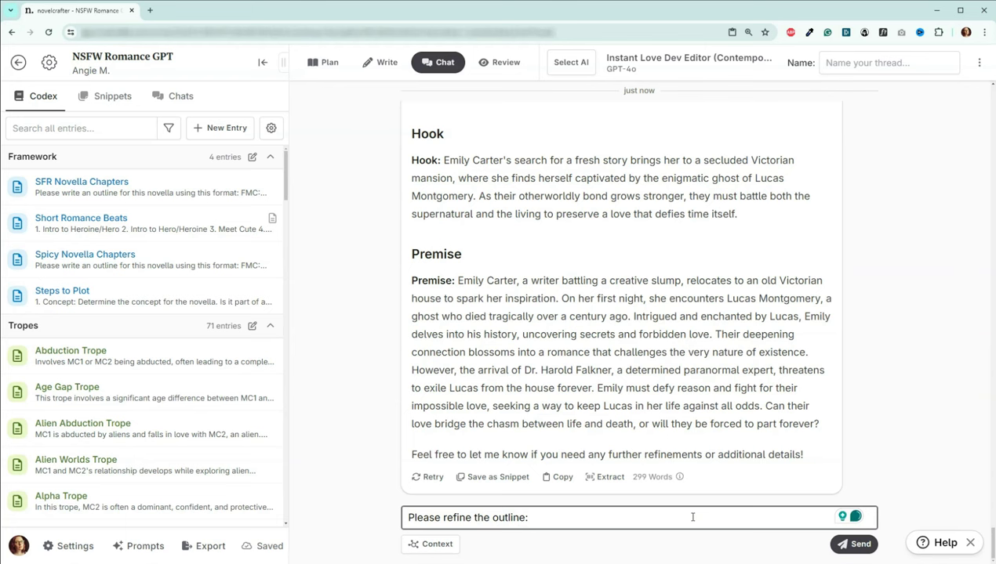
key("shift+Return")
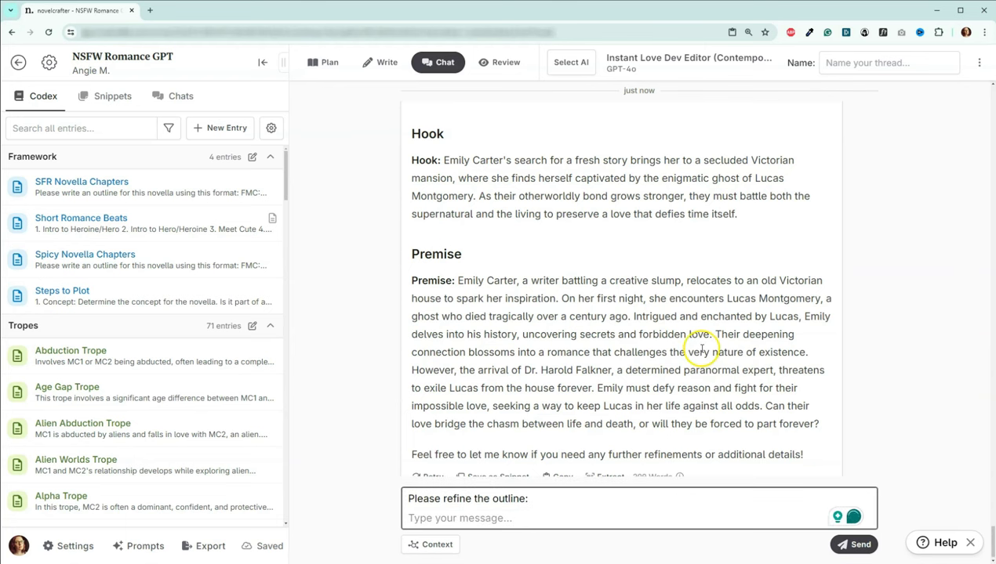
Copy all eleven Haunted Heart beats under Story Concept 1, from Intro to Heroine/Hero through Happily Ever After.
scroll(702, 353, "up", 10)
scroll(702, 353, "up", 15)
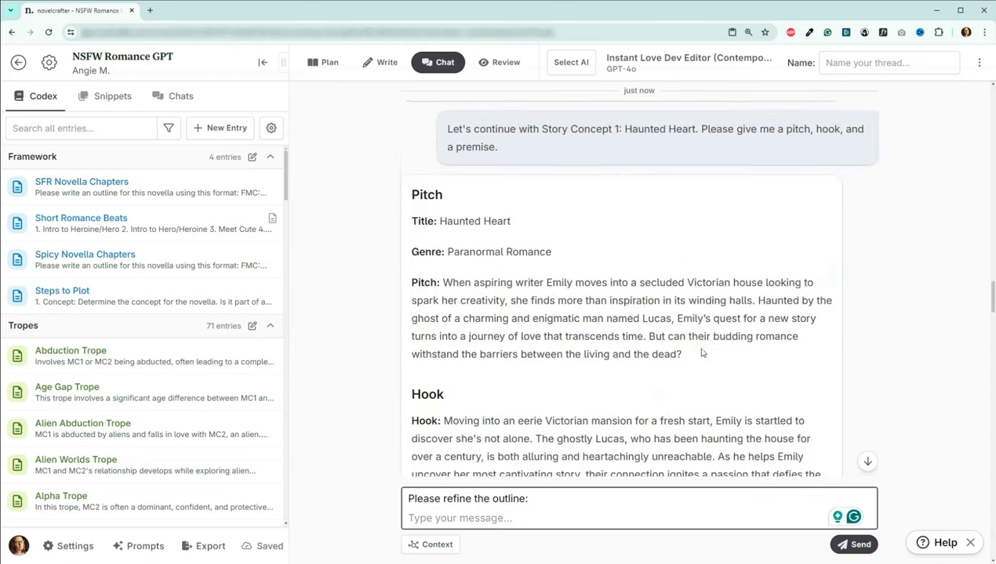
scroll(701, 353, "up", 10)
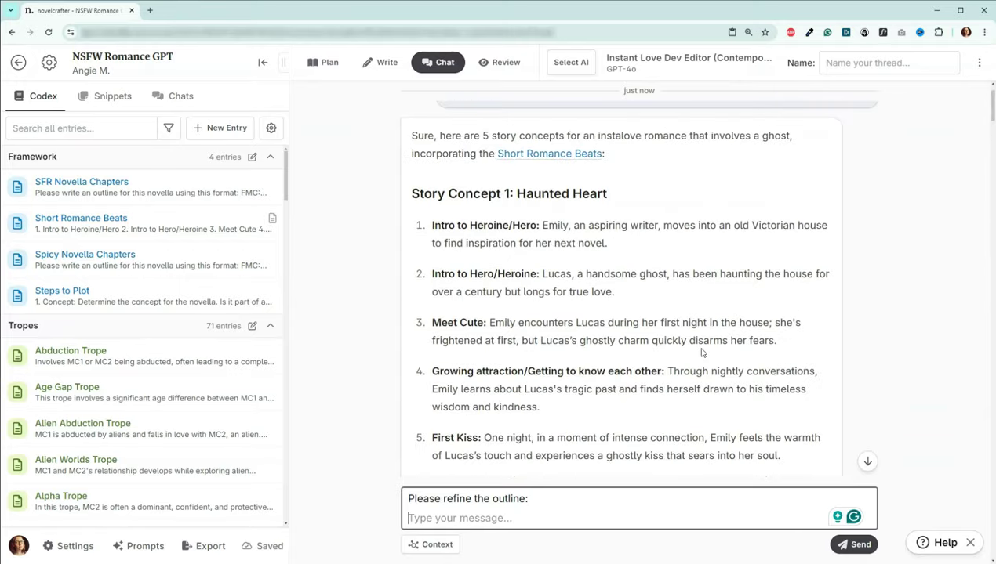
scroll(702, 353, "down", 2)
scroll(702, 352, "down", 5)
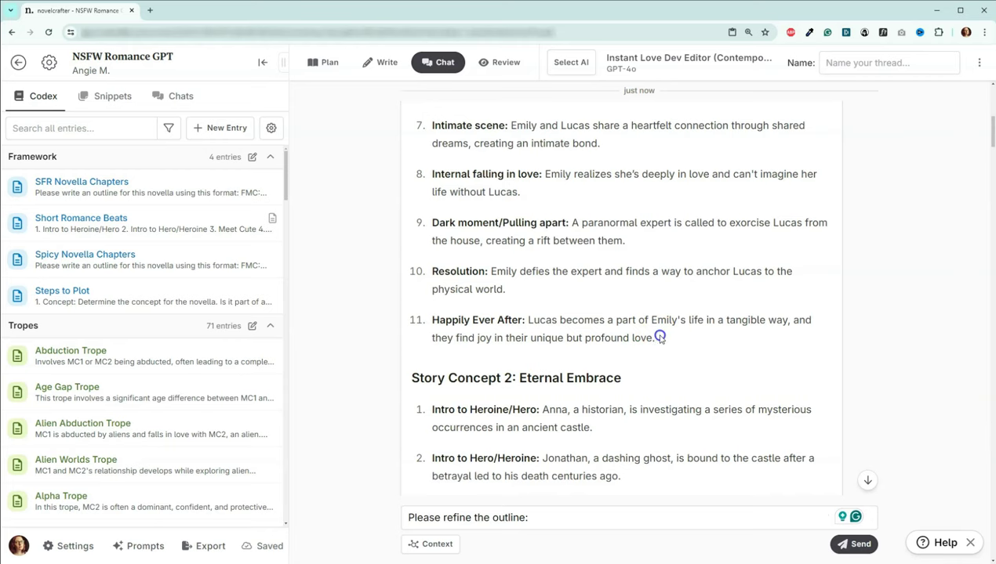
left_click_drag(658, 338, 531, 88)
left_click_drag(522, 272, 432, 297)
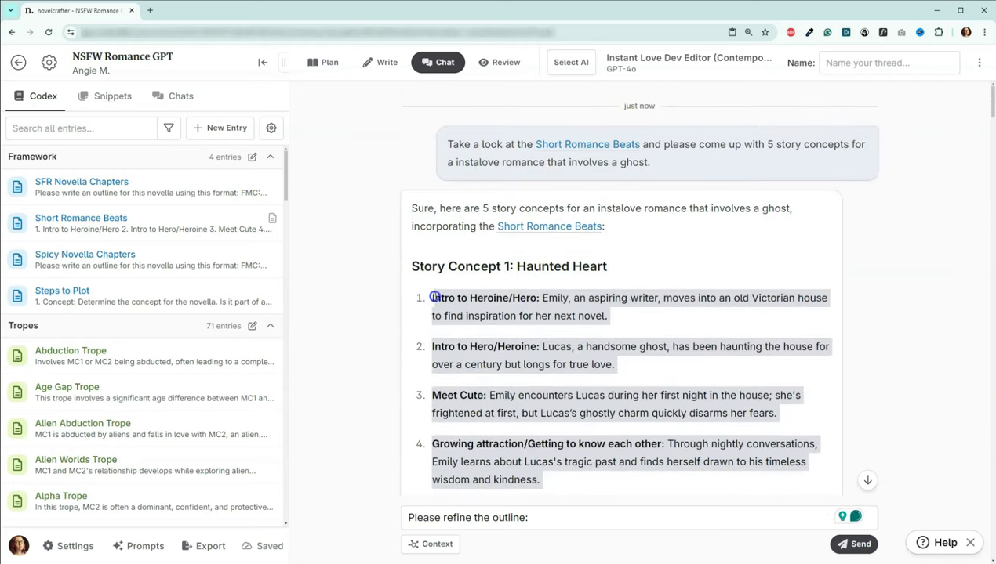
Paste the copied beats on a new line below "Please refine the outline:" and send the message.
left_click(574, 518)
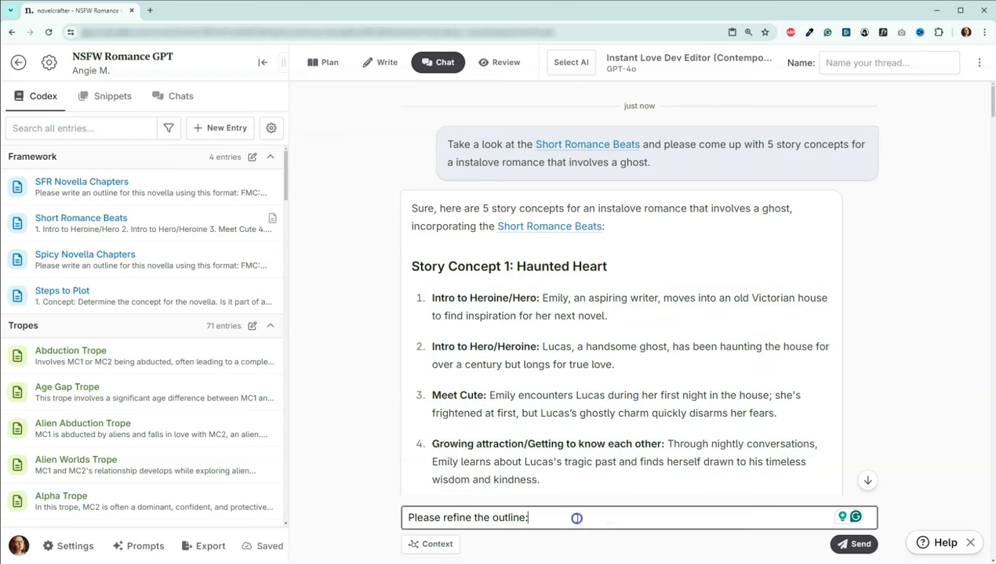
key("shift+Return")
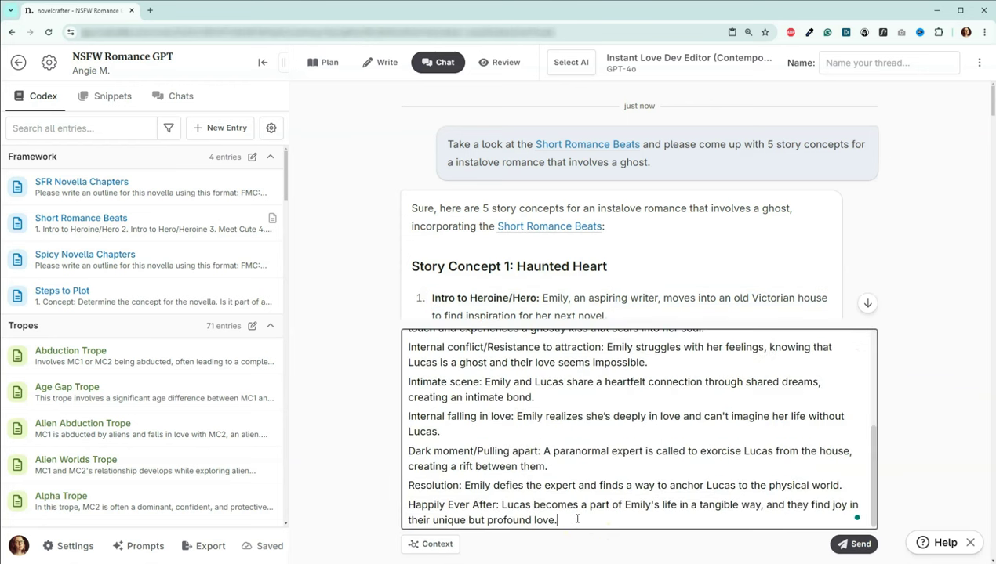
key("ctrl+v")
left_click(855, 544)
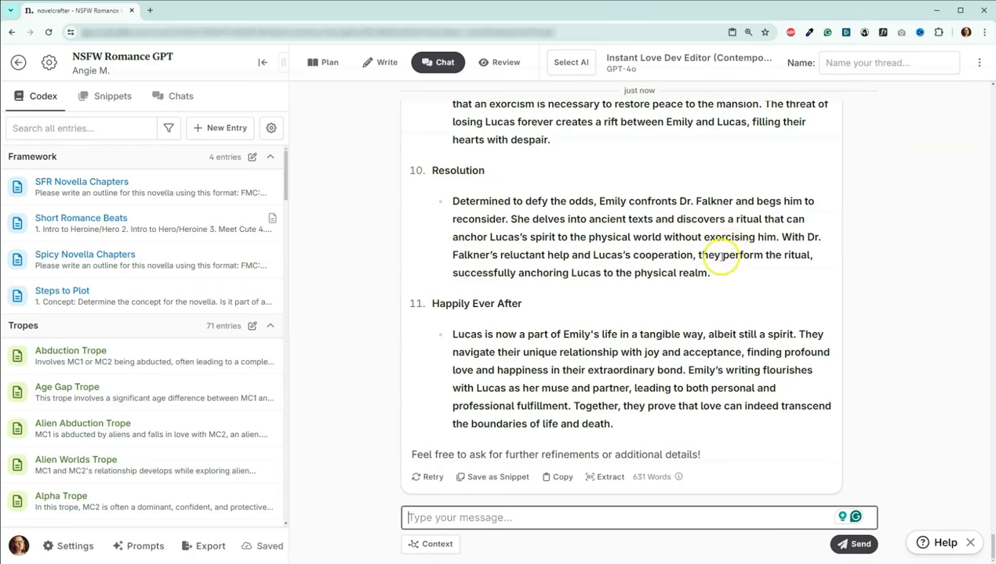
Look through the refined Haunted Heart outline from its ending back to its heading.
scroll(712, 304, "up", 4)
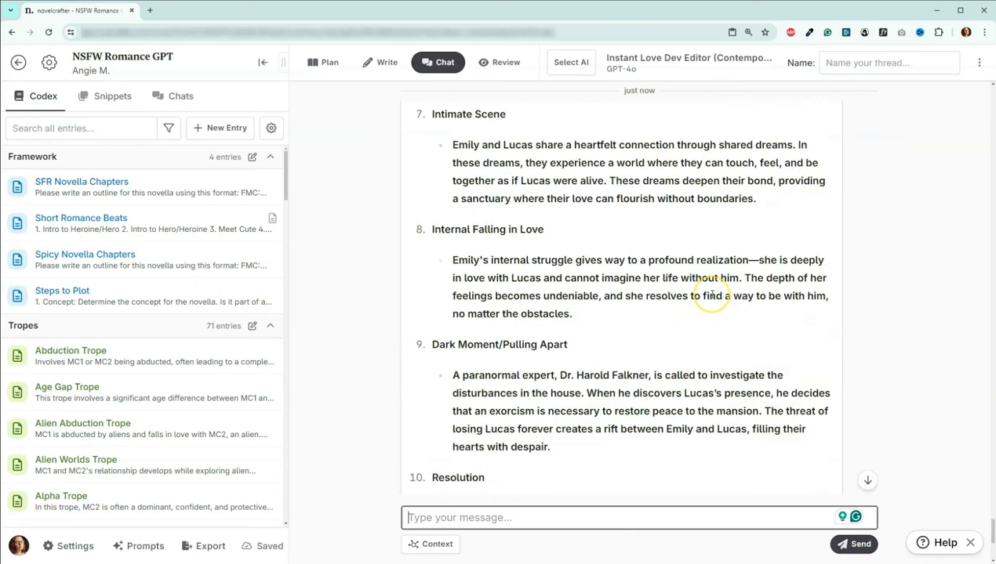
scroll(712, 295, "up", 3)
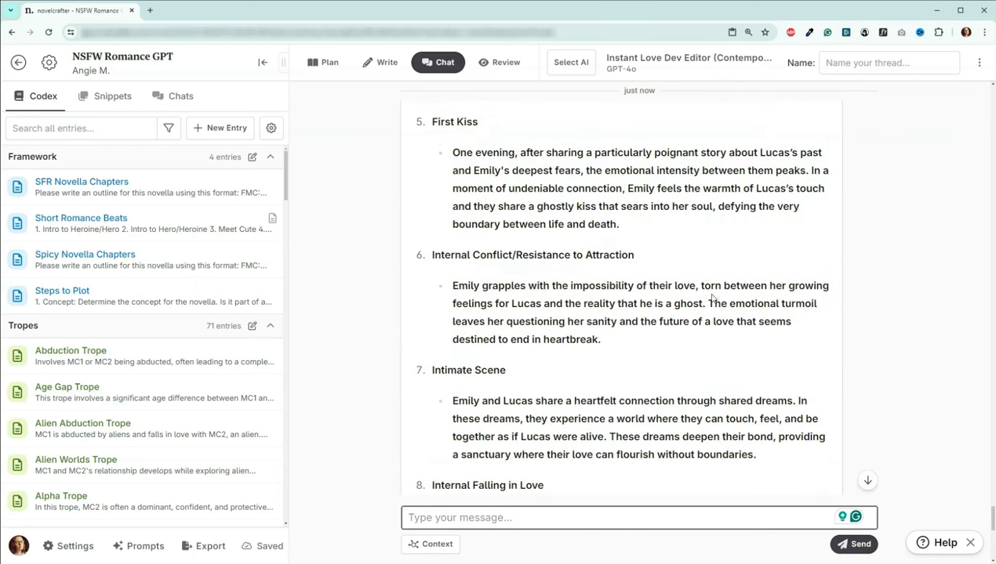
scroll(712, 298, "up", 6)
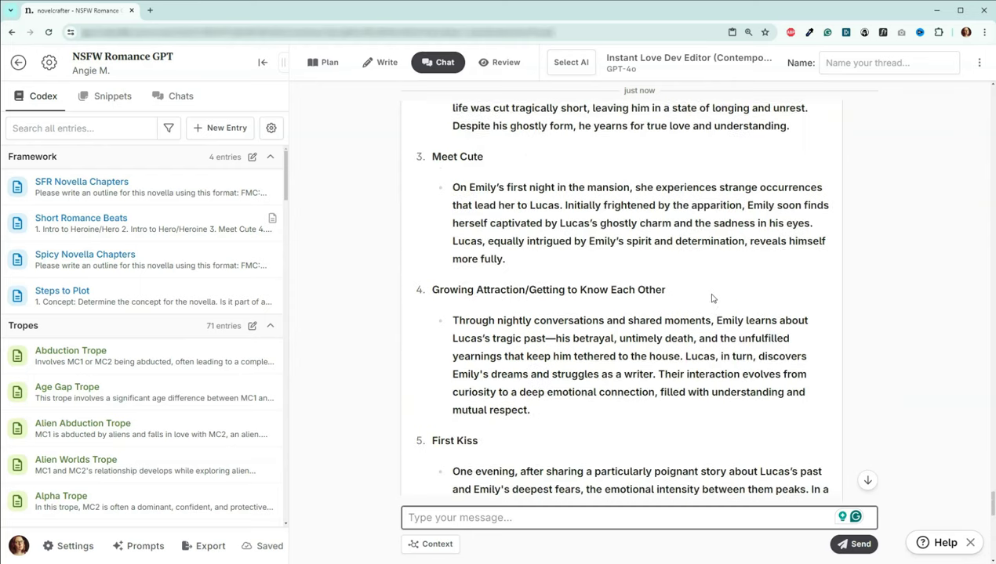
left_click(408, 163)
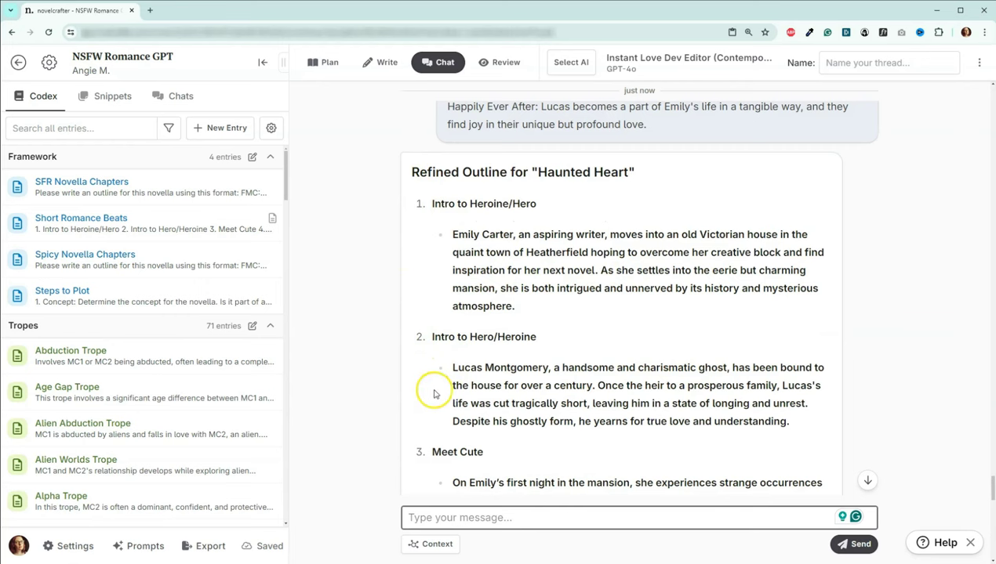
Check the details and notes of the Short Romance Beats codex entry, then close it.
left_click(81, 223)
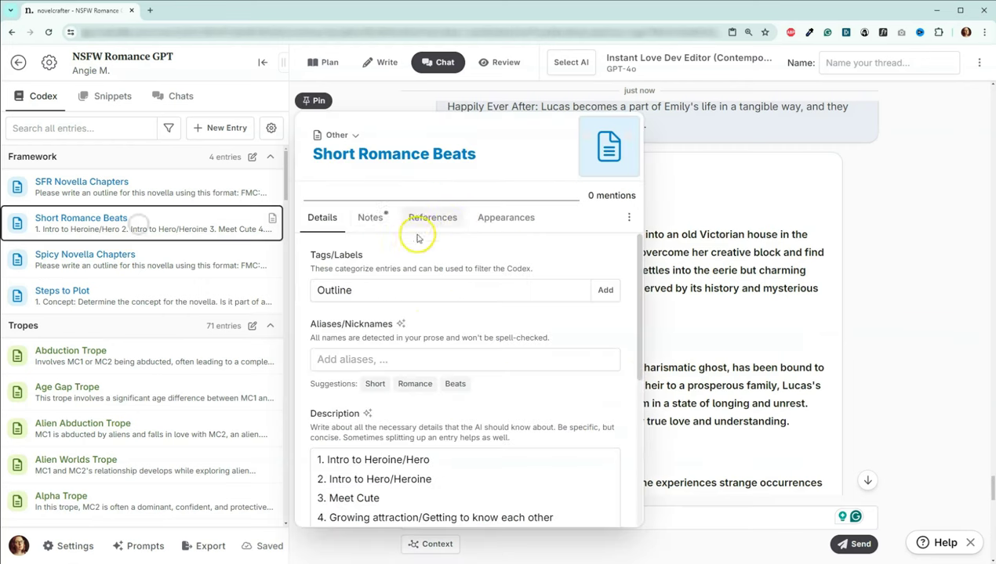
left_click(369, 219)
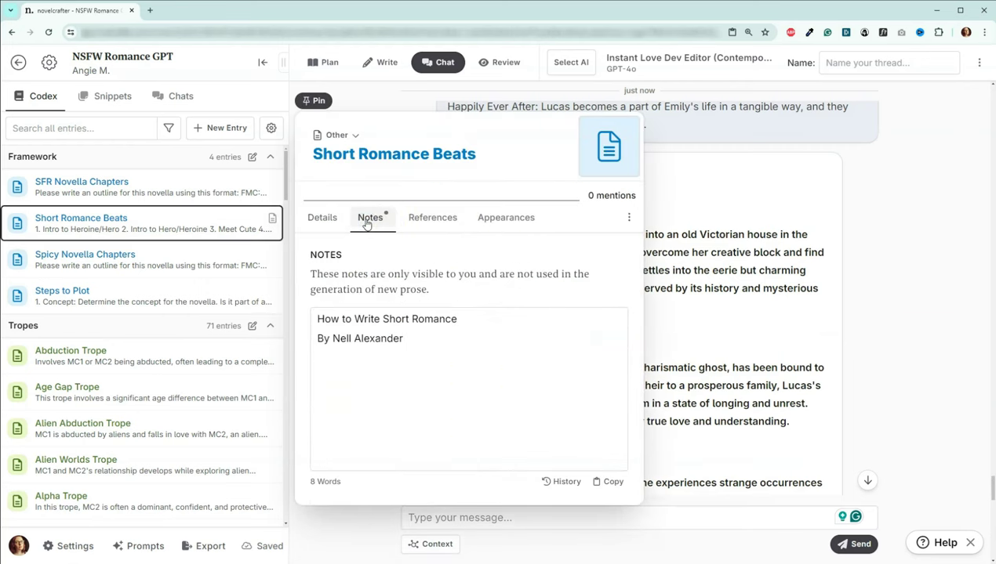
left_click(322, 220)
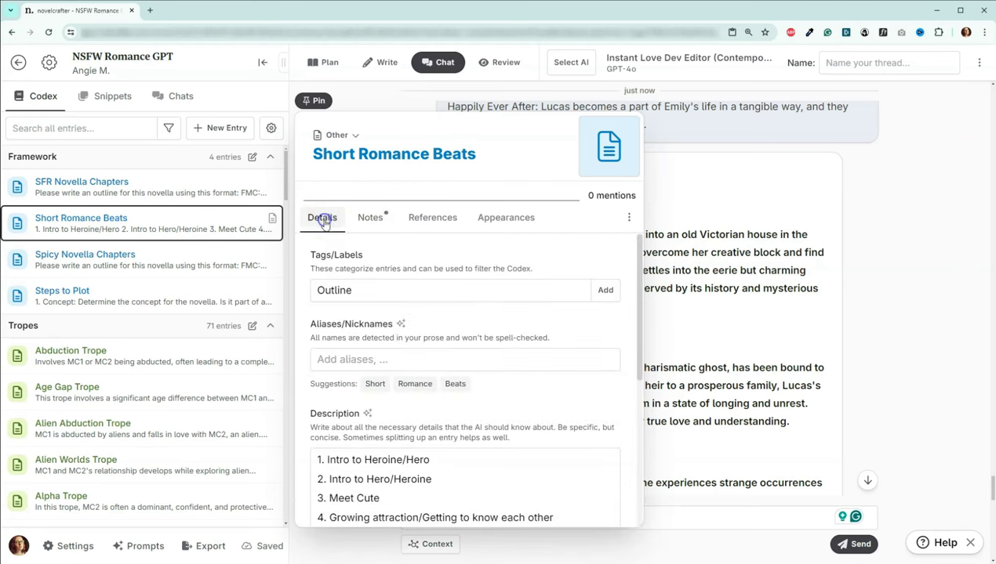
left_click(191, 226)
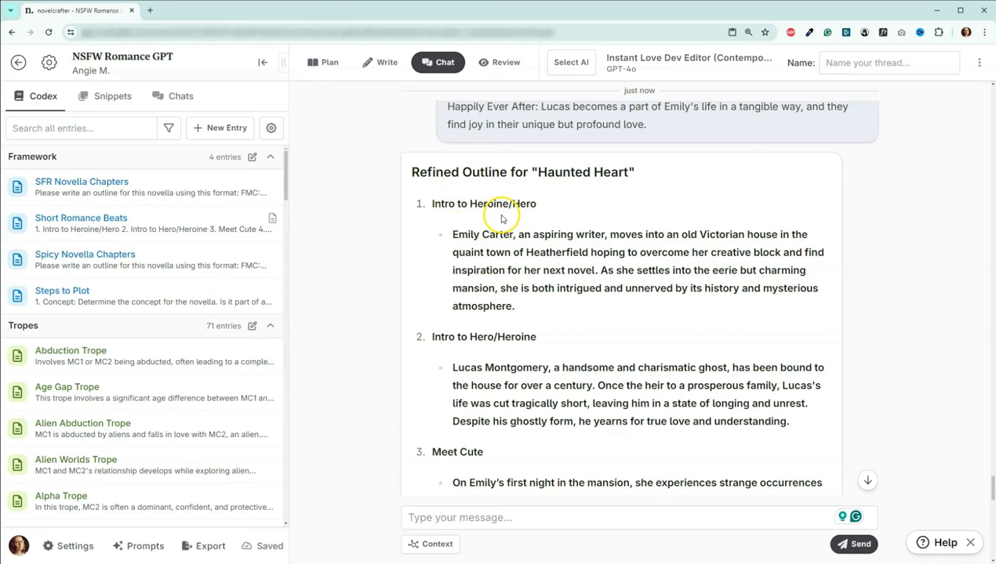
Read the refined outline's beats in order, from Intro to Heroine/Hero to Intimate Scene.
scroll(506, 263, "down", 1)
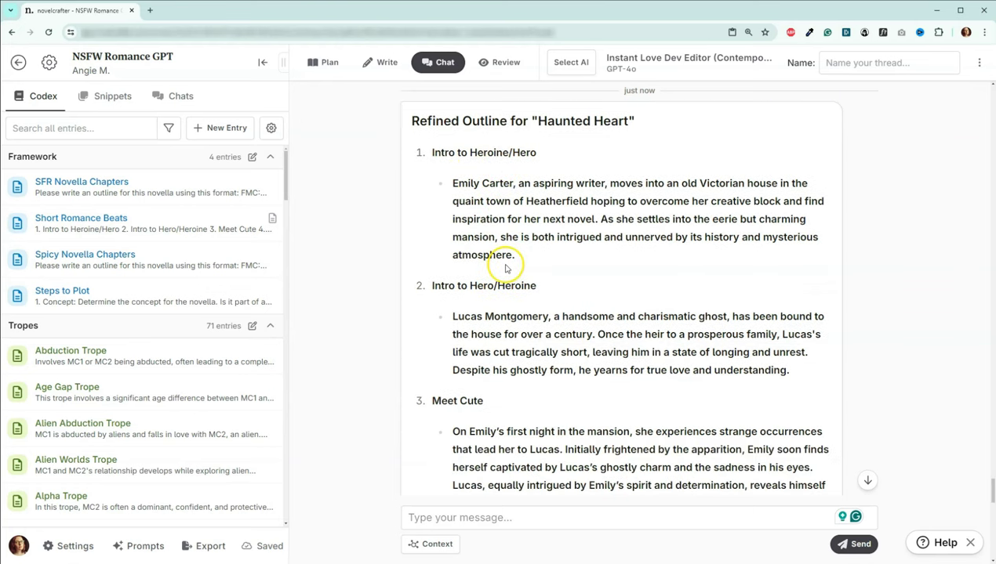
scroll(497, 236, "down", 1)
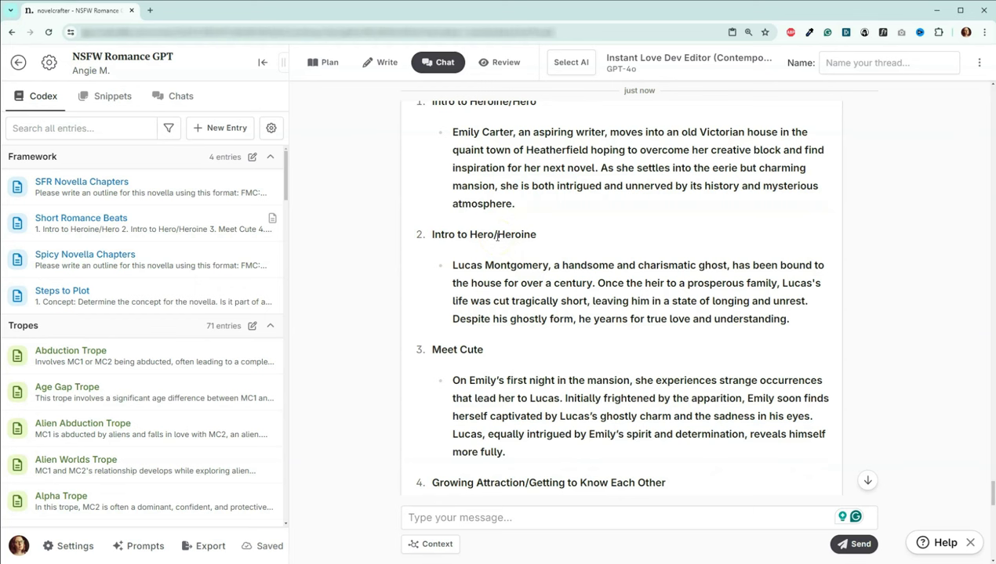
scroll(506, 278, "down", 7)
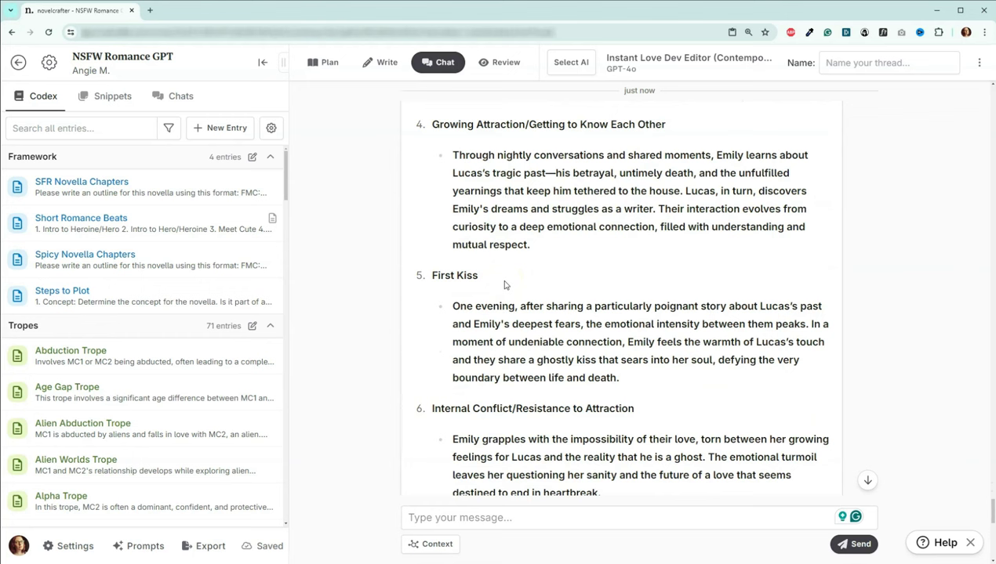
scroll(505, 285, "down", 4)
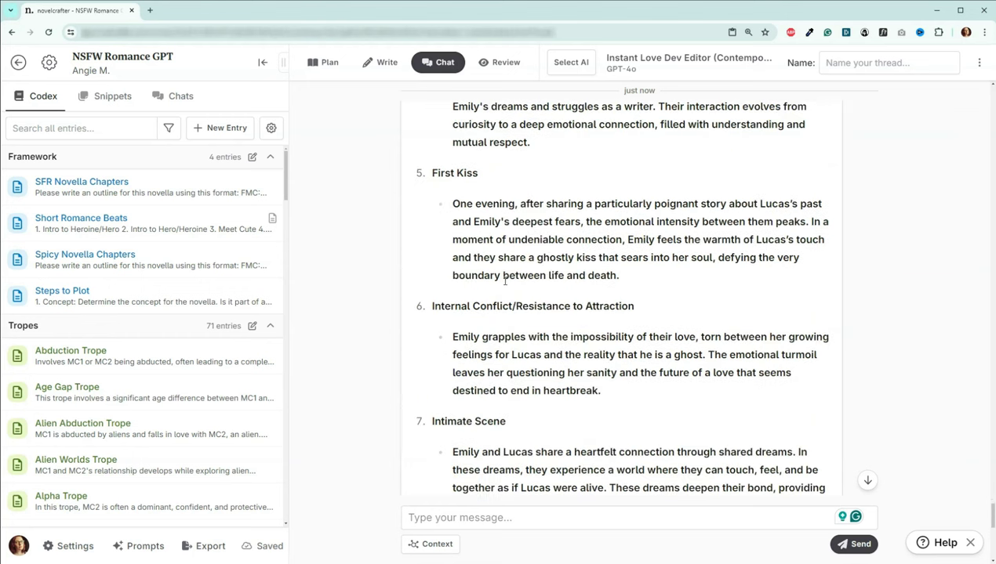
Look over the end of the refined outline, then open the Shadows of Haven novel's manuscript for writing.
scroll(506, 286, "down", 10)
left_click(20, 63)
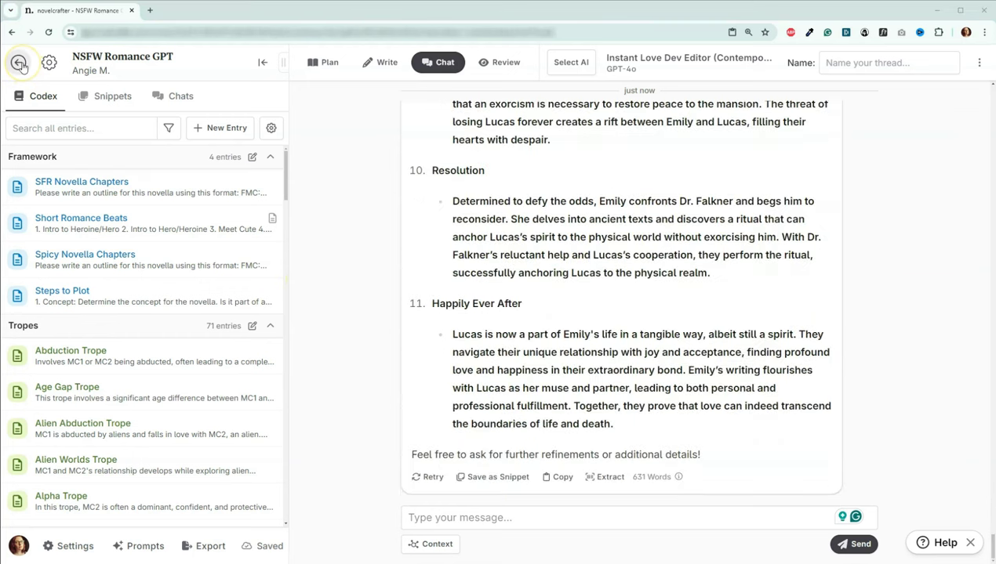
left_click(481, 227)
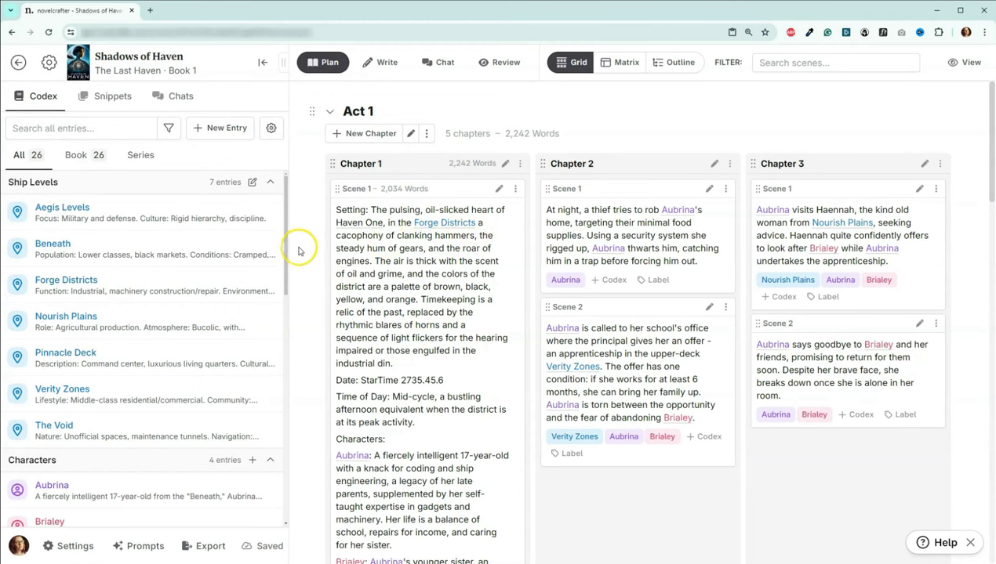
left_click(385, 64)
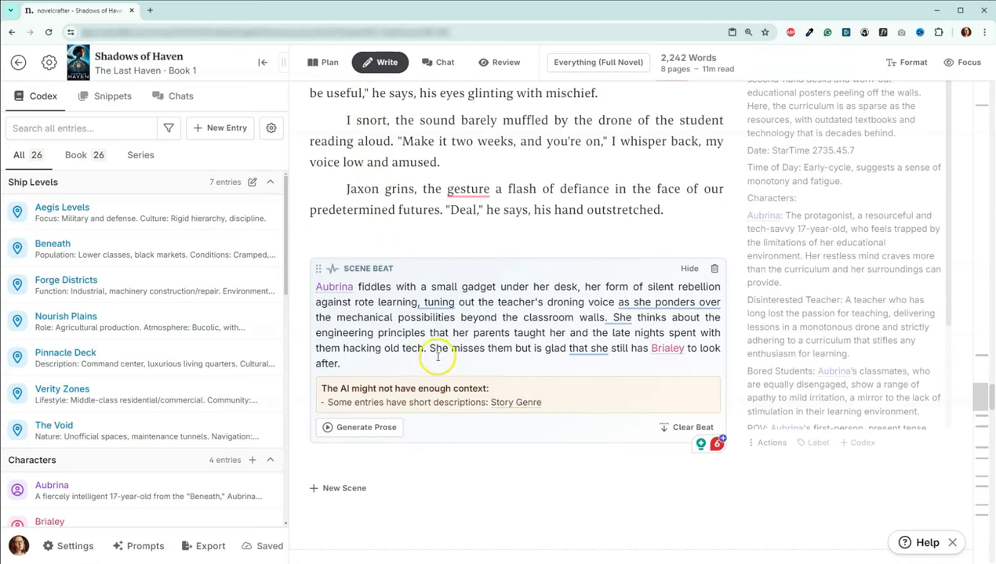
Generate prose for the beat about Aubrina fiddling with a gadget, using the General Purpose prompt with OpenAI GPT-4o.
scroll(482, 344, "down", 1)
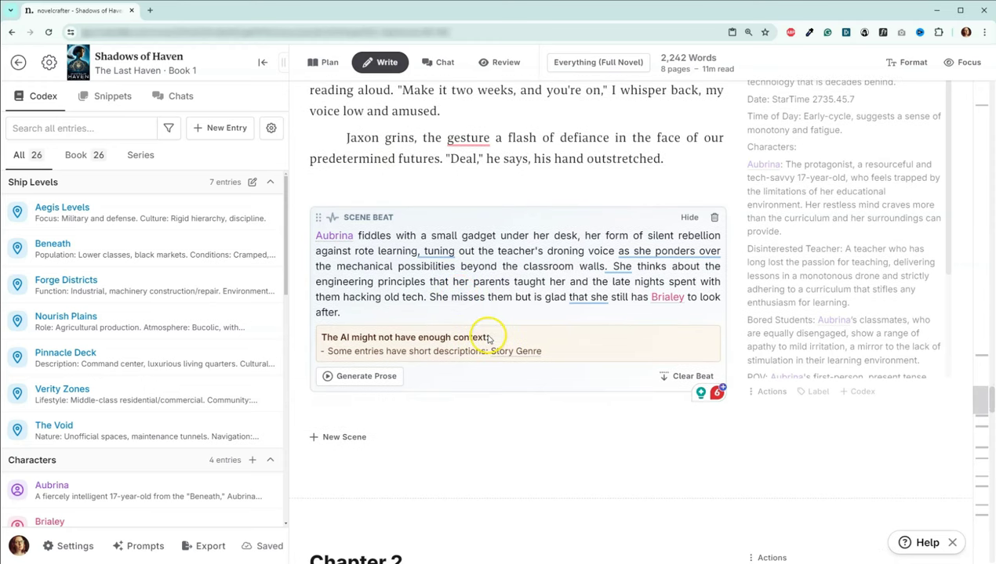
left_click(364, 381)
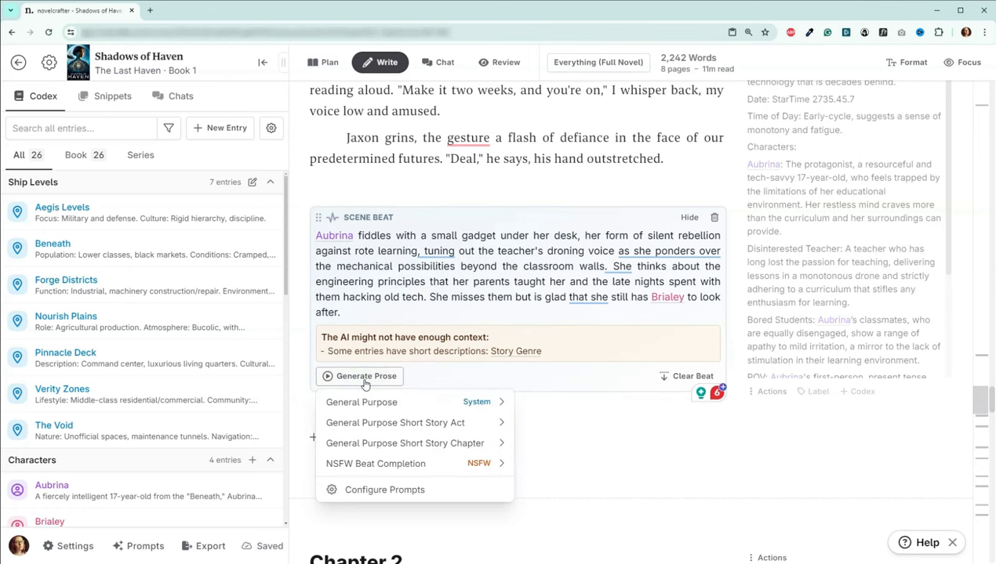
left_click(375, 403)
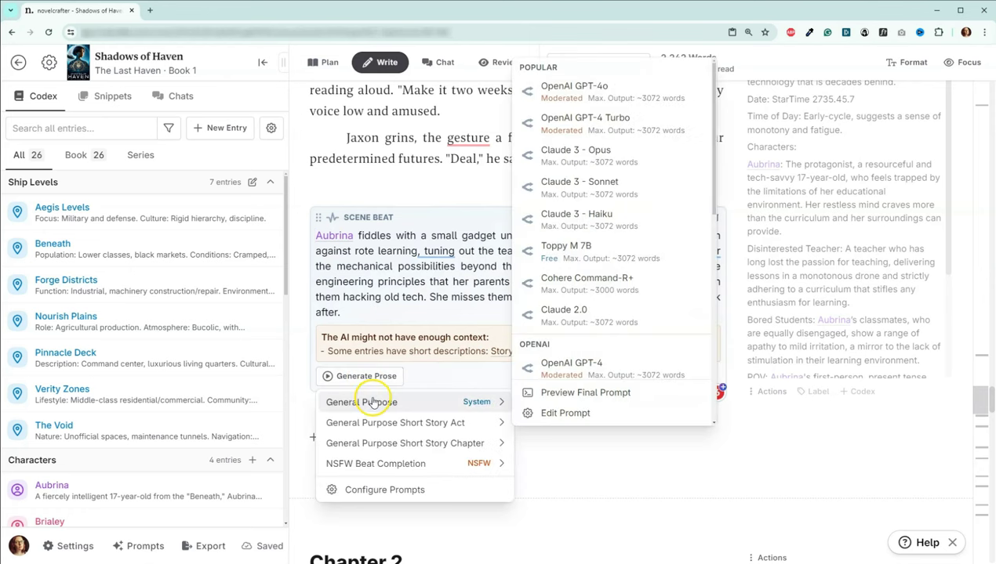
left_click(463, 409)
mouse_move(494, 402)
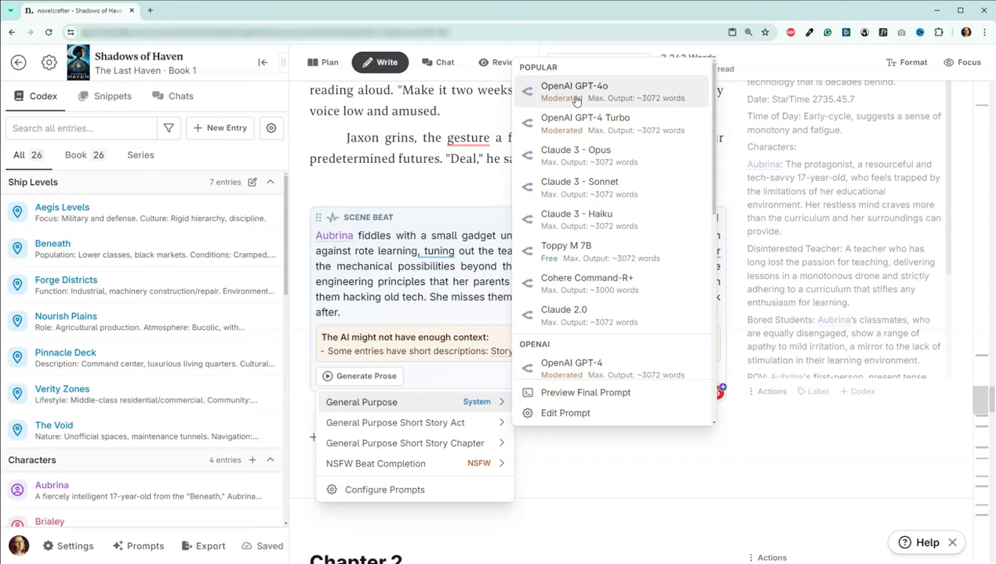
left_click(576, 99)
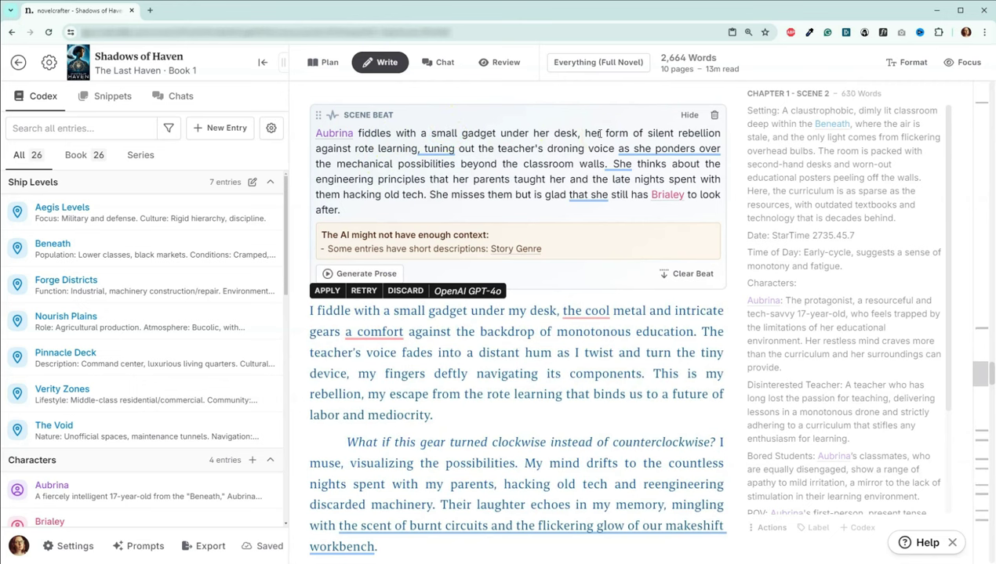
Review the opening scene beat of Chapter 1, Scene 2 and the existing prose beneath it.
left_click(599, 132)
scroll(541, 357, "up", 10)
scroll(547, 358, "up", 2)
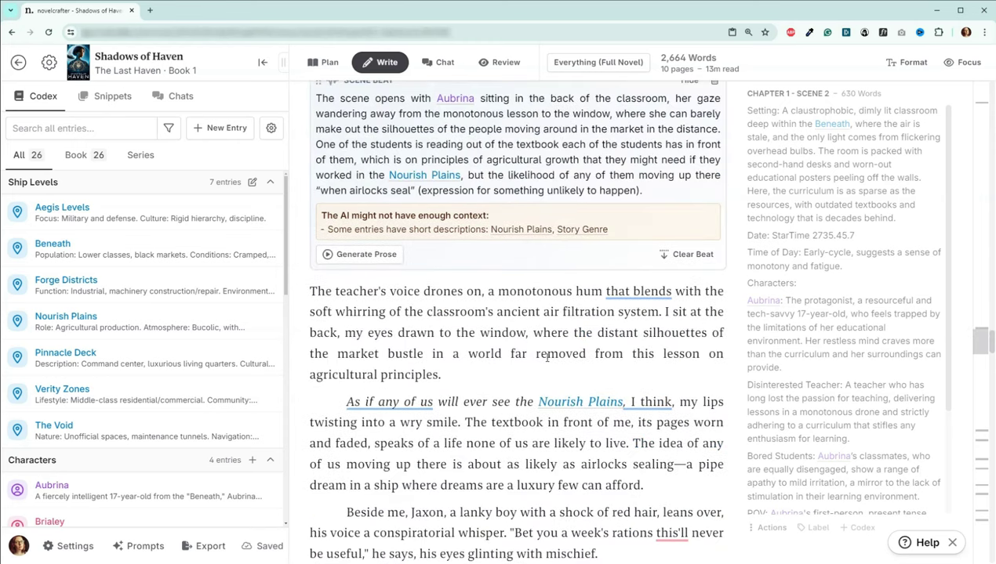
scroll(547, 357, "up", 2)
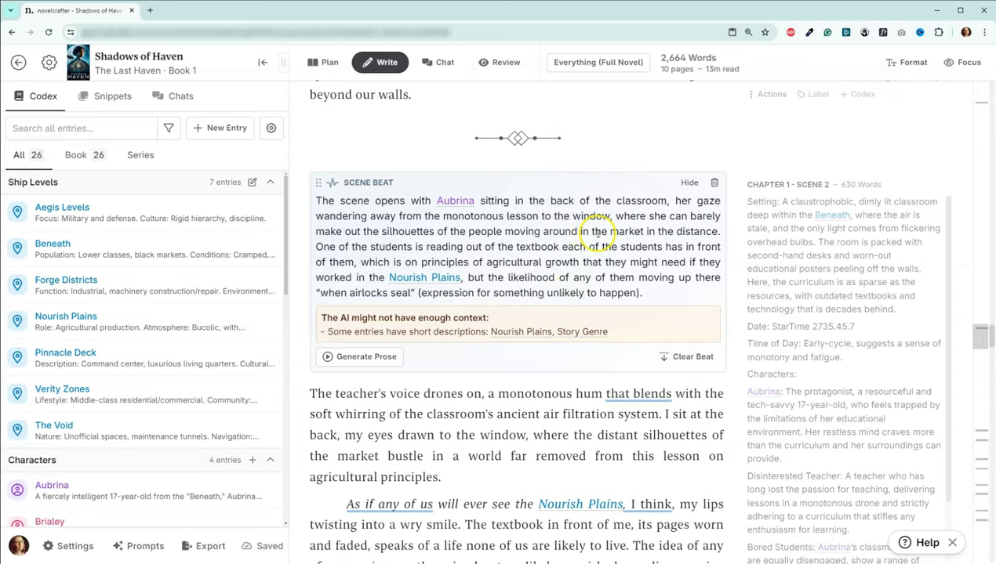
Read the newly generated GPT-4o gadget passage from its first paragraph to its closing classroom line.
scroll(592, 236, "down", 4)
scroll(519, 331, "down", 6)
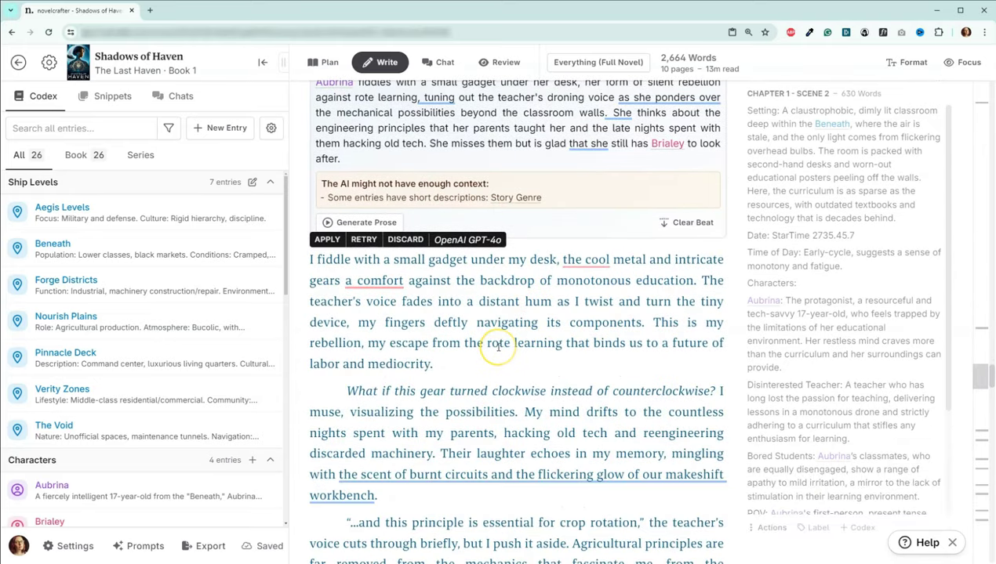
scroll(498, 347, "down", 1)
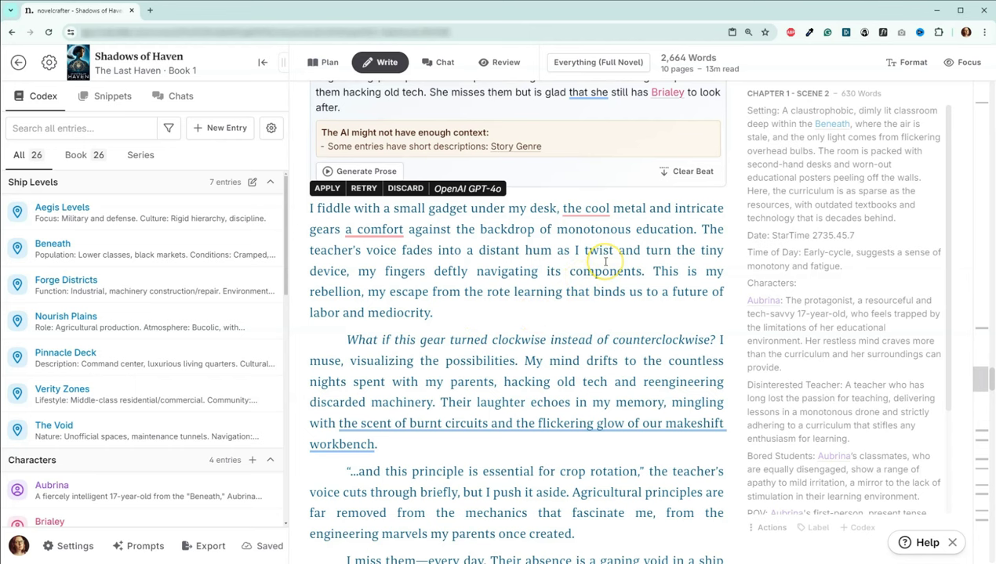
scroll(605, 262, "down", 1)
scroll(472, 344, "down", 1)
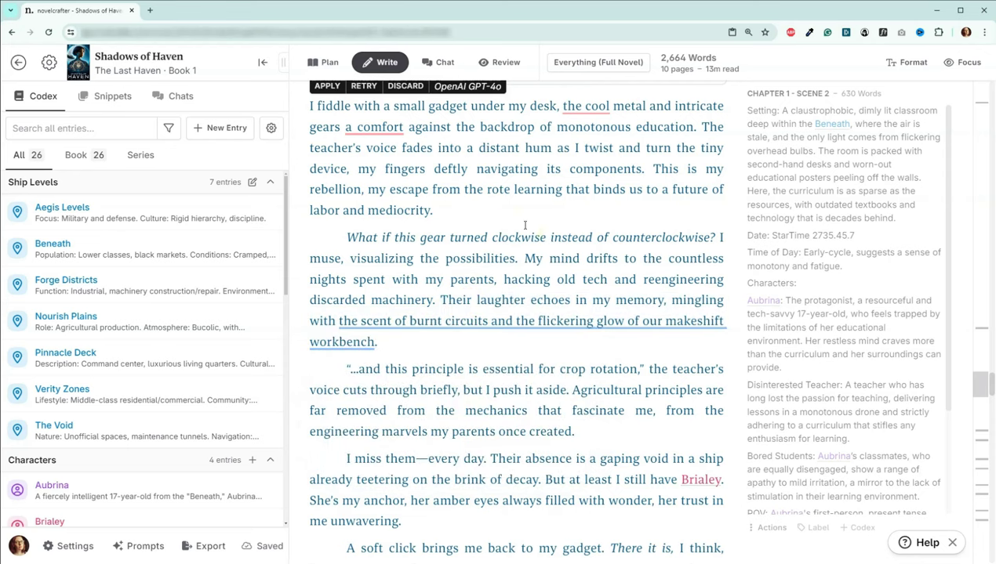
scroll(548, 378, "down", 2)
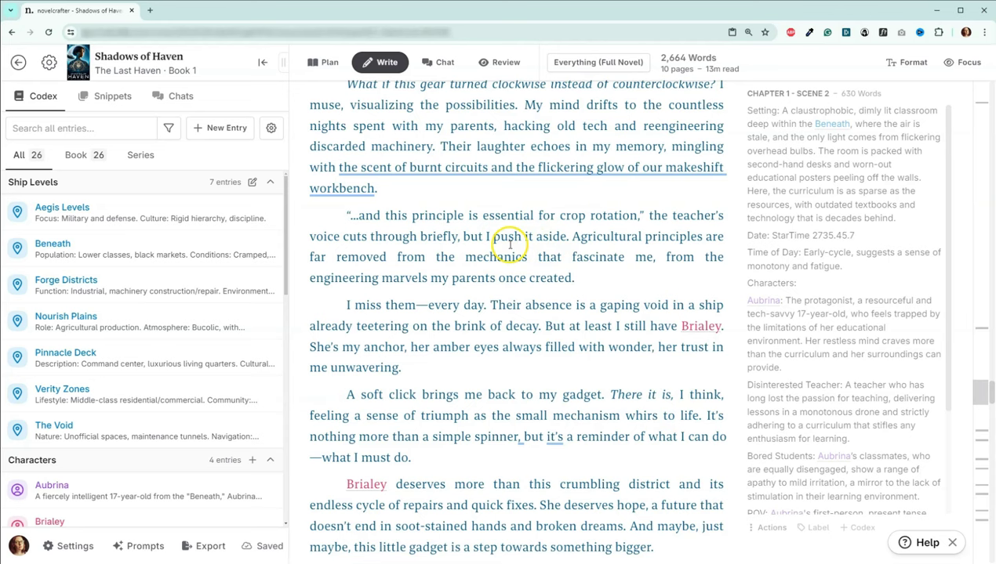
scroll(471, 302, "down", 1)
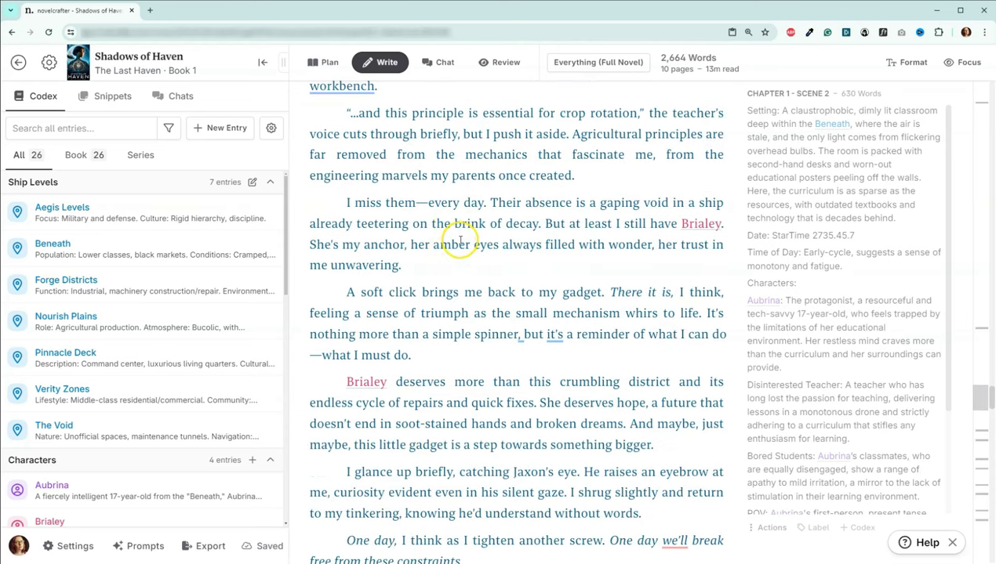
scroll(457, 239, "down", 1)
scroll(463, 279, "down", 1)
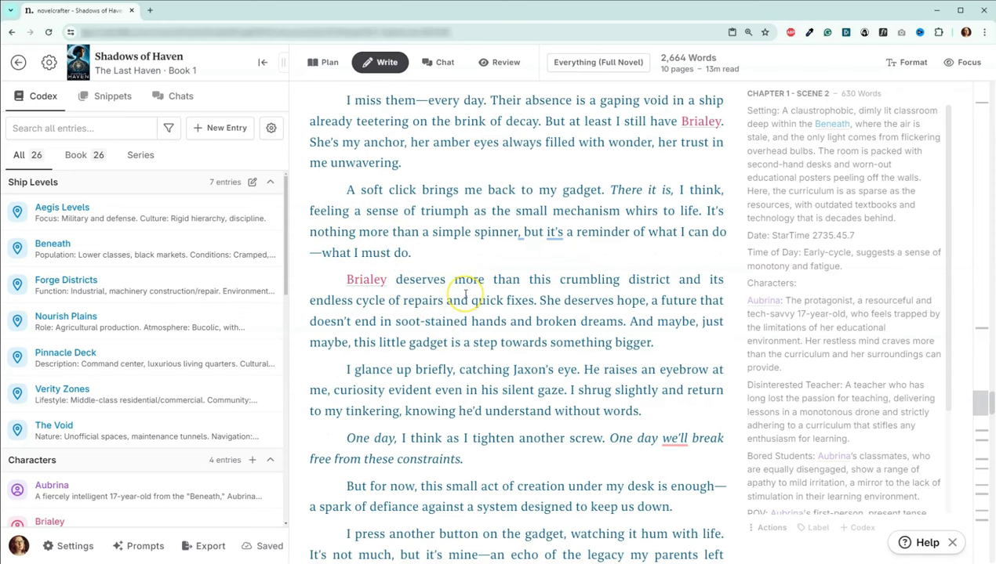
scroll(463, 297, "down", 1)
scroll(464, 308, "down", 1)
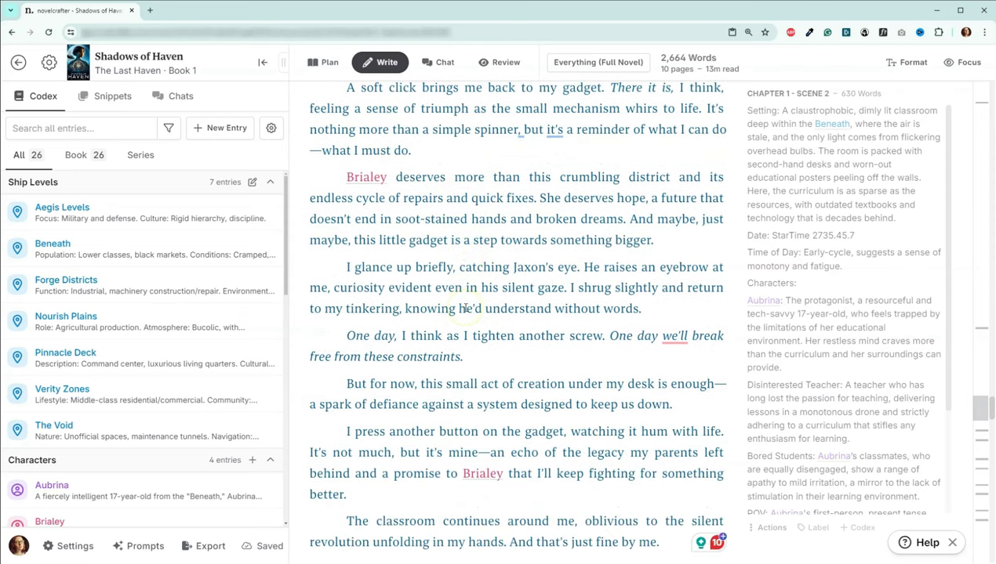
scroll(465, 308, "down", 1)
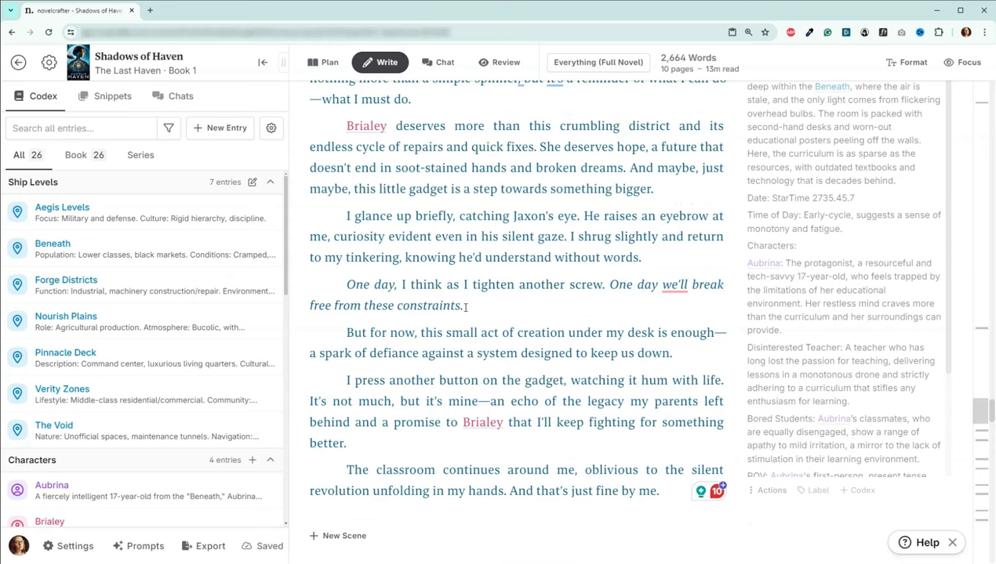
scroll(465, 307, "down", 1)
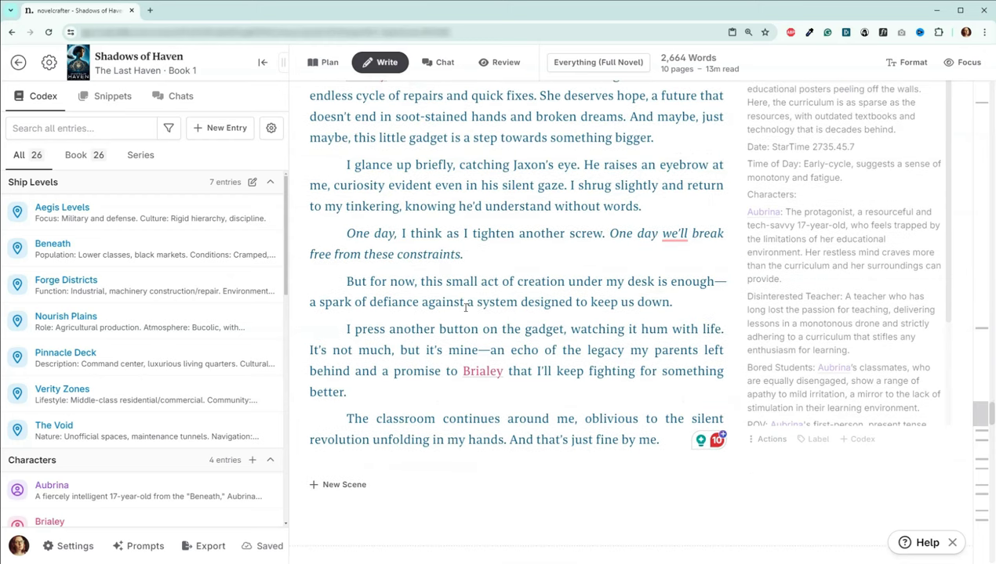
Select the entire generated gadget passage to check its word count, then deselect it.
left_click(665, 439)
left_click_drag(595, 275, 313, 229)
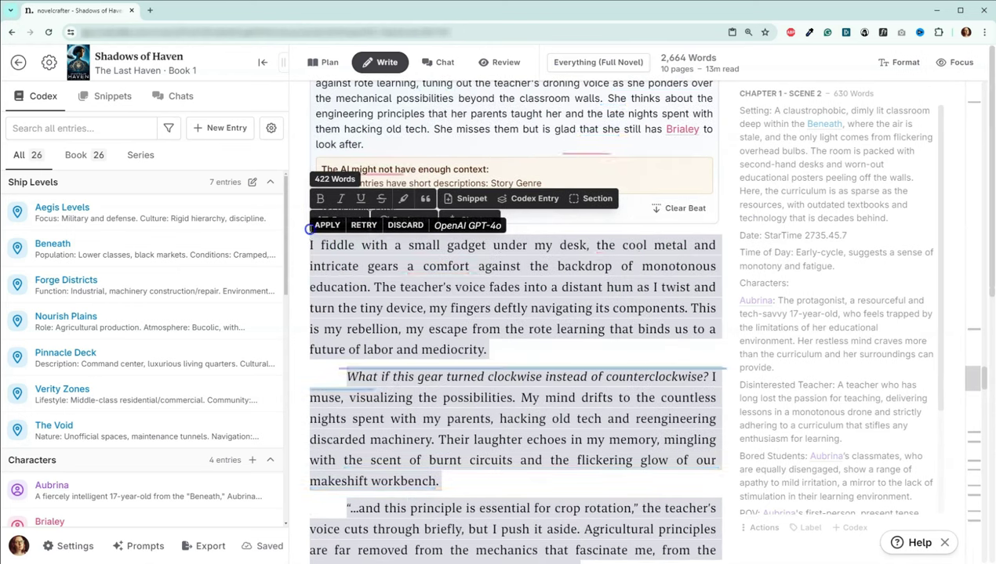
left_click(527, 329)
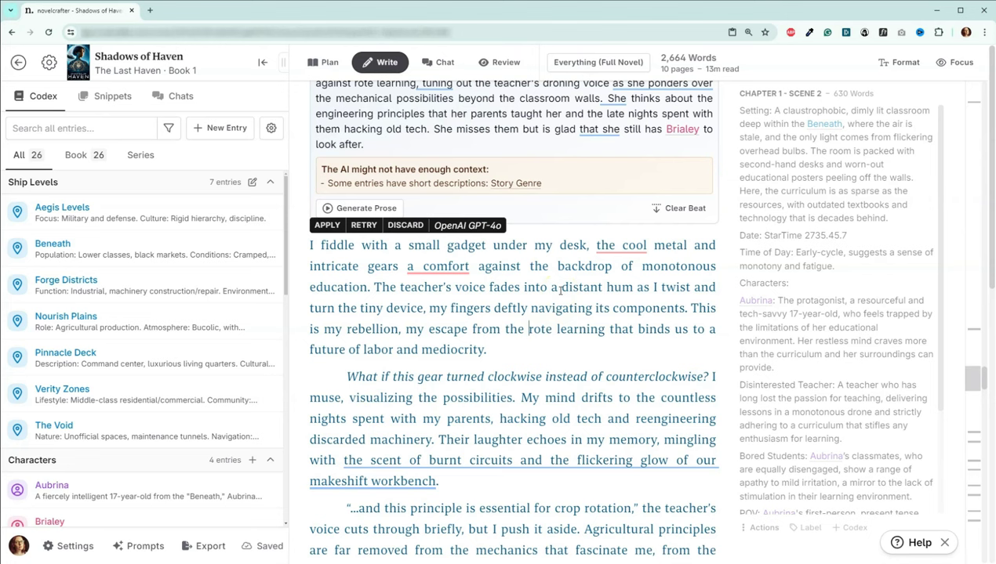
Skim back and forth through the generated gadget passage, examining its middle paragraphs about the parents and Brialey.
scroll(560, 290, "down", 2)
scroll(561, 290, "down", 10)
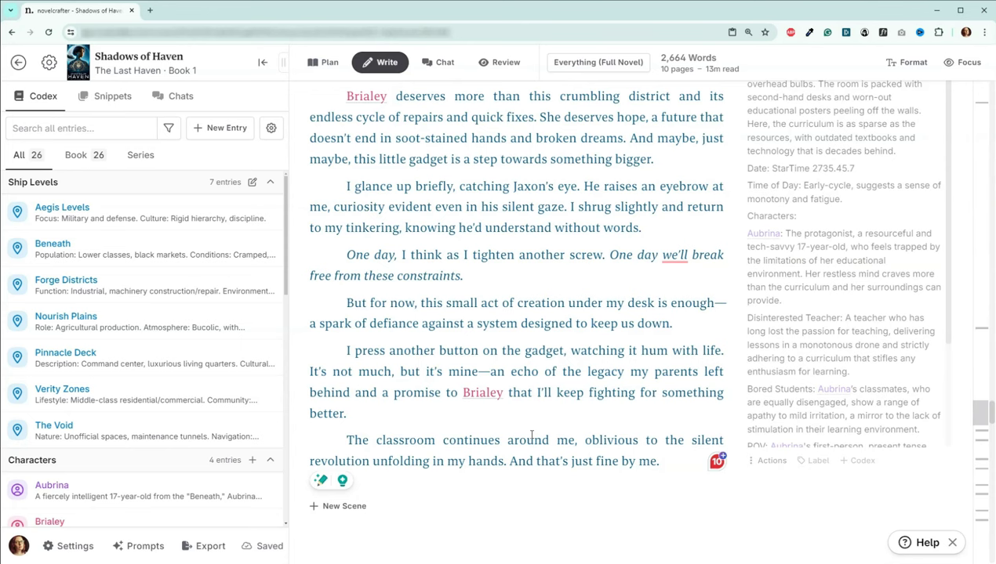
scroll(531, 436, "up", 4)
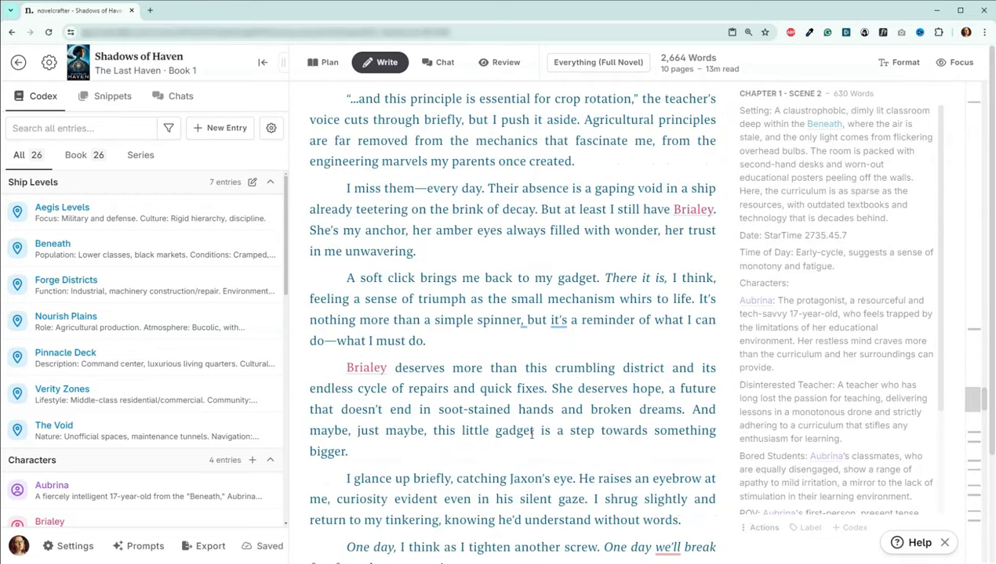
scroll(531, 436, "up", 5)
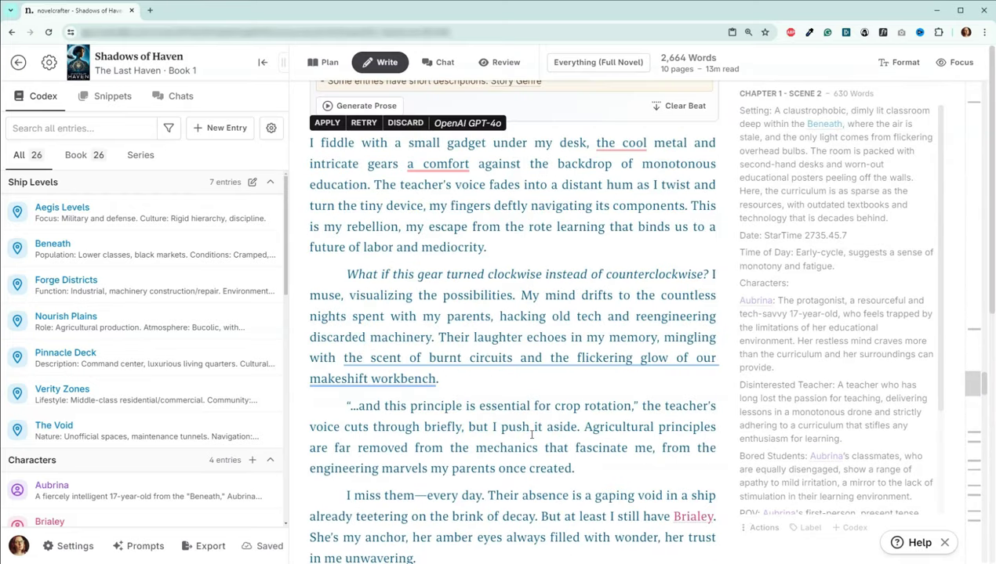
scroll(530, 435, "down", 3)
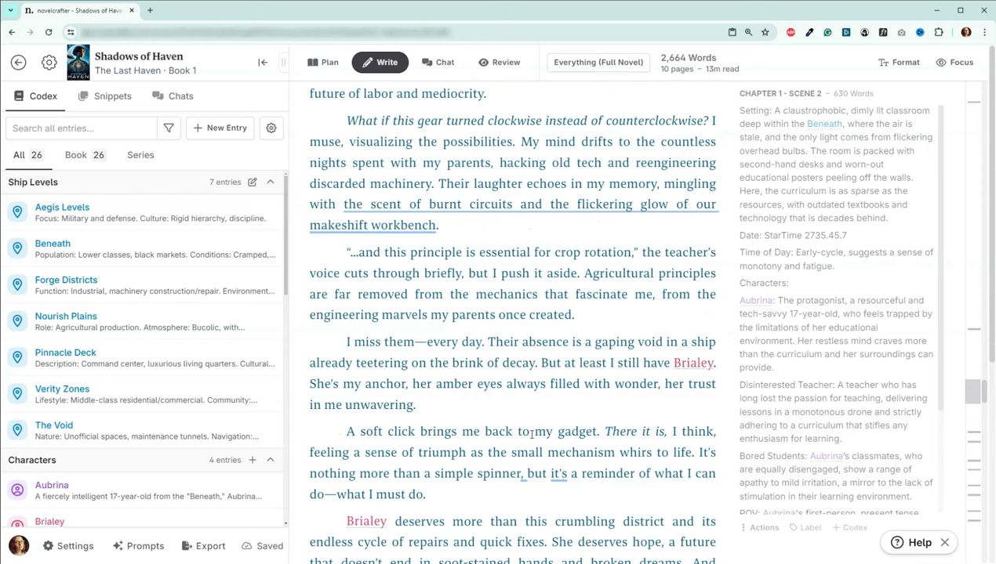
scroll(530, 436, "down", 2)
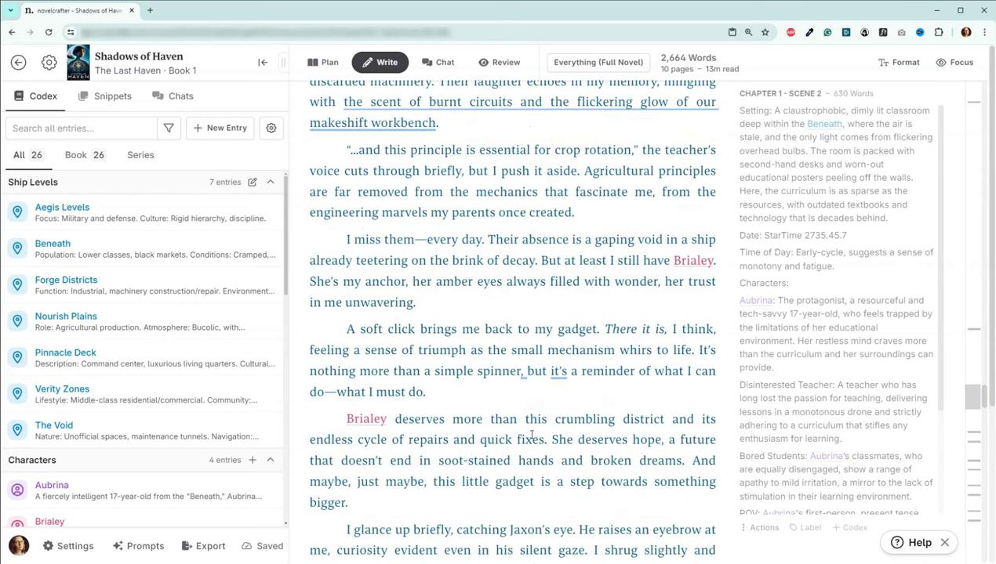
scroll(530, 436, "down", 1)
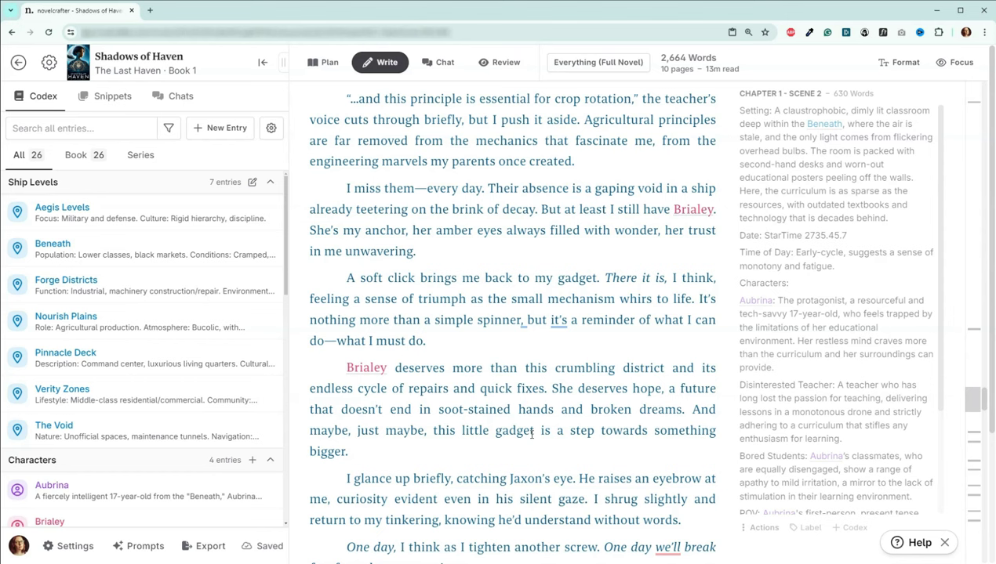
scroll(530, 435, "down", 2)
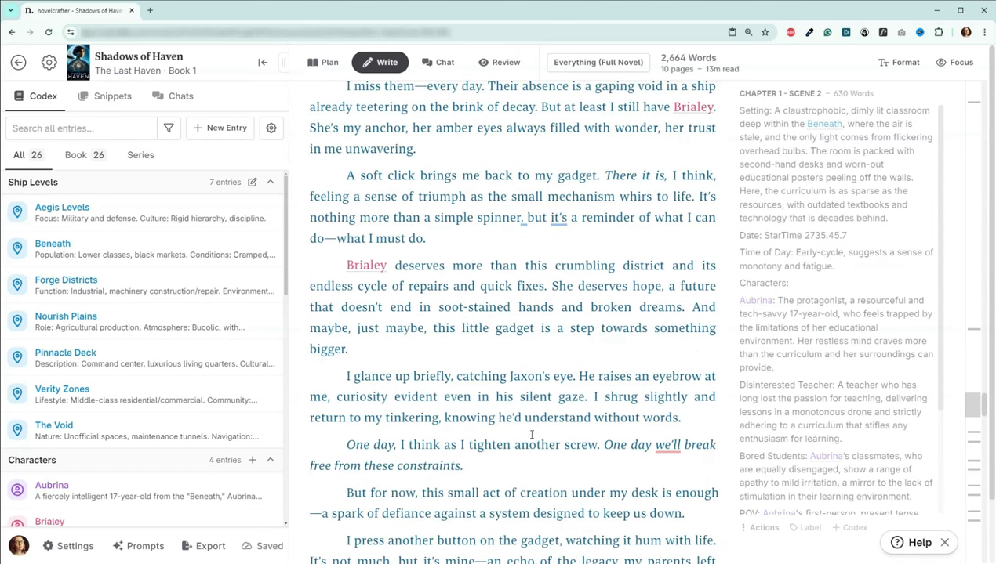
Add a scene beat after the generated passage: the Disinterested Teacher questions Aubrina, who gives a well-rehearsed answer and continues to tinker with her gadget.
scroll(530, 436, "down", 5)
left_click(505, 482)
type("/")
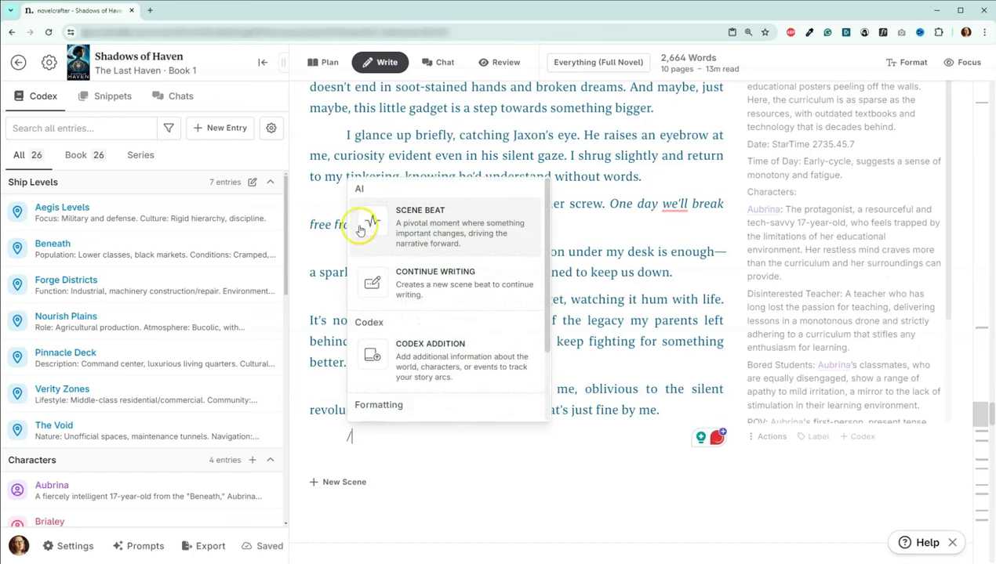
left_click(404, 220)
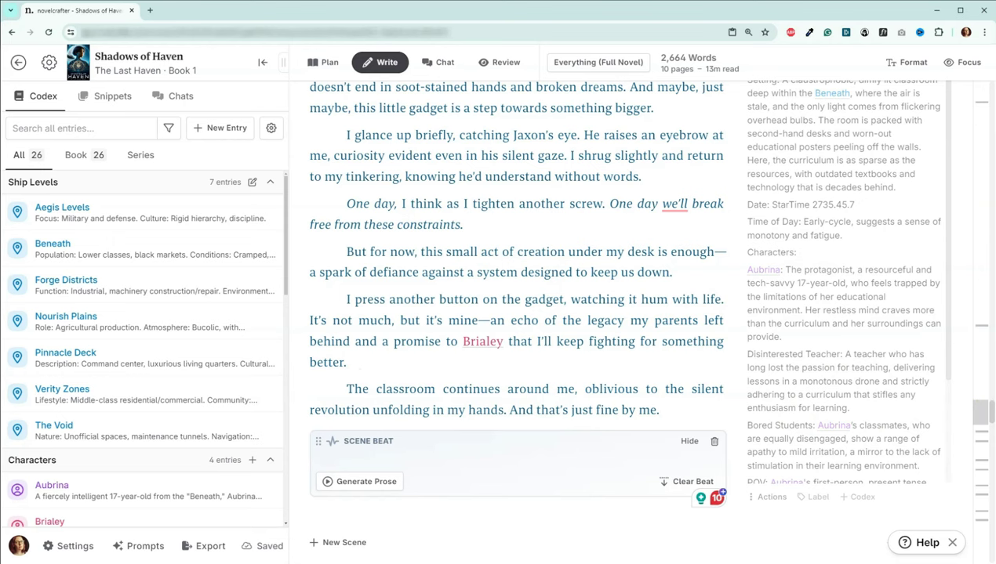
type("The Disinterested Teacher calls on Aubrina to answer a question, and she responds with a well-rehearsed answer, her tone hiding her disdain for the outdated material. Aubrina read the same content the previous year and it wasn't new to her then. She wonders what the students on other levels learn as she continues to tinker with the small gadget in her hands, a commission for a neighbor in the slums where they live.")
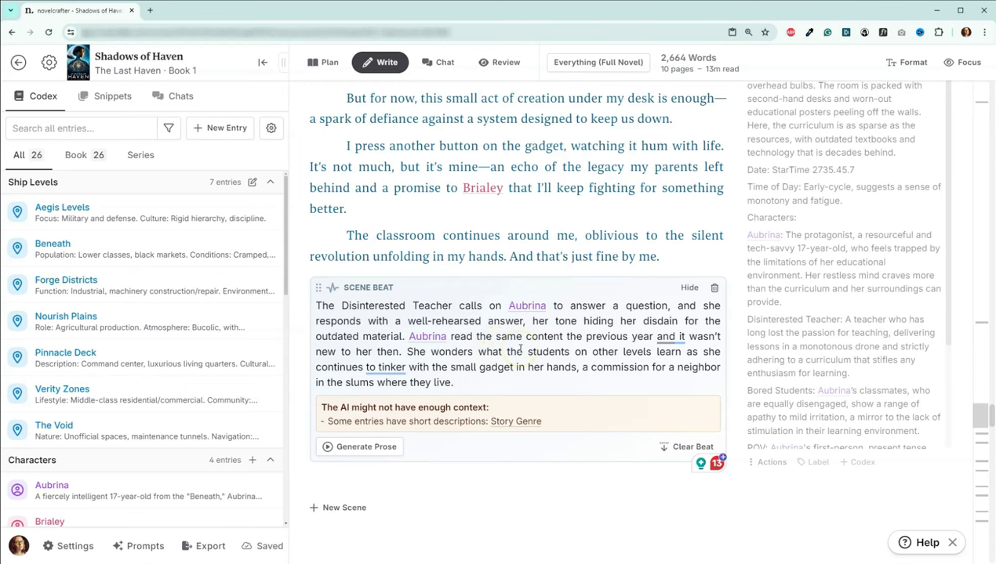
Generate prose for the Disinterested Teacher beat using the General Purpose prompt with OpenAI GPT-4o.
left_click(392, 447)
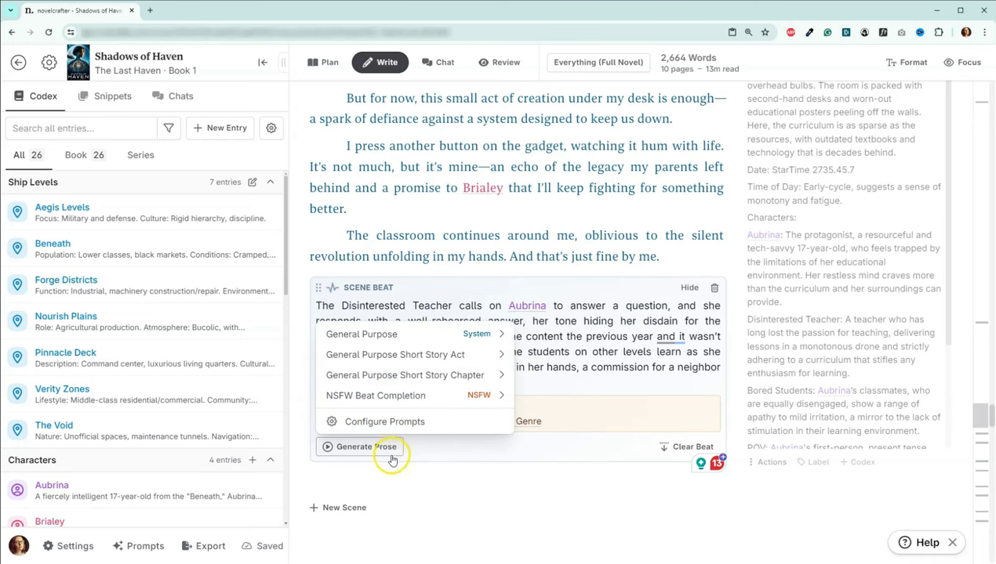
mouse_move(439, 334)
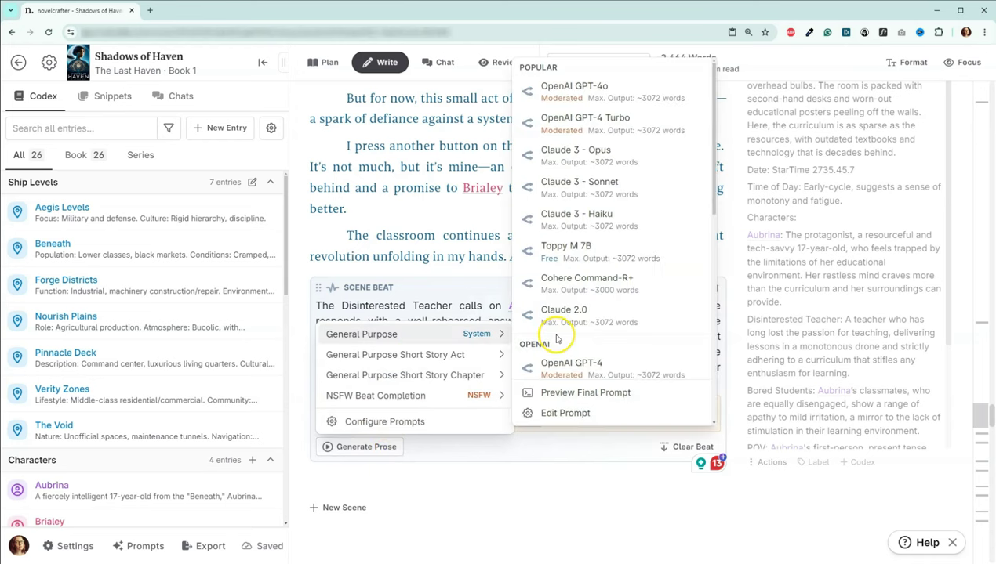
left_click(627, 93)
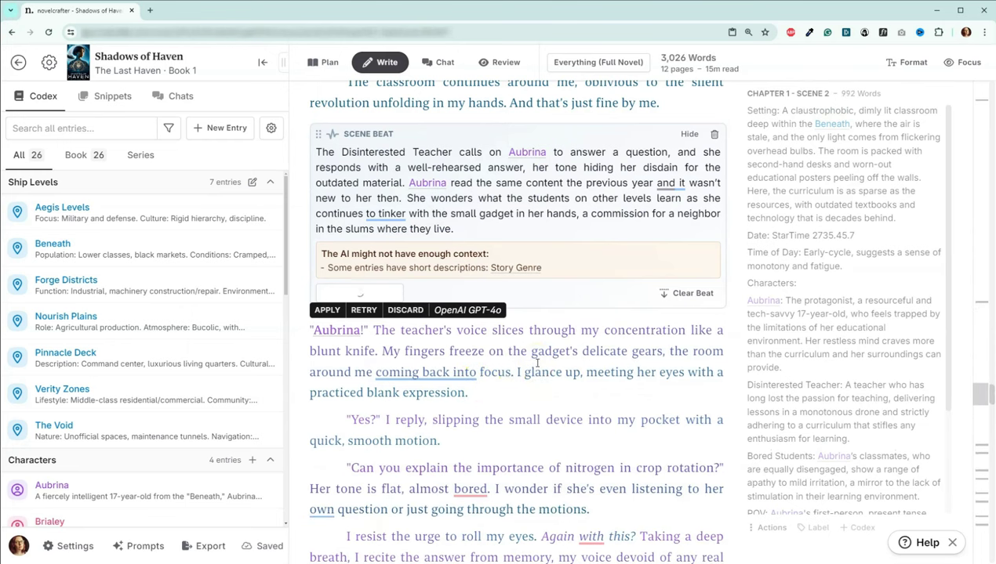
left_click(537, 363)
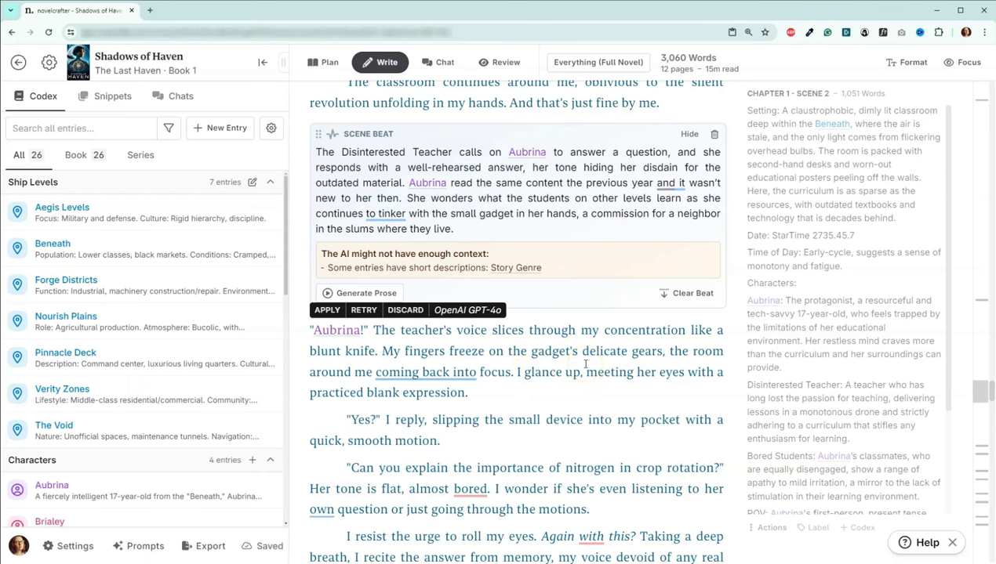
Read the generated classroom passage from the teacher's question to its closing paragraph, rechecking the crop rotation answer and Aubrina's thoughts on other levels.
scroll(585, 363, "down", 1)
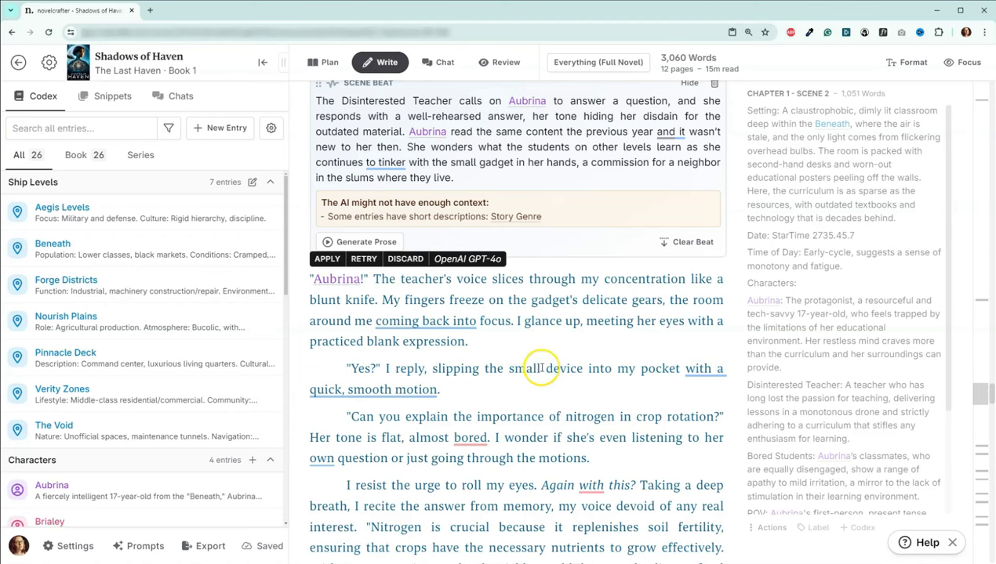
scroll(549, 371, "down", 2)
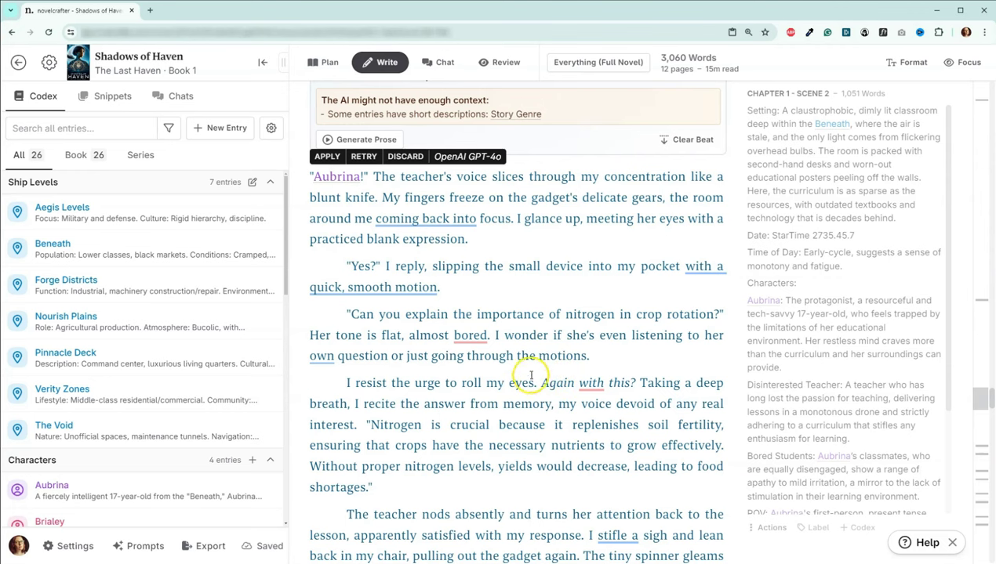
scroll(540, 369, "down", 1)
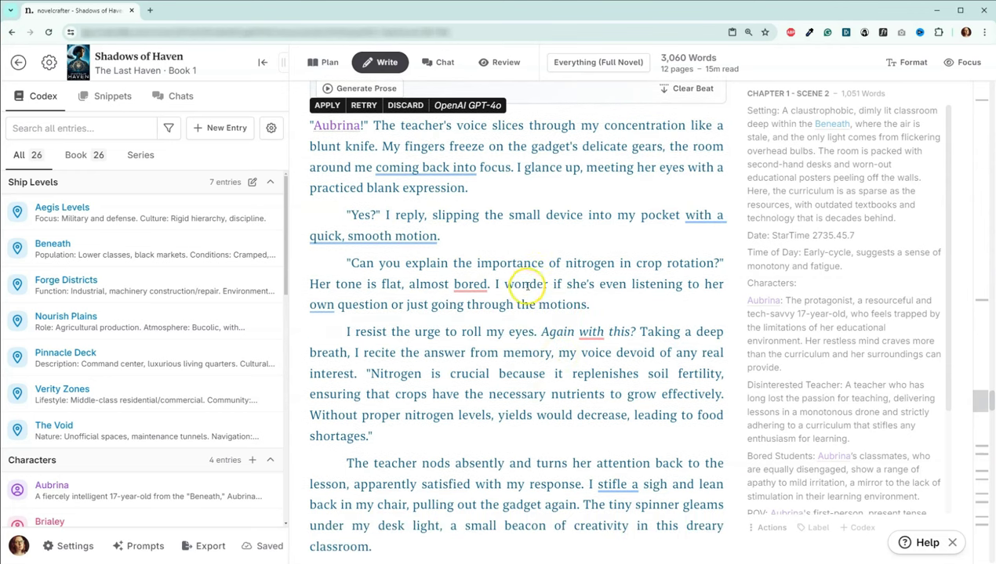
scroll(501, 330, "down", 1)
scroll(500, 329, "down", 1)
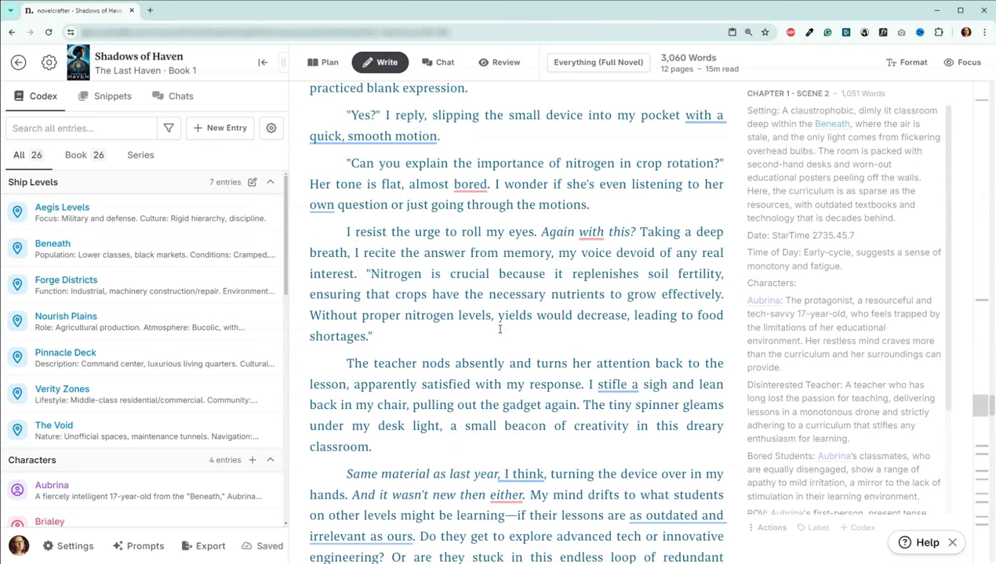
scroll(499, 329, "down", 1)
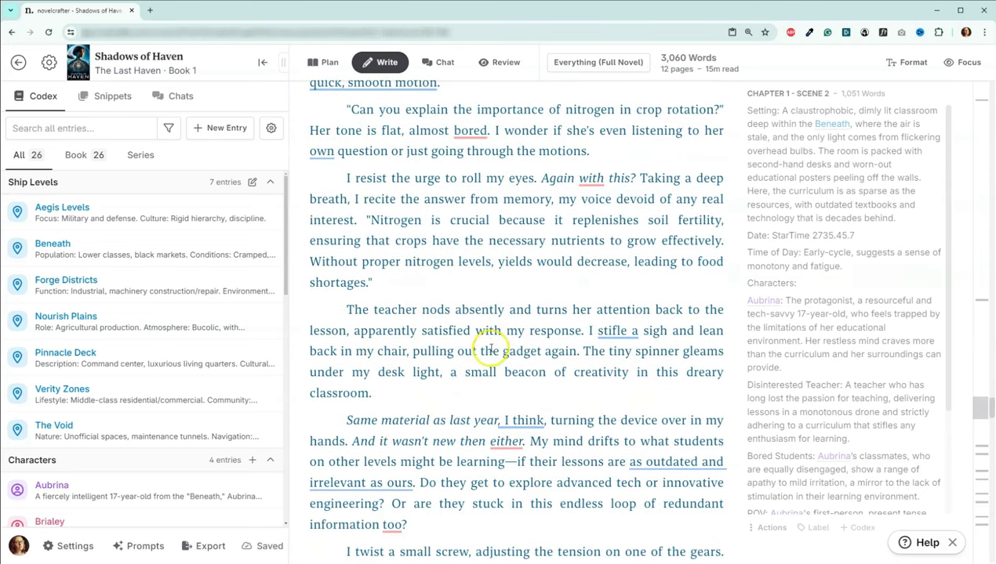
scroll(478, 279, "down", 1)
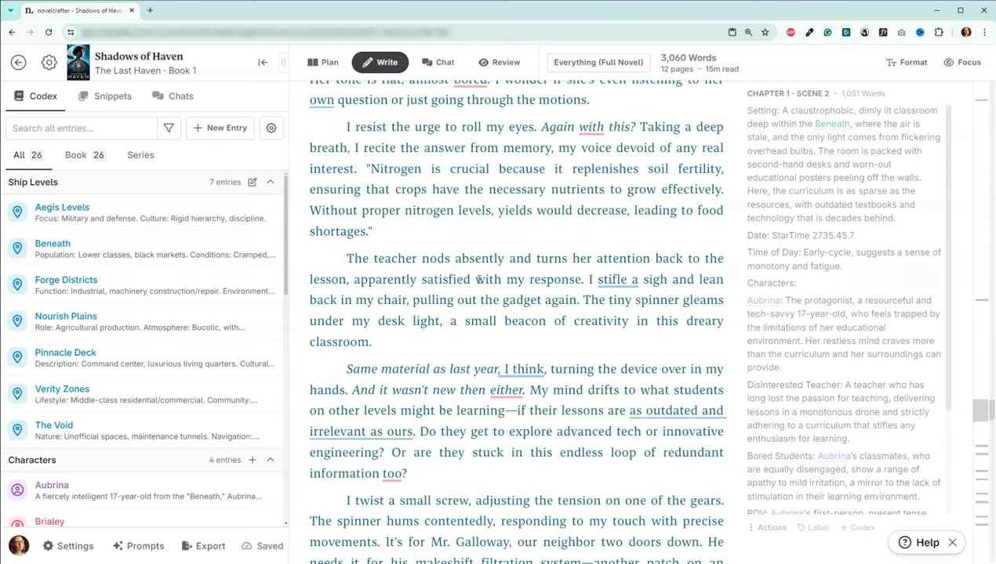
scroll(478, 279, "down", 1)
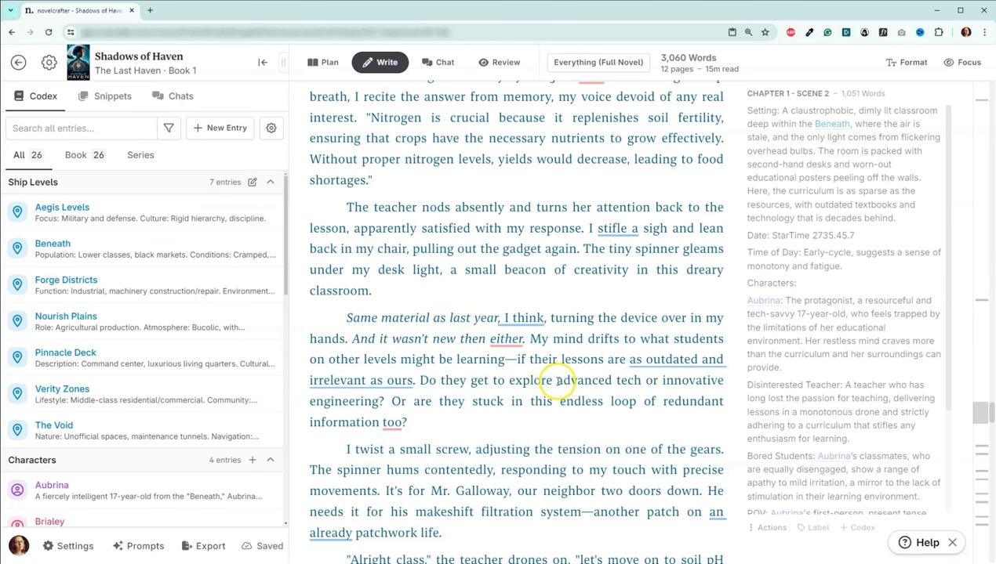
scroll(568, 361, "down", 3)
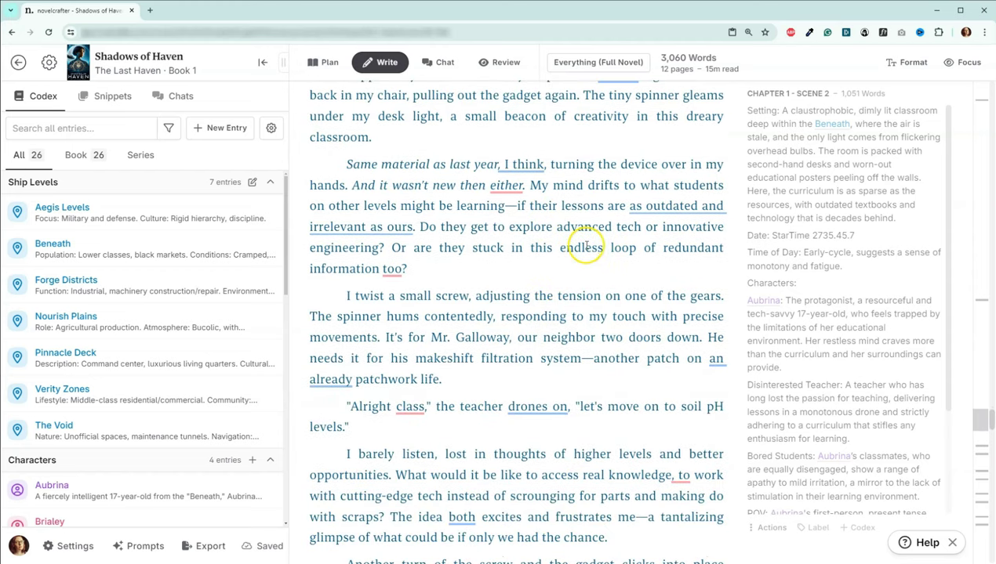
scroll(585, 244, "down", 2)
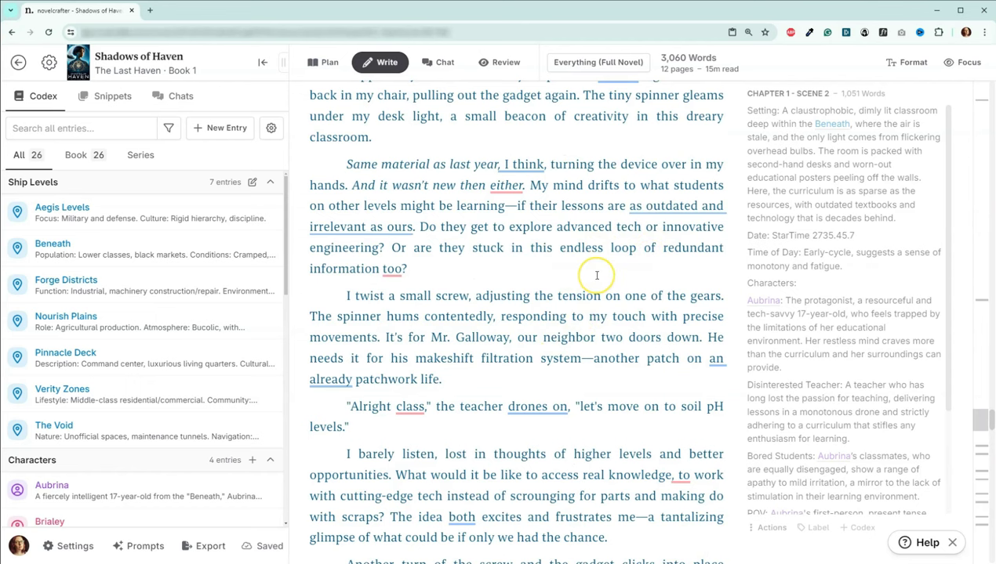
scroll(594, 282, "down", 4)
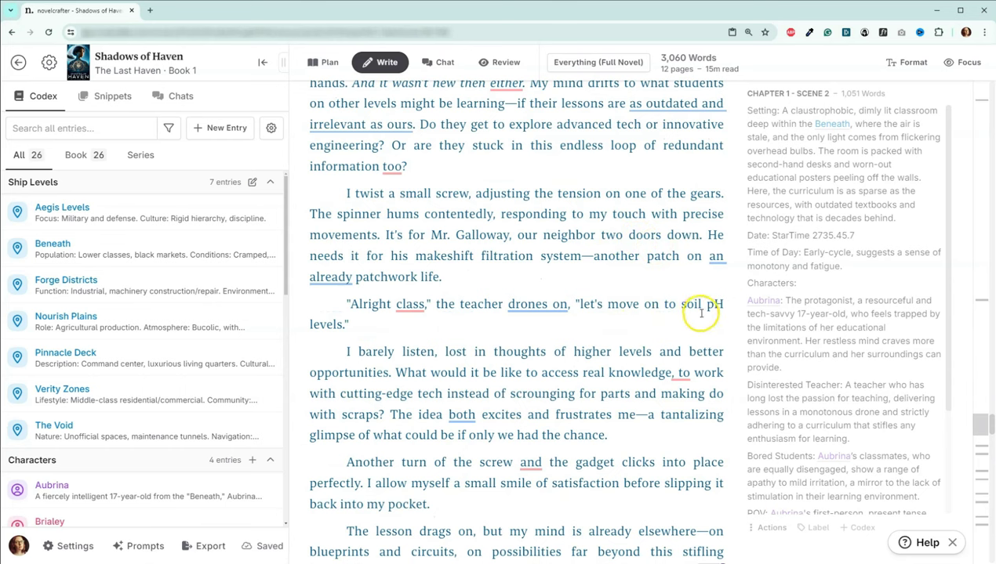
scroll(655, 302, "down", 1)
scroll(657, 298, "down", 3)
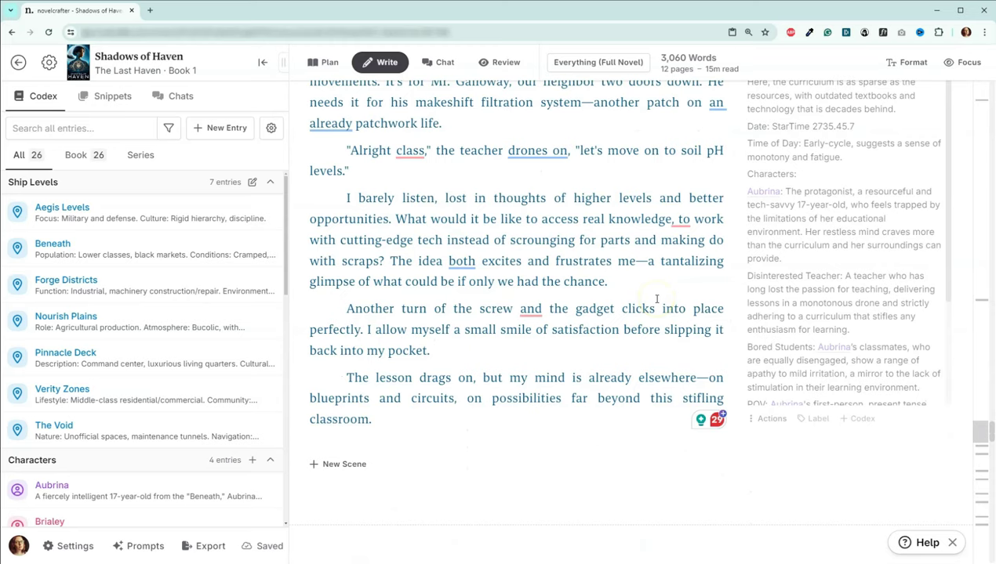
scroll(657, 299, "up", 6)
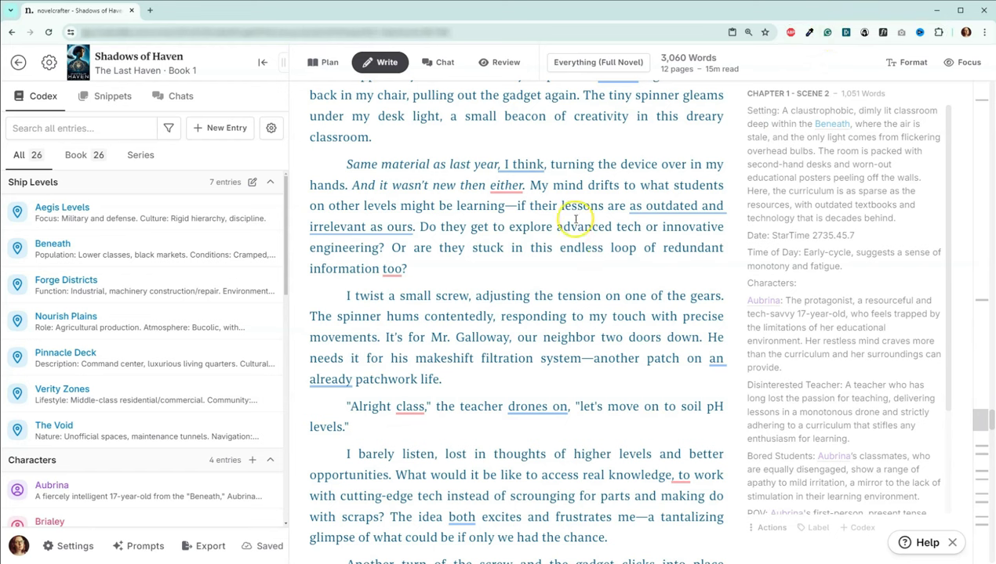
left_click(553, 256)
scroll(583, 281, "up", 4)
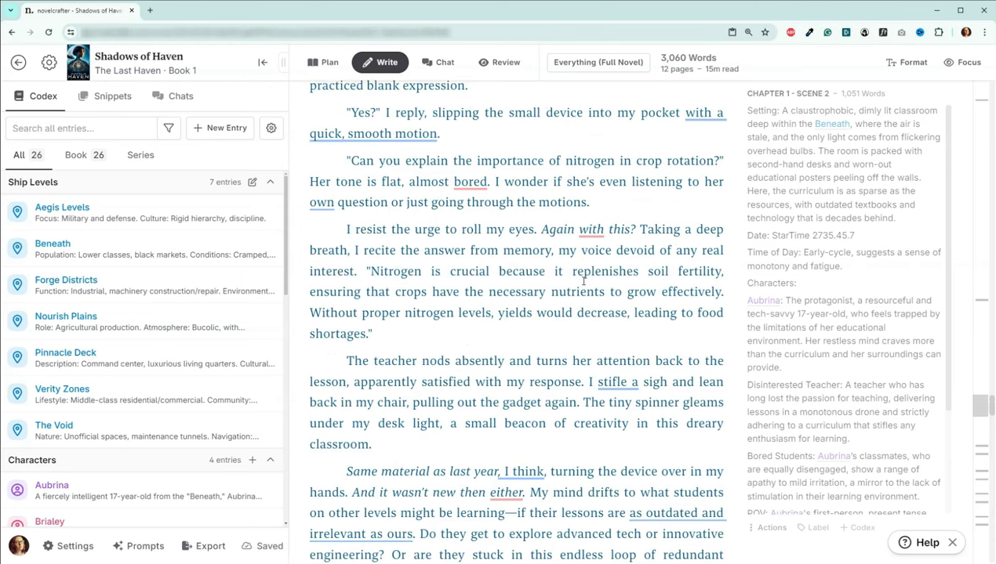
Select the whole passage generated from the Disinterested Teacher beat to check its word count, then deselect it.
scroll(582, 281, "down", 7)
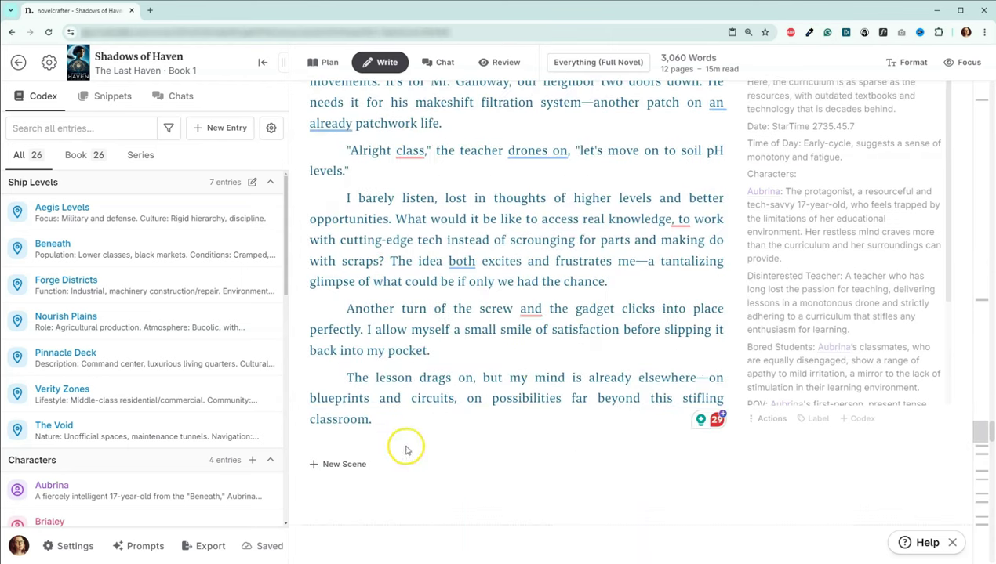
left_click_drag(393, 414, 317, 362)
scroll(317, 370, "up", 1)
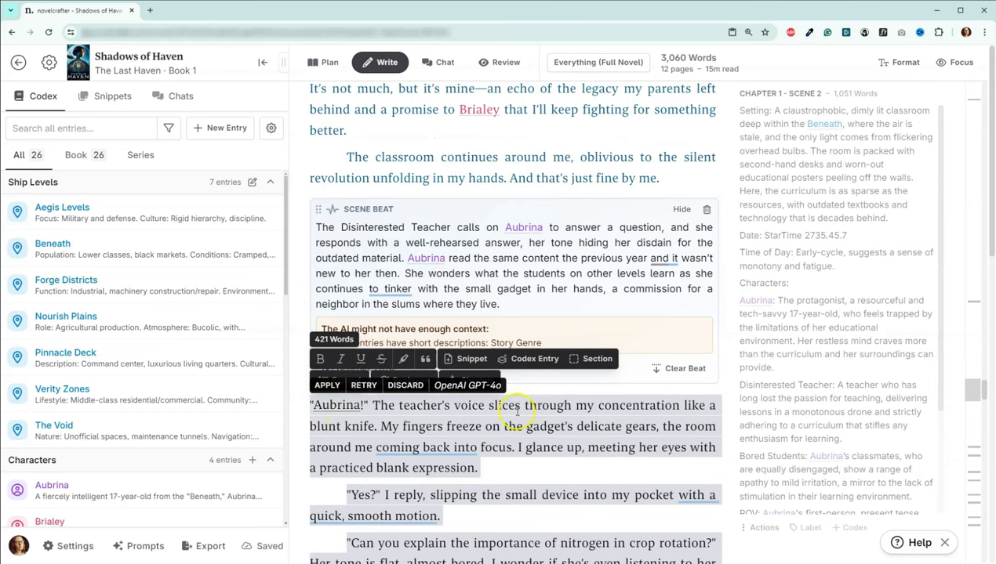
left_click(602, 407)
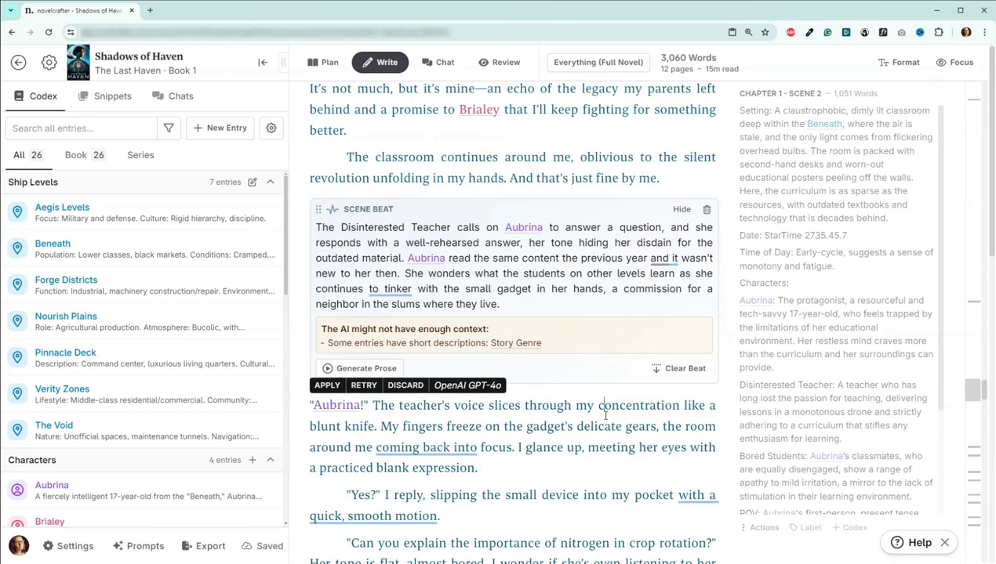